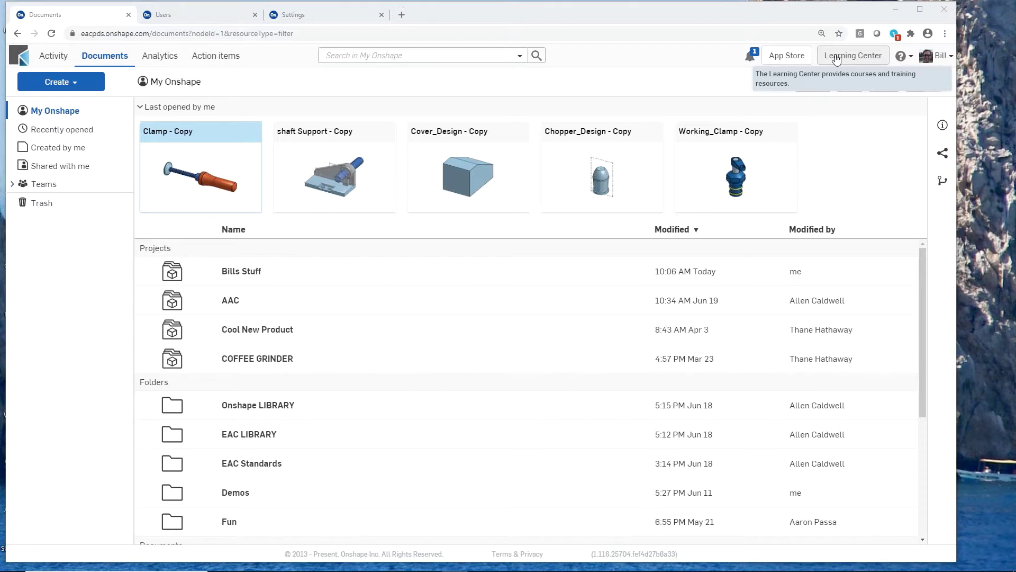
Review the account preferences for units and the available mouse-control view settings, and close the settings page
left_click(354, 21)
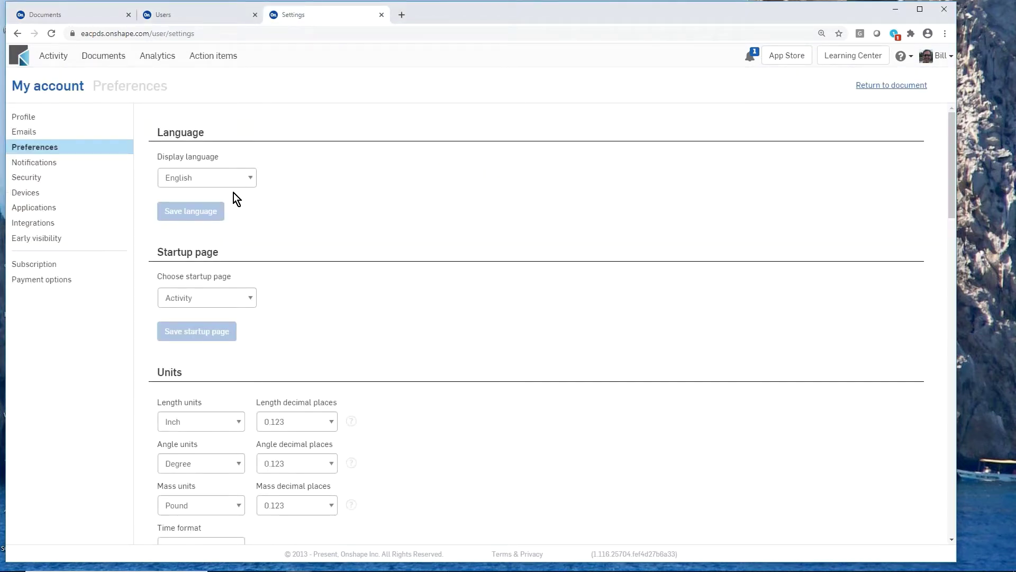
scroll(336, 349, "down", 2)
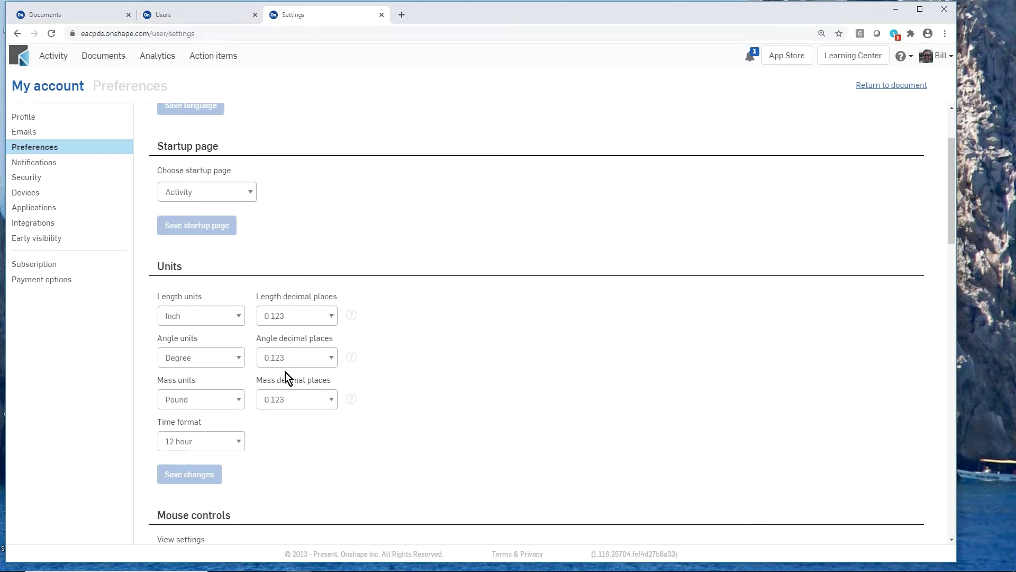
scroll(285, 373, "down", 4)
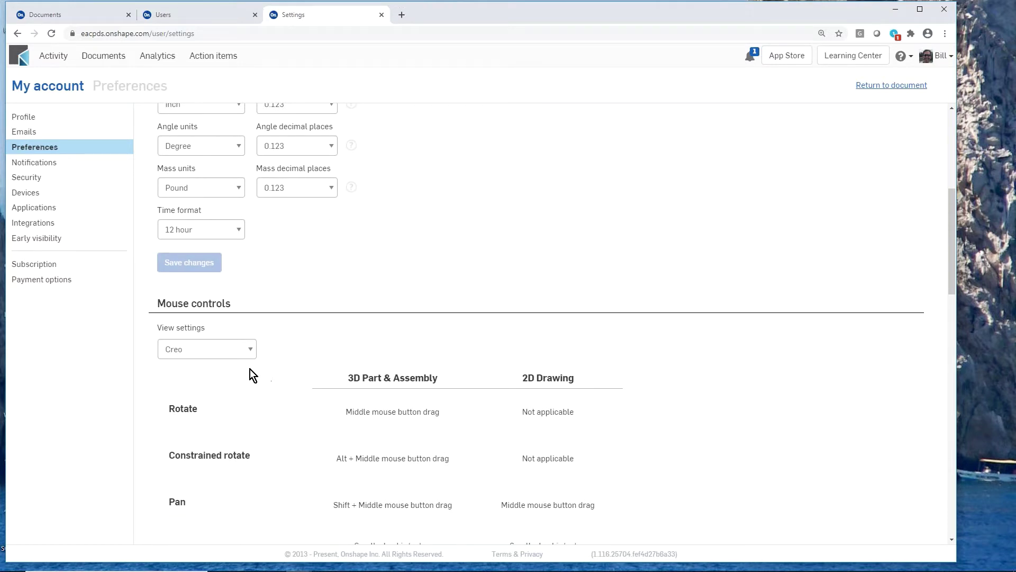
left_click(249, 348)
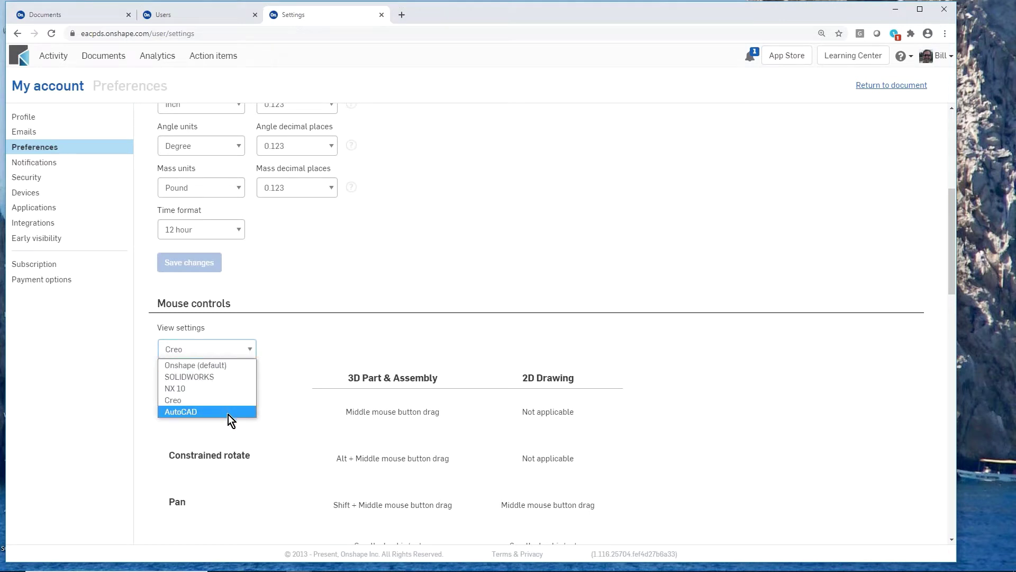
left_click(284, 334)
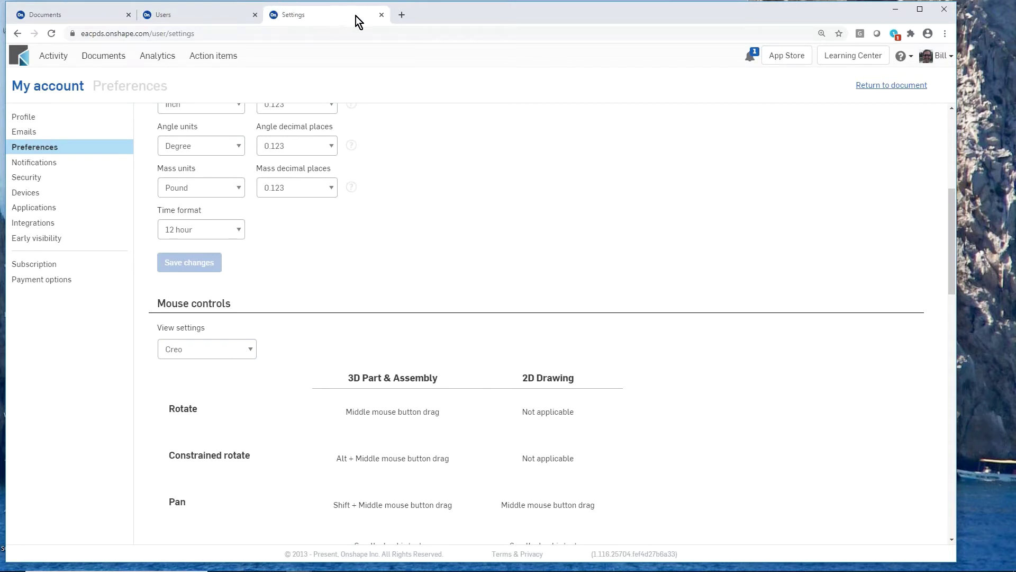
left_click(381, 14)
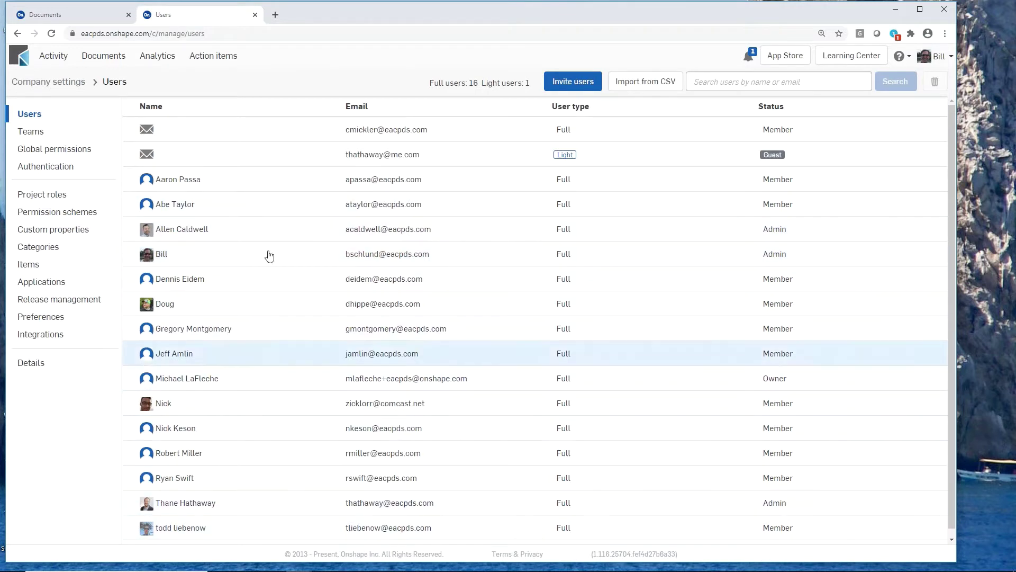
Review the company's teams and its release management settings, including the release workflow, revision scheme and part number generation
left_click(33, 135)
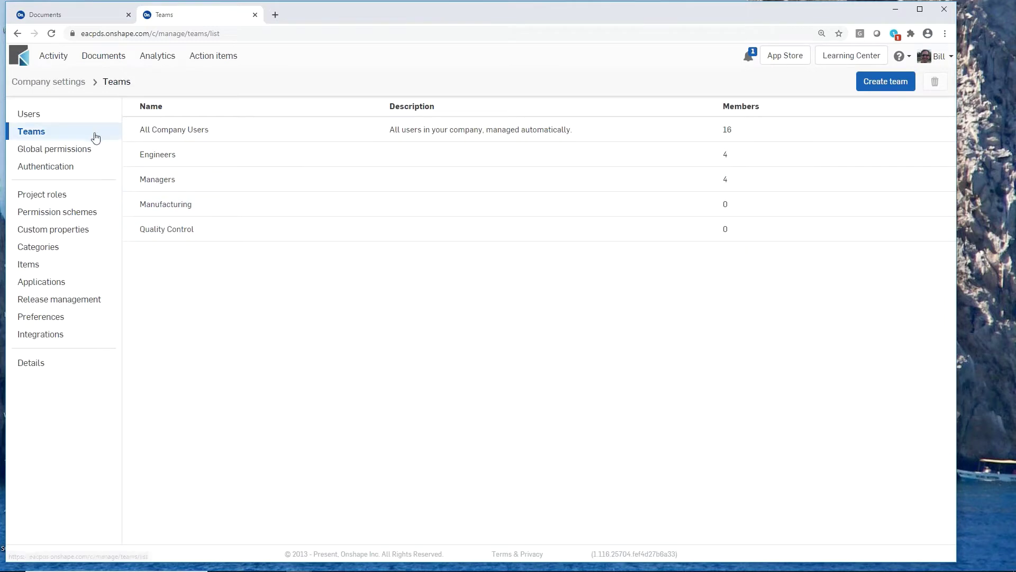
left_click(80, 299)
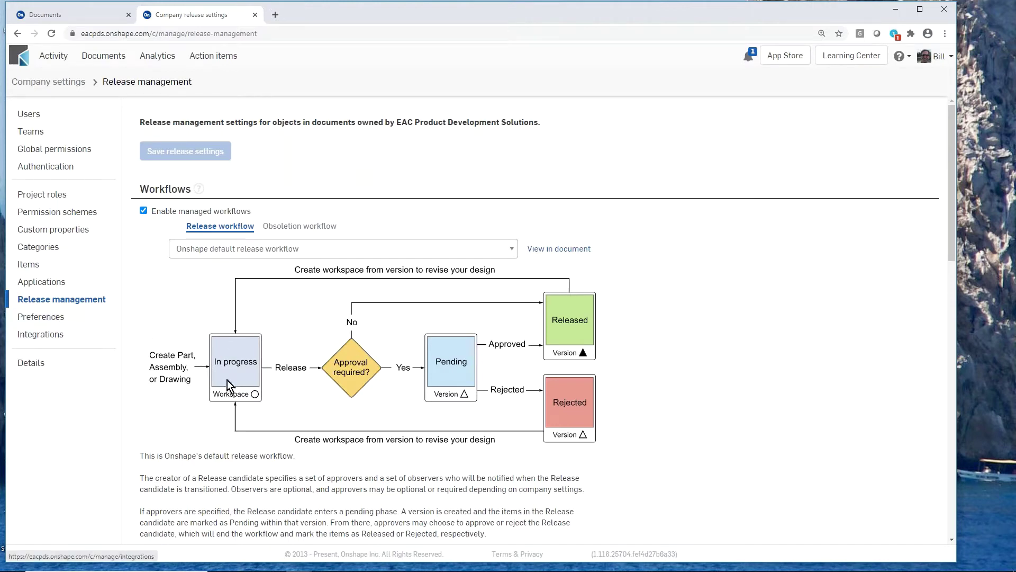
scroll(304, 410, "down", 6)
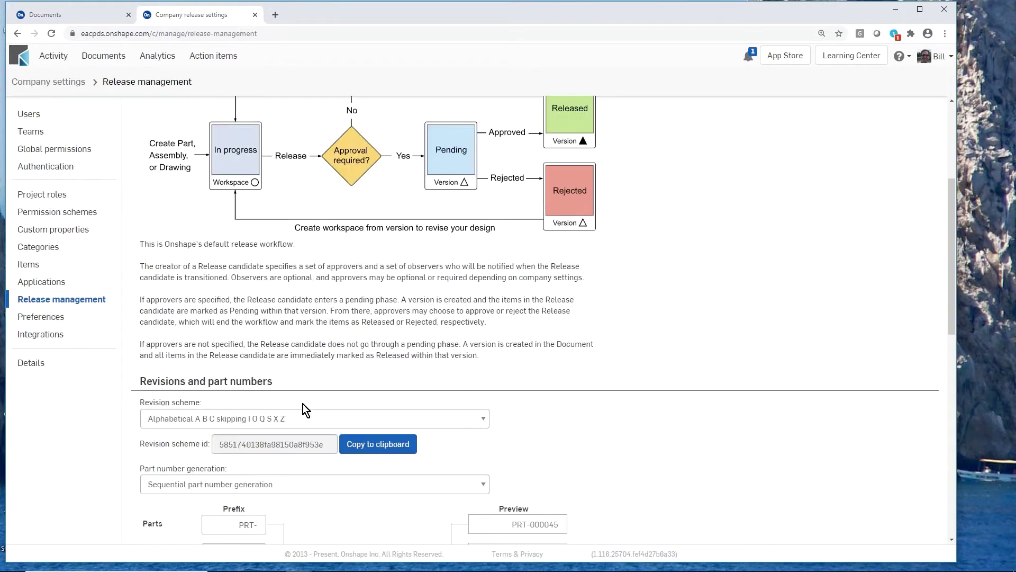
scroll(302, 402, "down", 1)
scroll(301, 403, "down", 1)
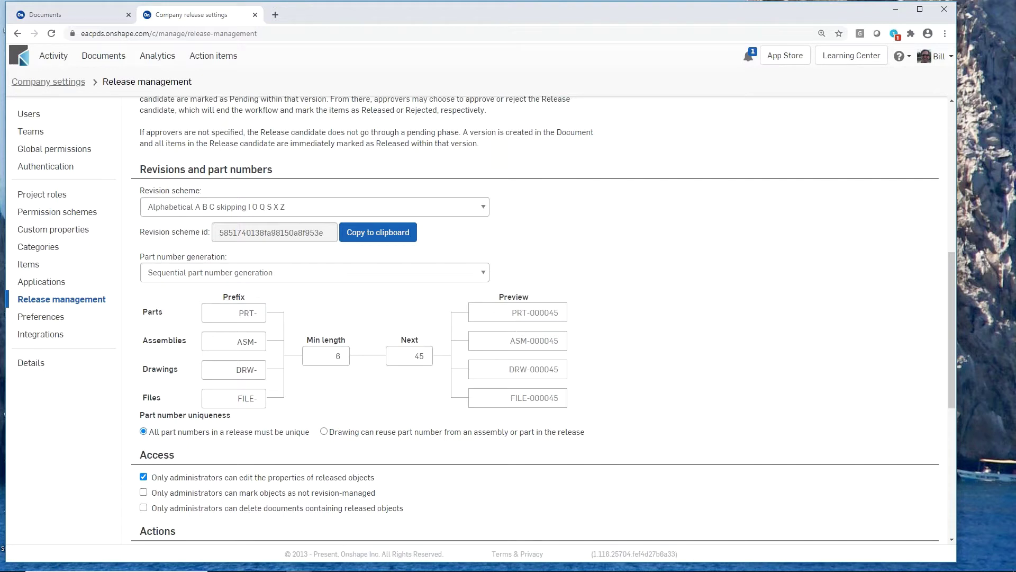
Return to the document list and review the advanced search criteria, including the type and state options, without filtering
left_click(104, 19)
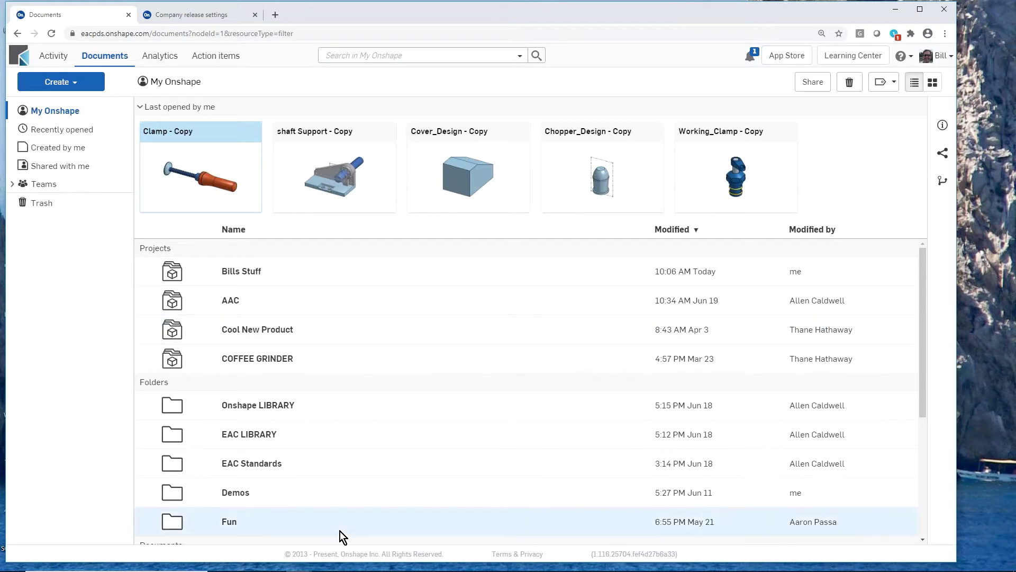
left_click(520, 56)
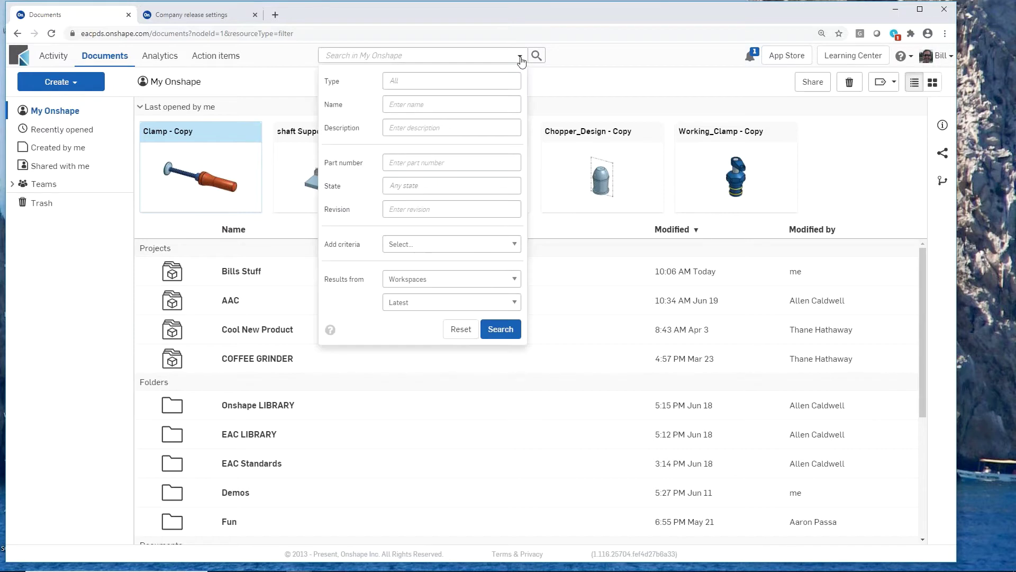
left_click(453, 78)
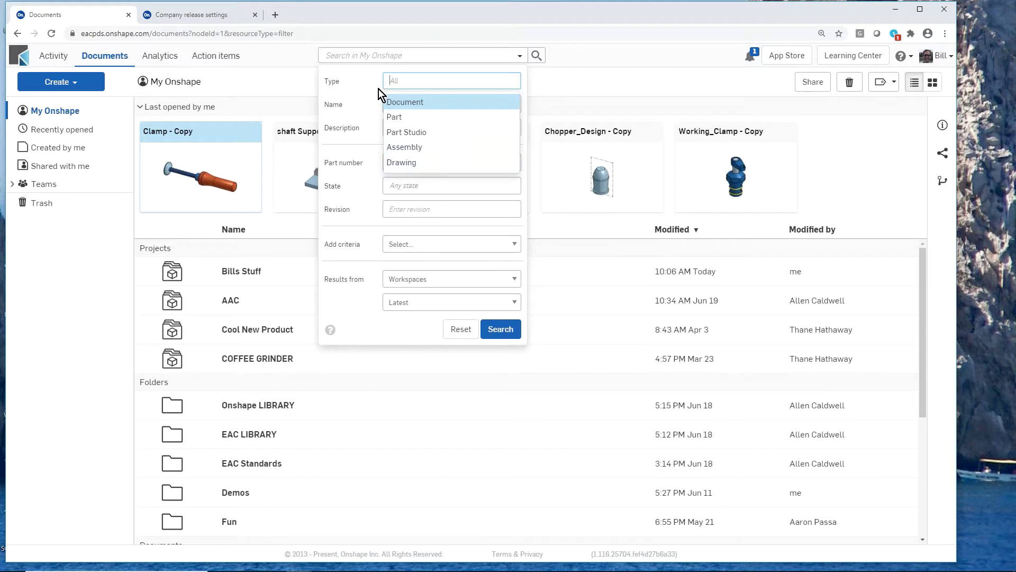
key("Escape")
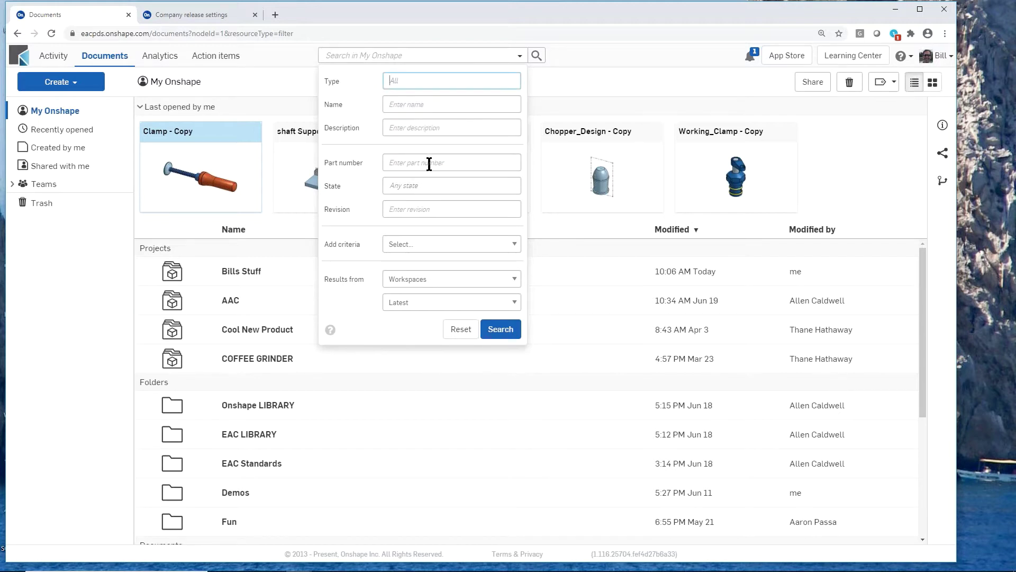
left_click(429, 185)
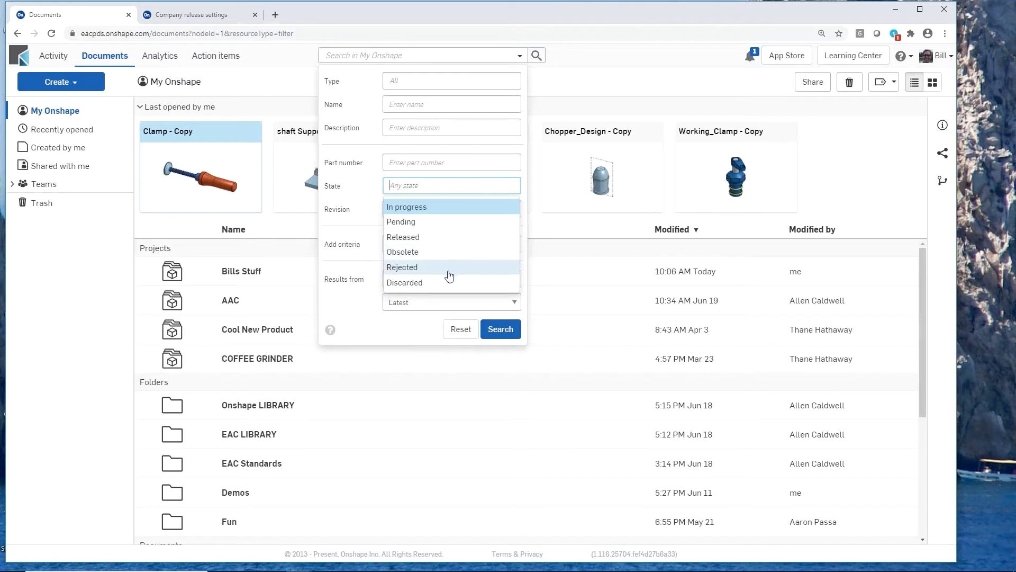
left_click(363, 341)
left_click(505, 333)
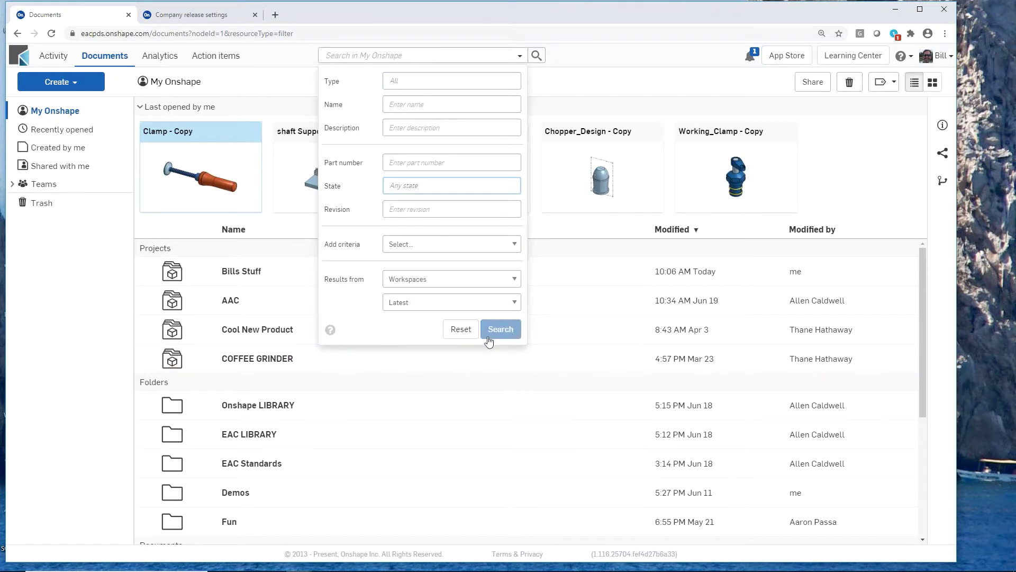
left_click(537, 58)
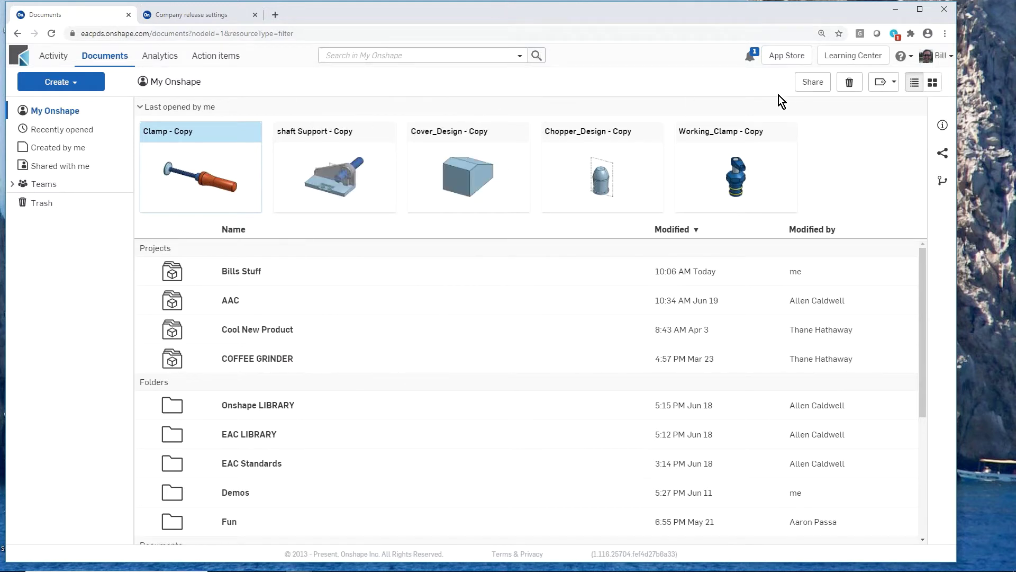
Open the Chopper_Design - Copy document and view the dimensioned profile sketch and its reference image face-on
left_click(595, 140)
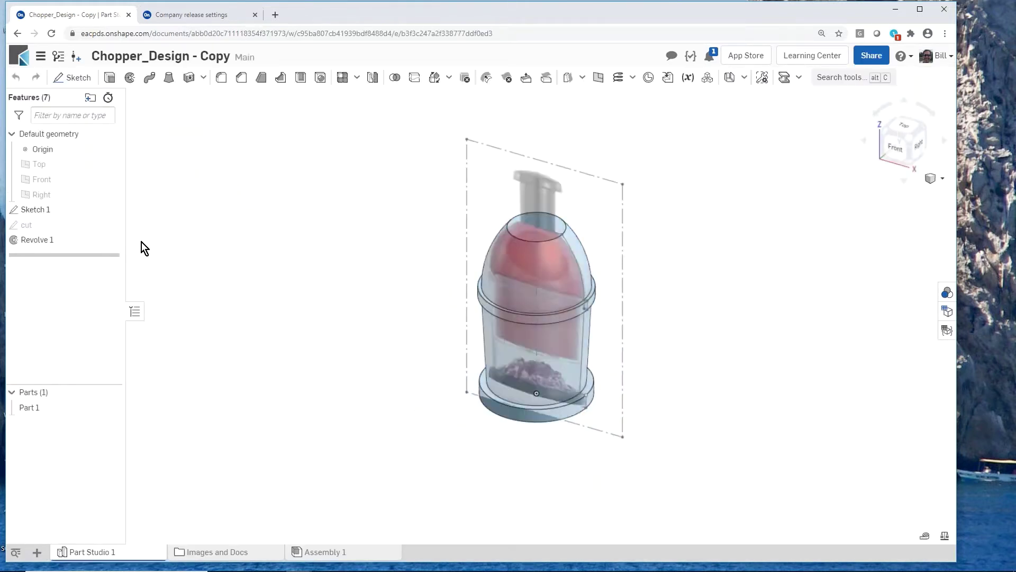
left_click(606, 186)
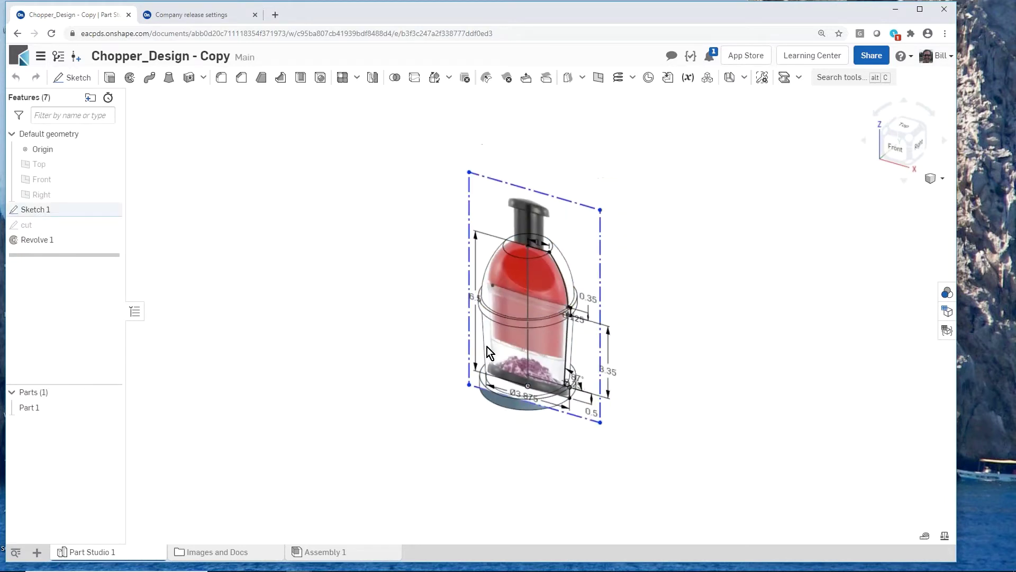
key("n")
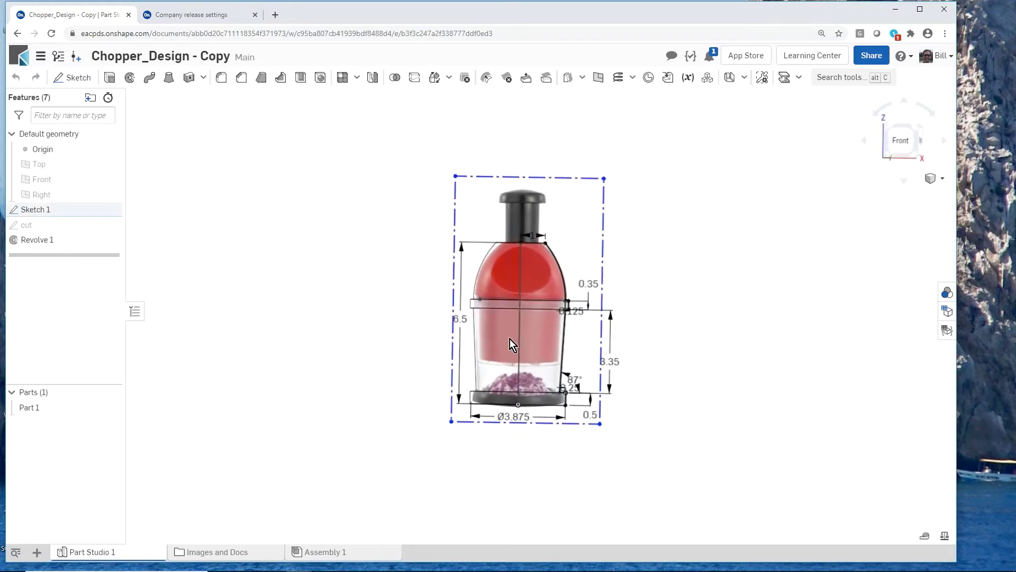
scroll(510, 339, "up", 3)
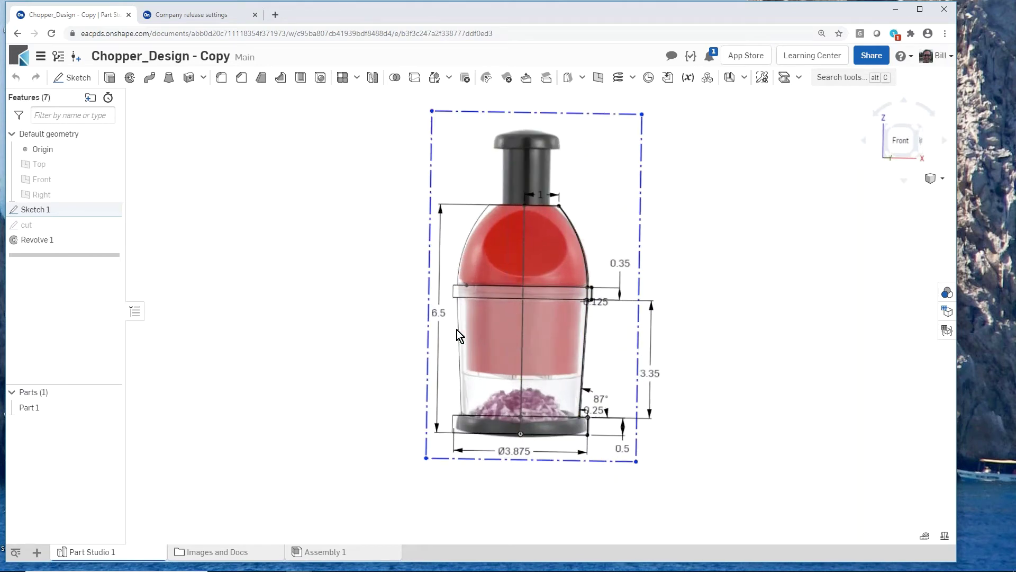
right_click_drag(357, 293, 344, 309)
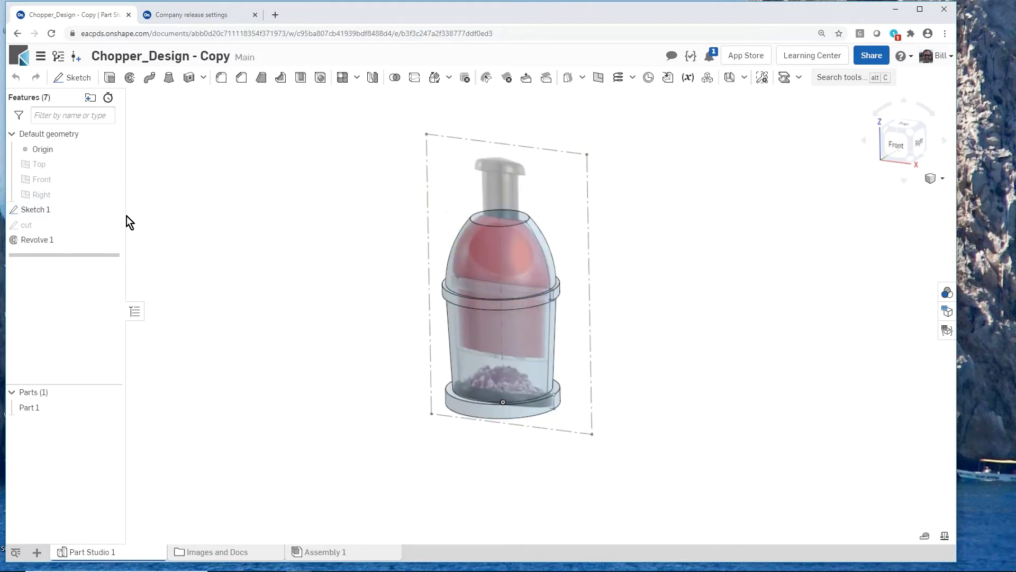
Hide Sketch 1 so only the revolved solid is displayed, and look over the available sheet metal tools
left_click(111, 211)
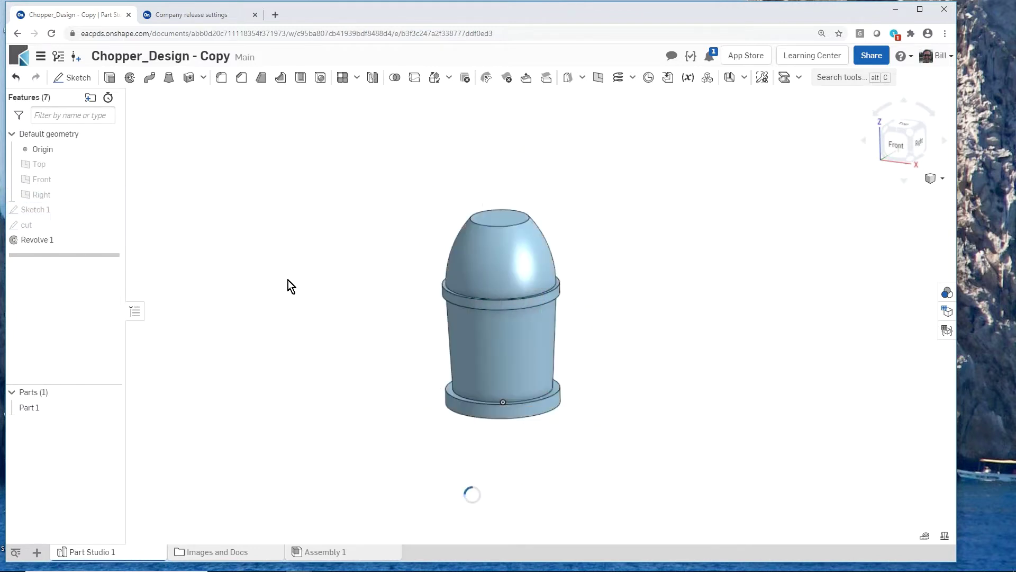
scroll(527, 332, "up", 3)
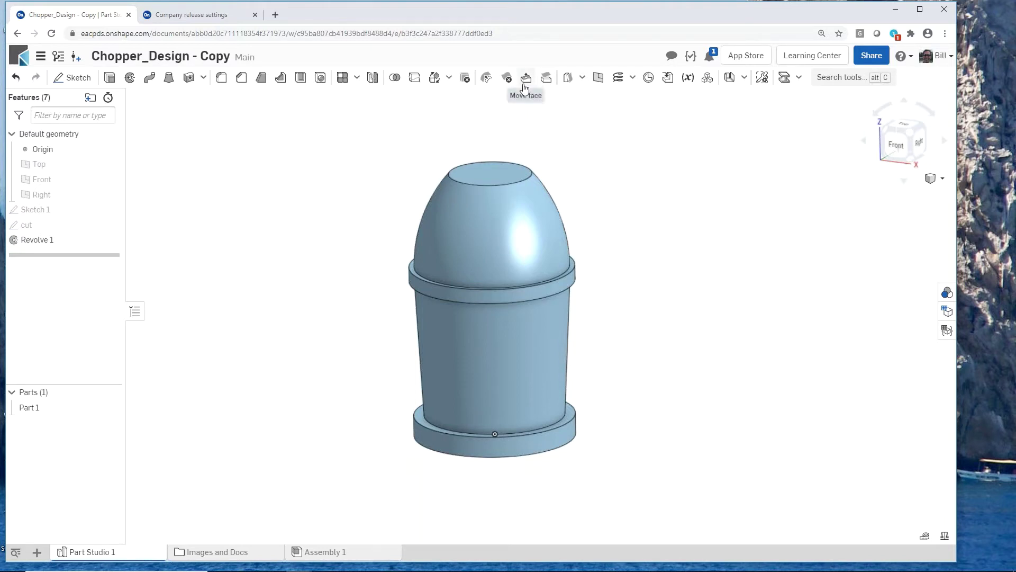
left_click(743, 82)
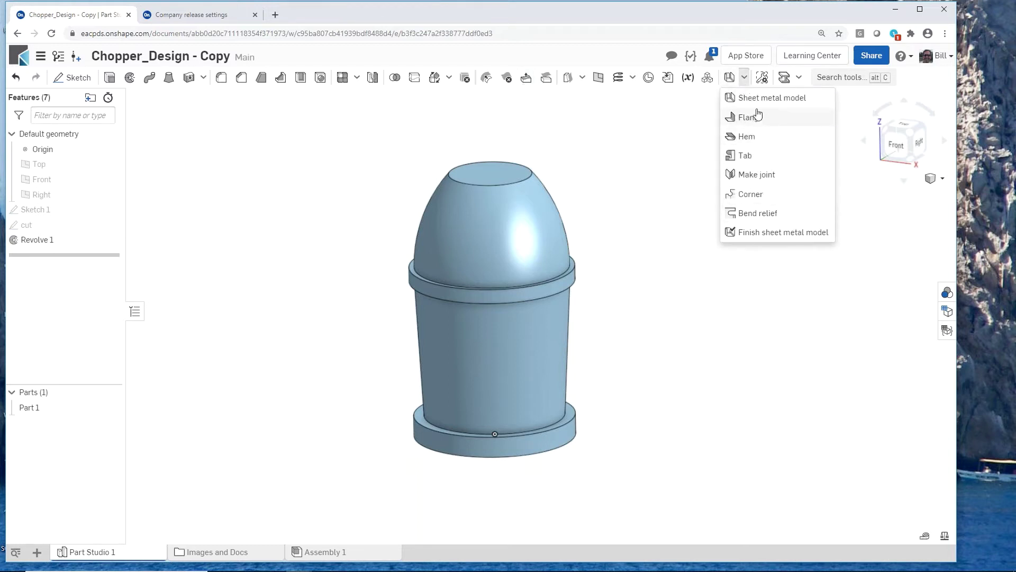
left_click(663, 134)
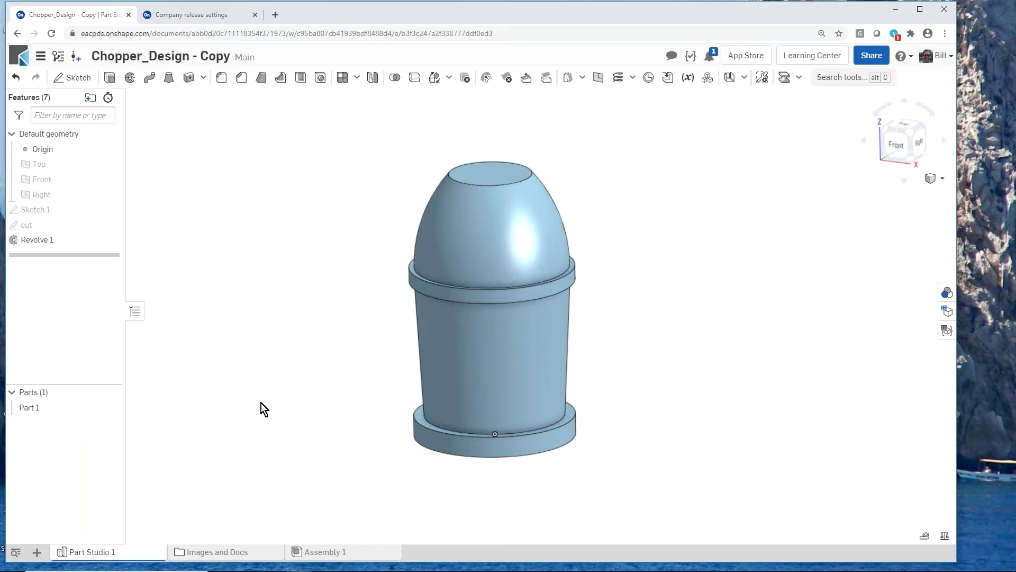
Split Part 1 using the flat upper face of the ring beneath the dome as the splitting entity
left_click(414, 78)
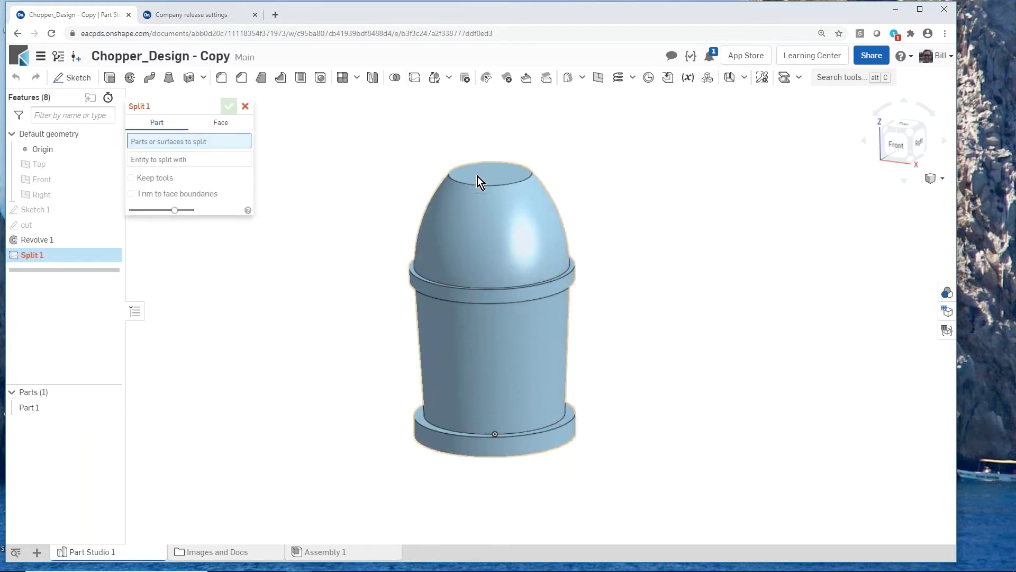
left_click(487, 233)
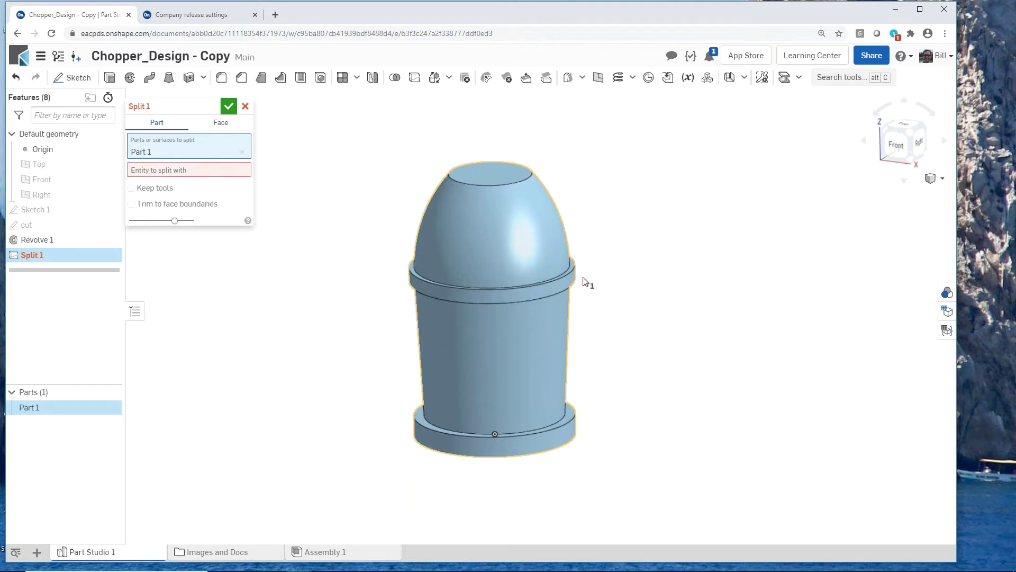
left_click(239, 168)
scroll(544, 265, "up", 5)
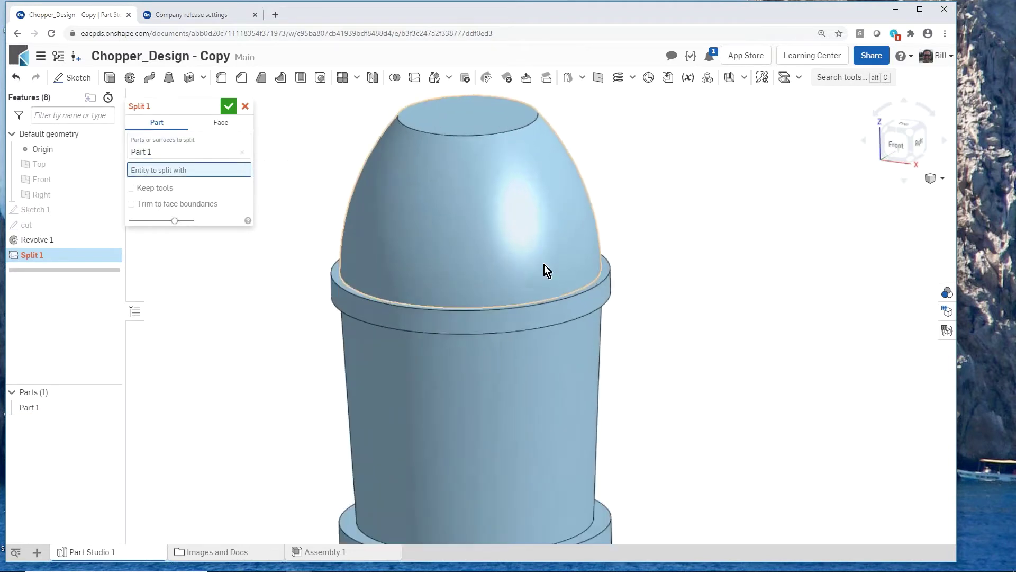
left_click(755, 284)
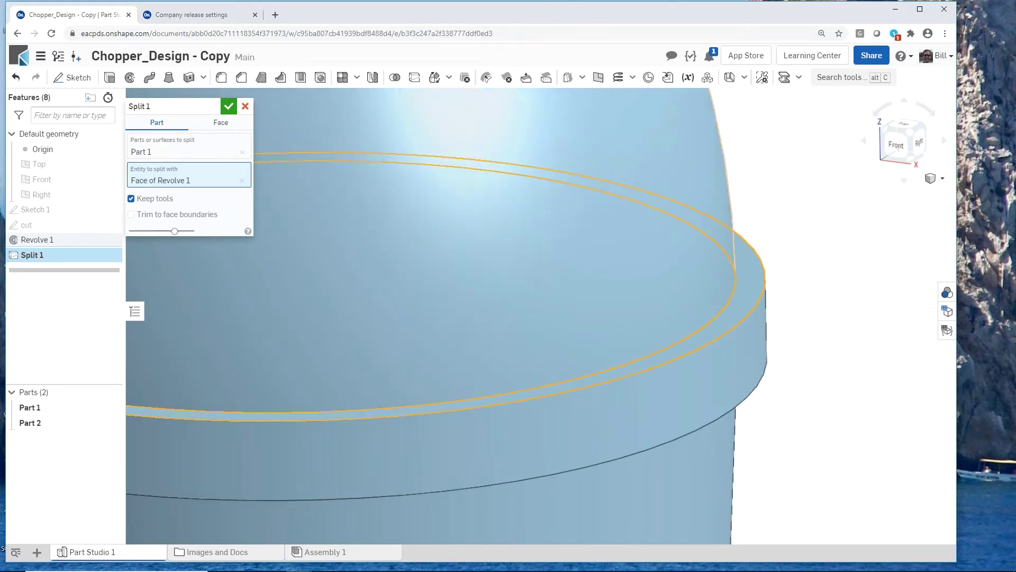
left_click(228, 105)
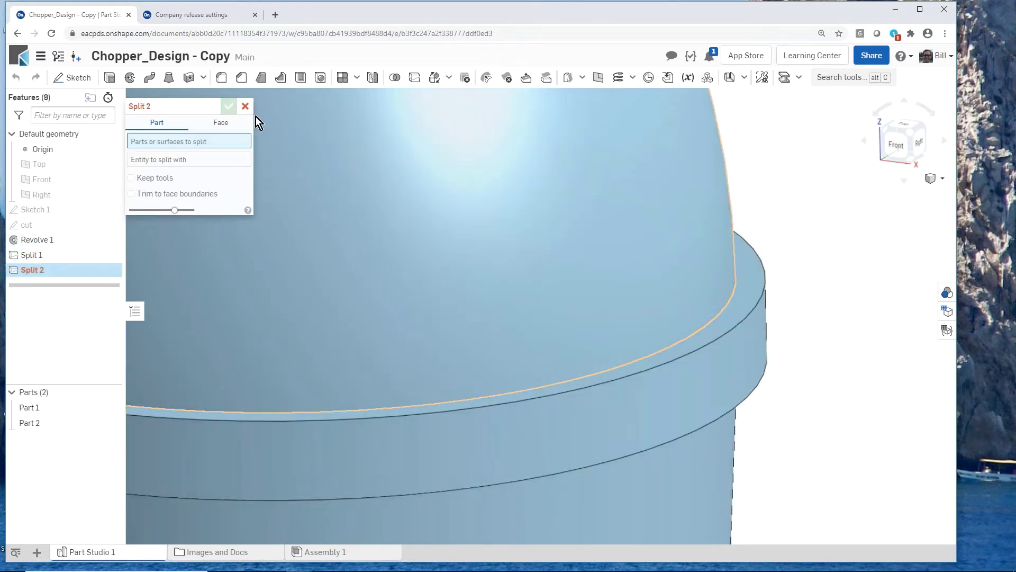
Split the remaining lower body, Part 1, using the flat upper face of the base flange as the splitting entity
scroll(609, 139, "down", 5)
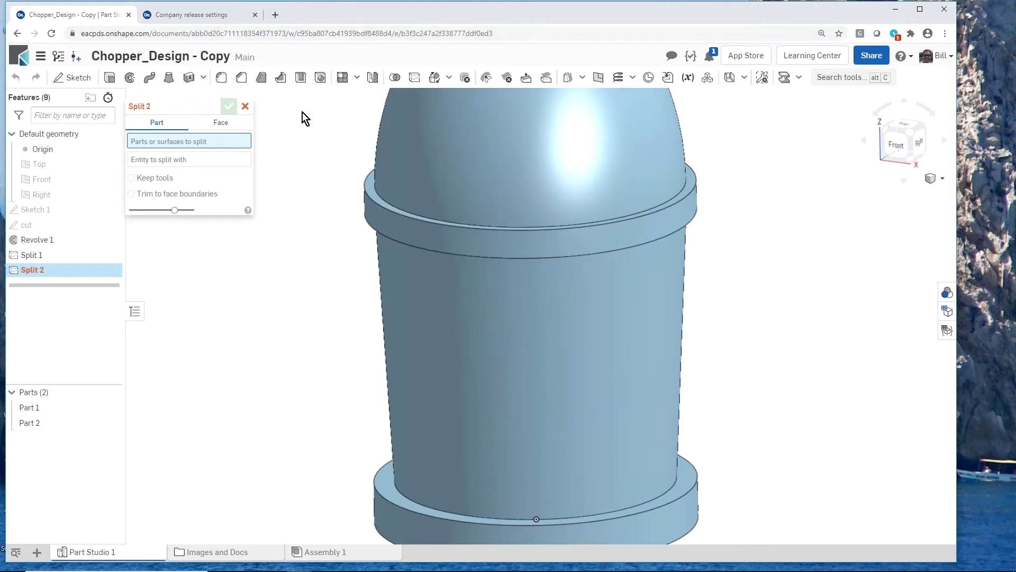
left_click(533, 316)
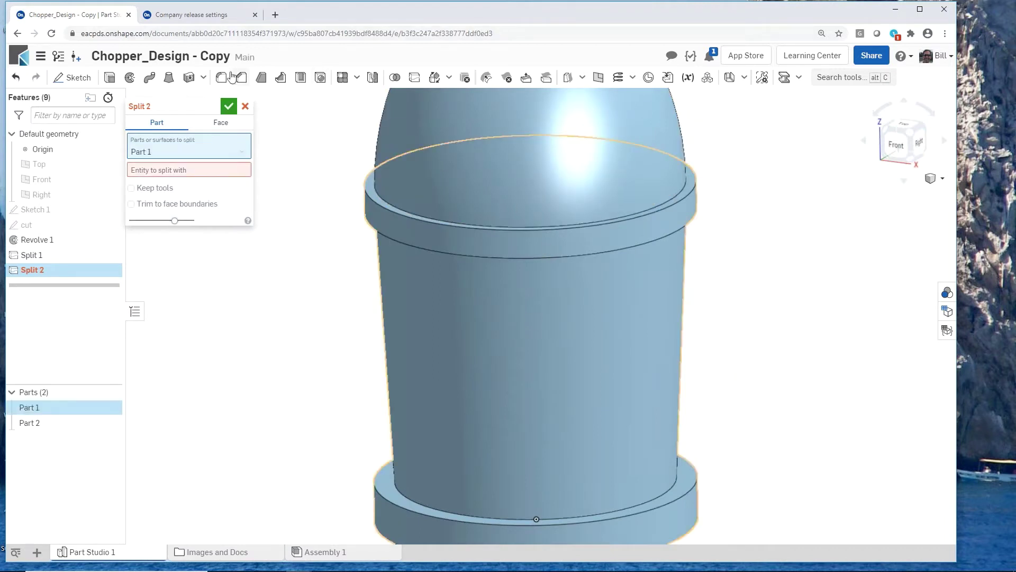
left_click(687, 483)
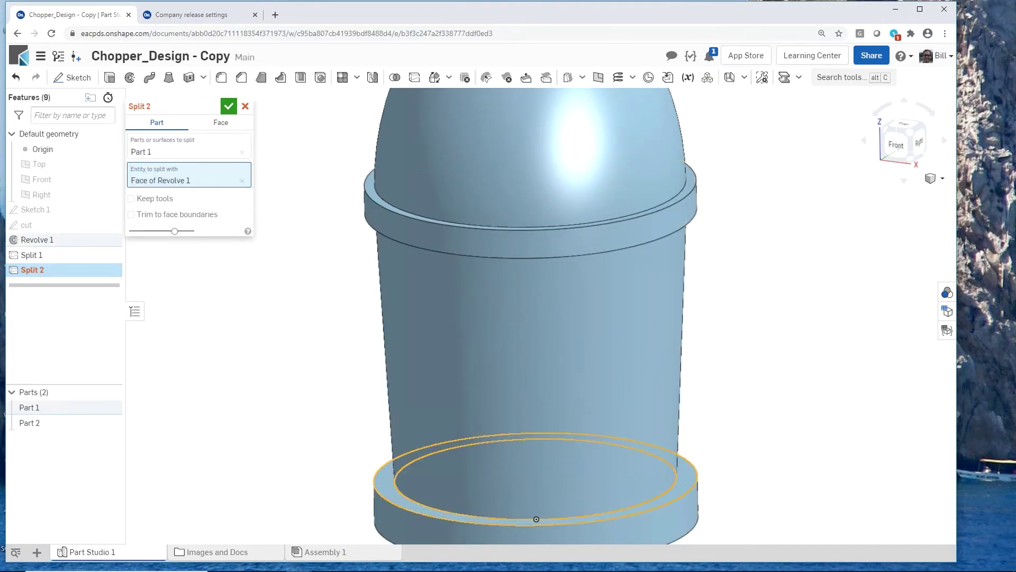
left_click(228, 107)
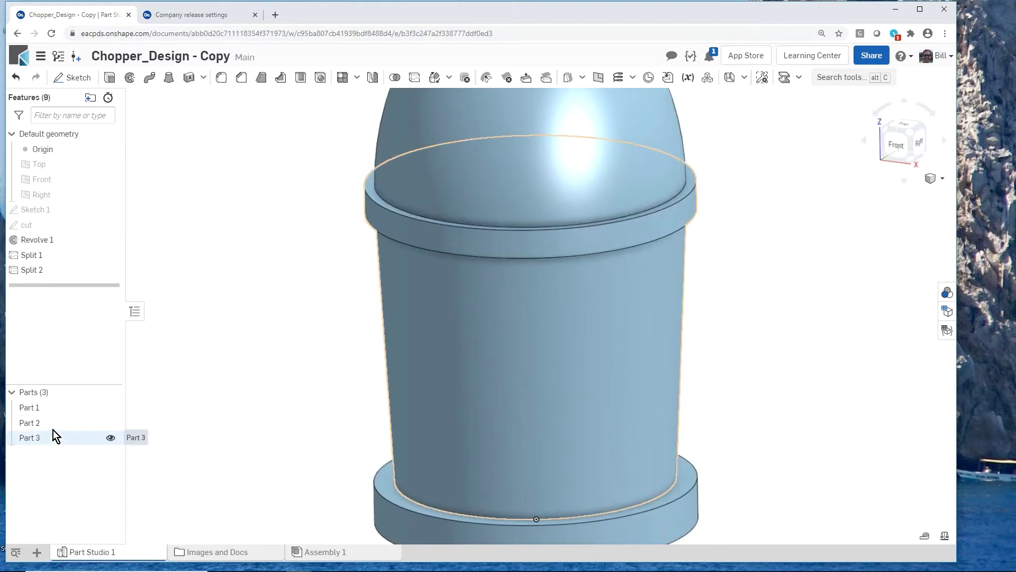
Set the appearance of the dome, Part 1, to red (FF0000)
scroll(270, 373, "down", 3)
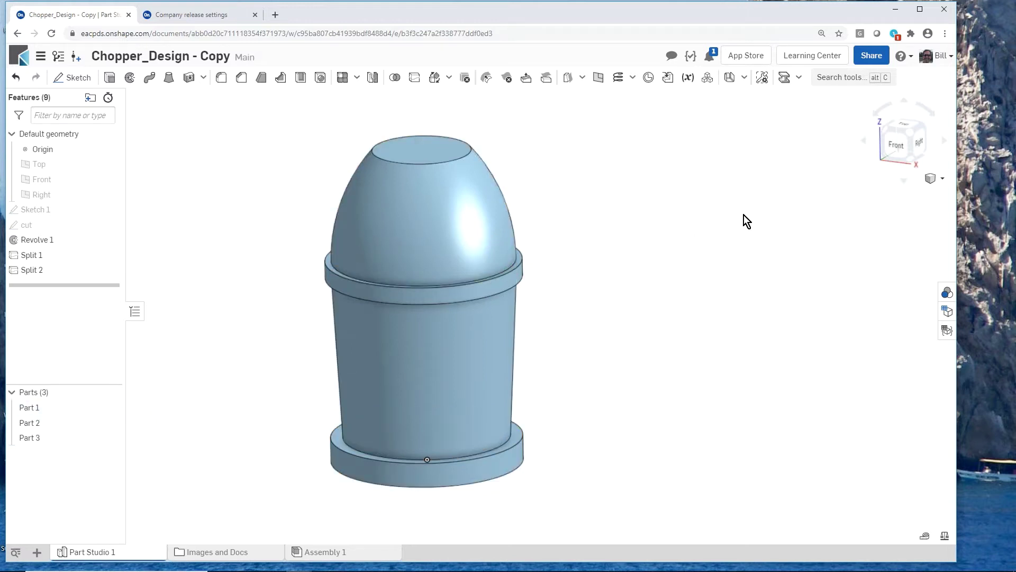
left_click(947, 292)
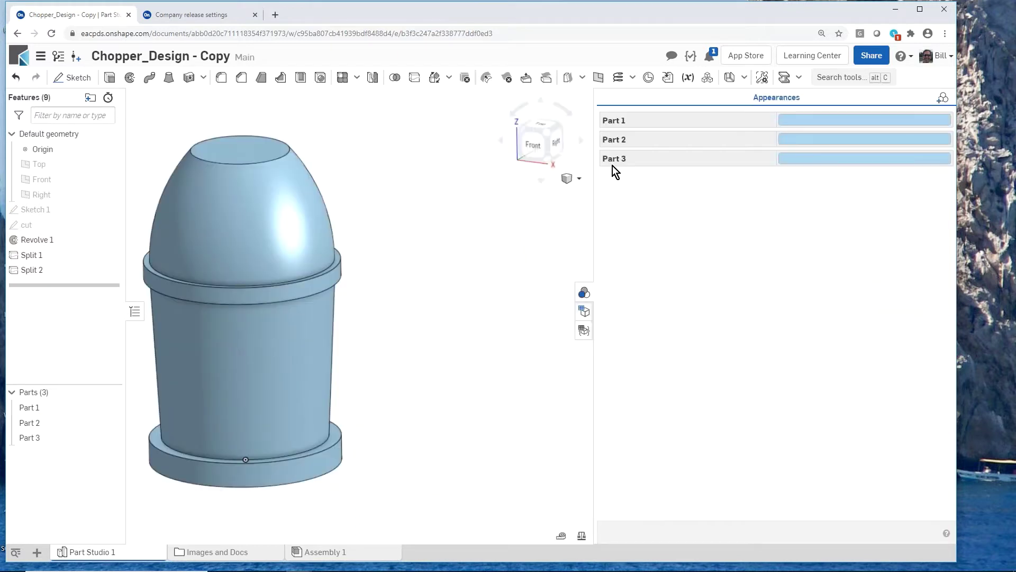
left_click(623, 122)
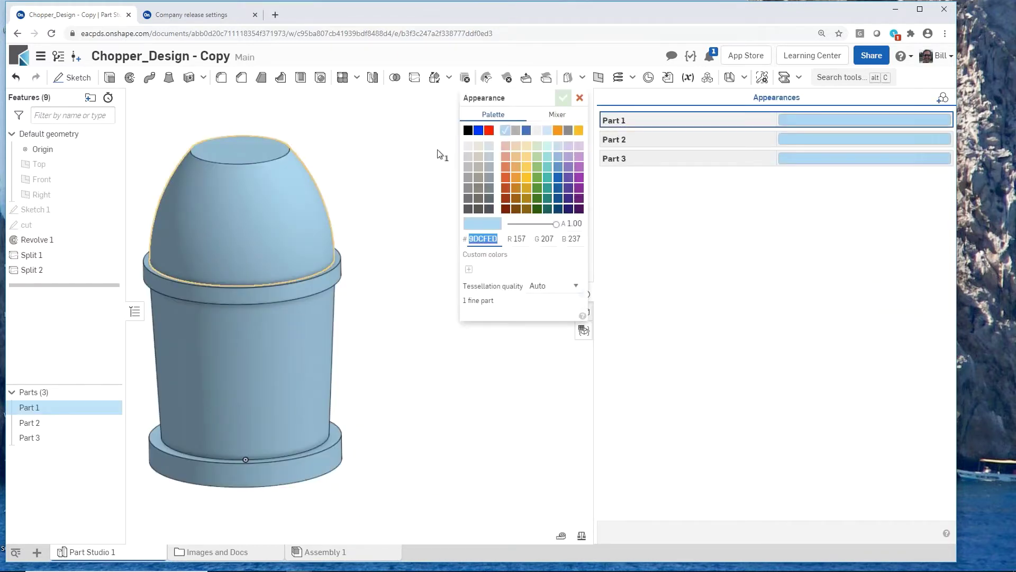
left_click(490, 131)
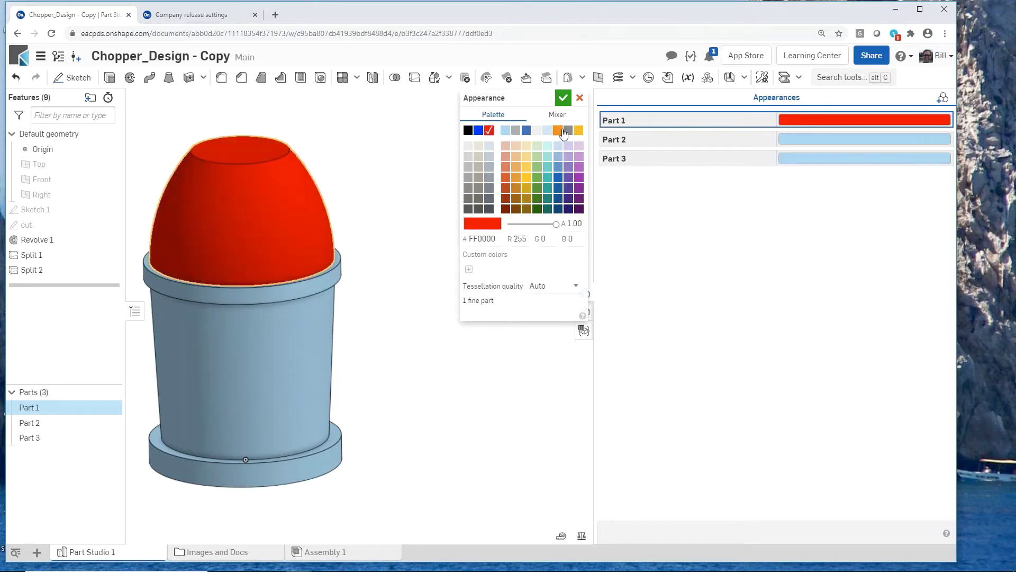
left_click(564, 99)
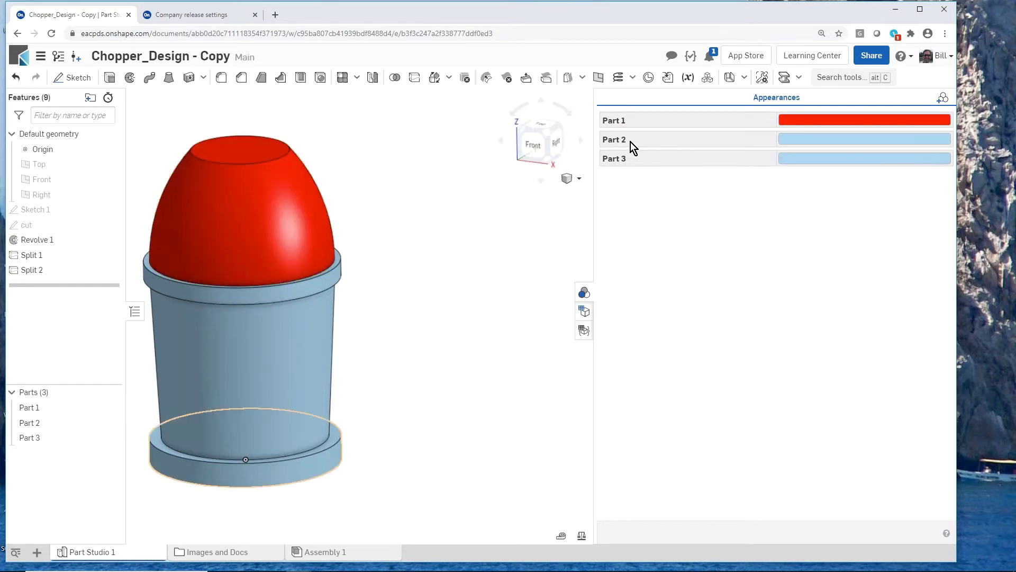
Set the appearance of the base flange, Part 2, to dark grey (707980)
left_click(630, 141)
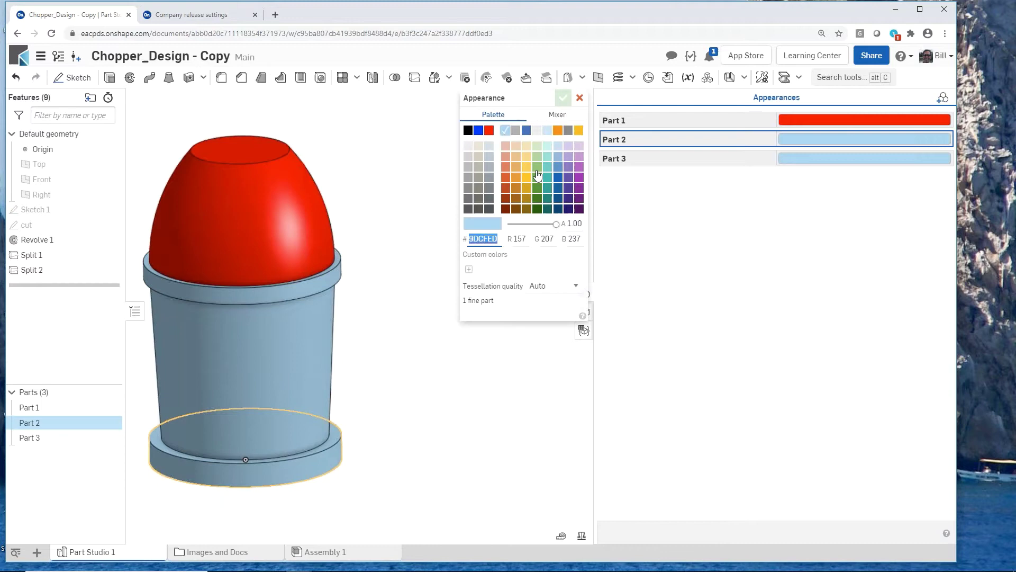
left_click(490, 188)
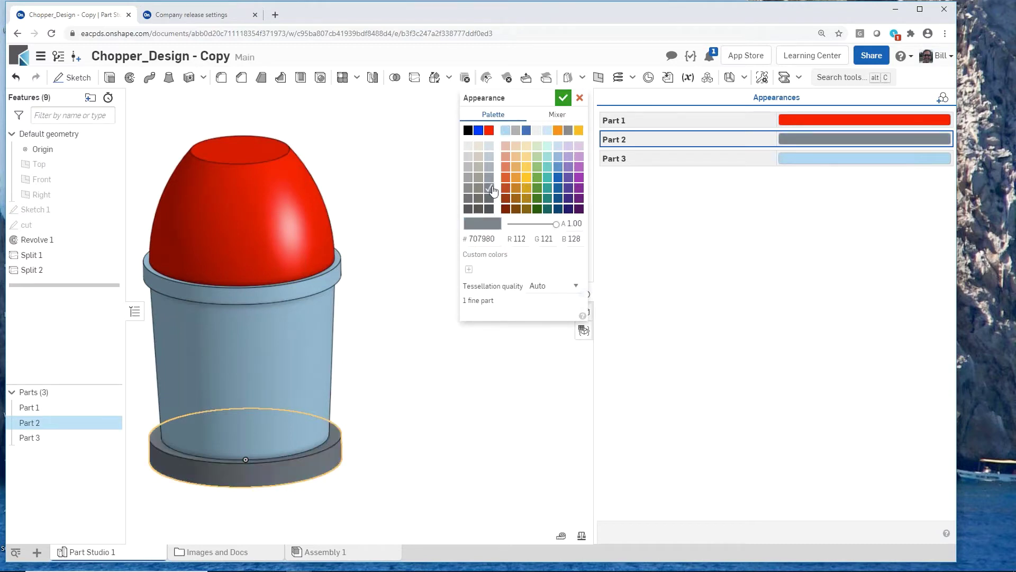
left_click(564, 99)
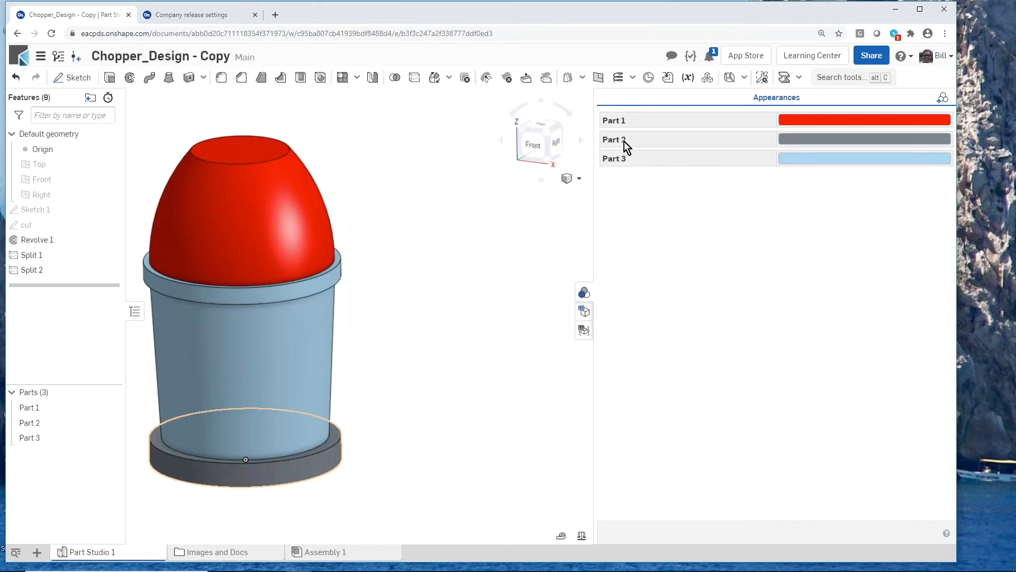
left_click(624, 142)
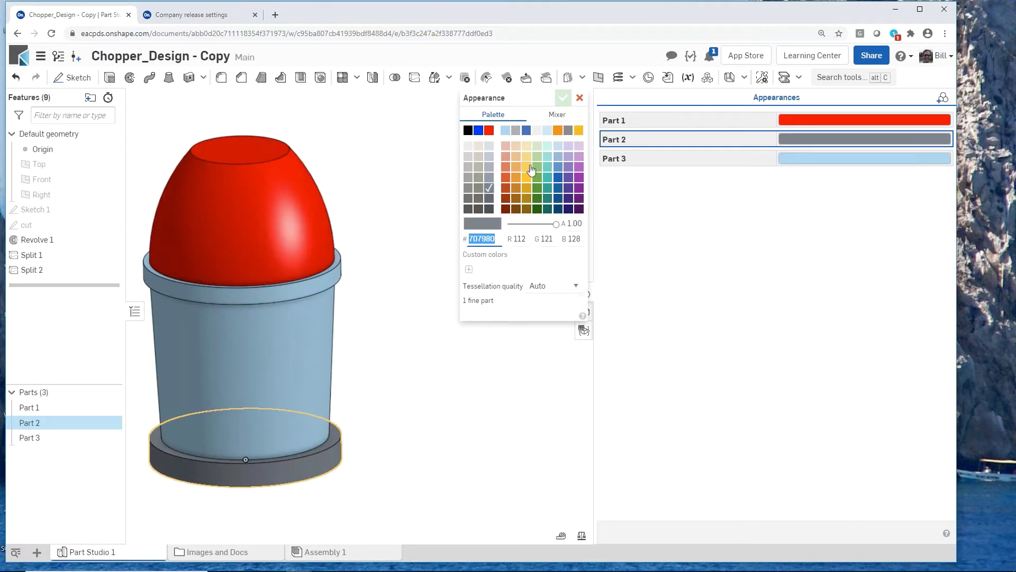
left_click(490, 188)
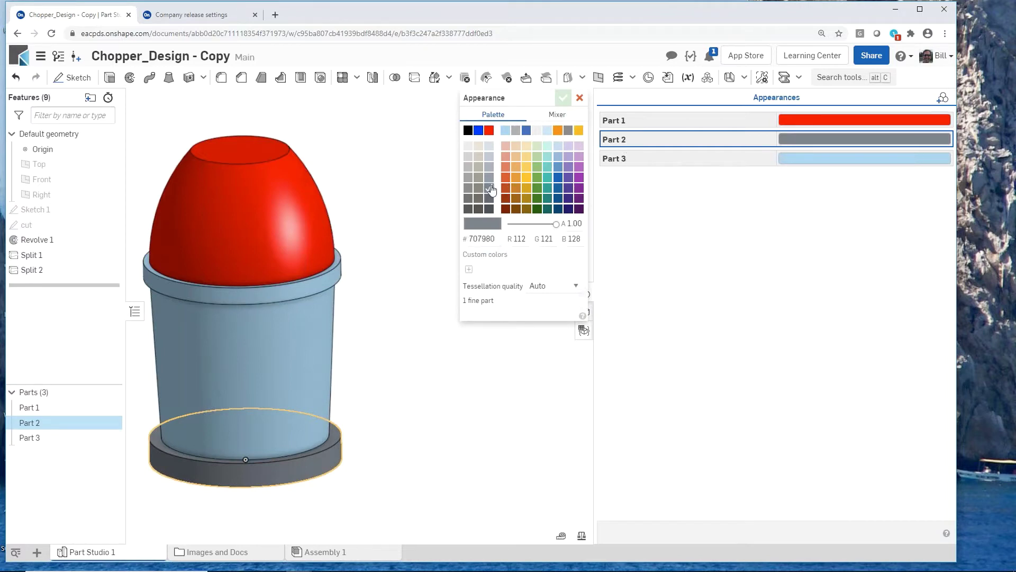
Give the container body, Part 3, the same grey (707980) and make it translucent with an opacity of 0.36
left_click(626, 158)
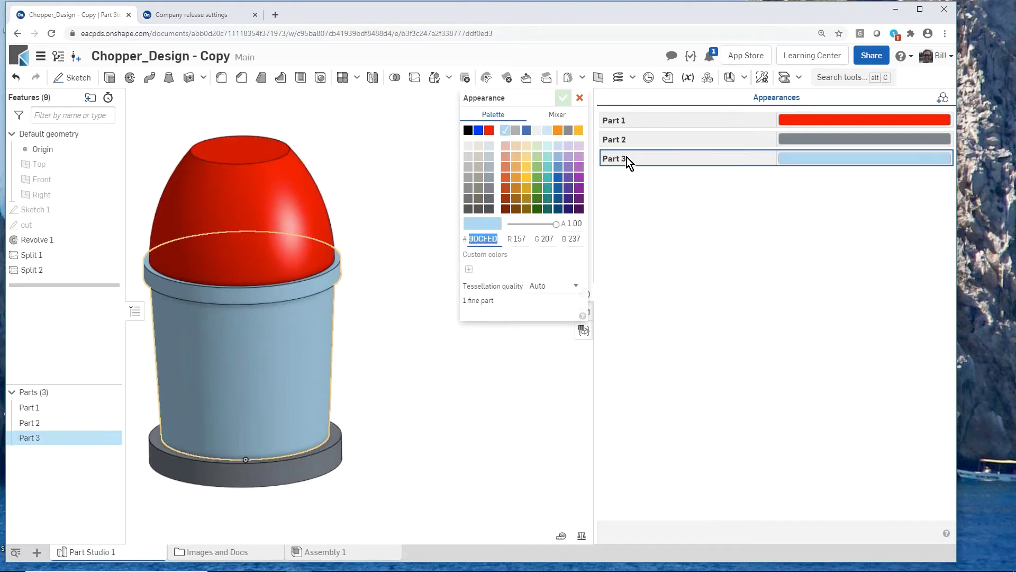
left_click(489, 188)
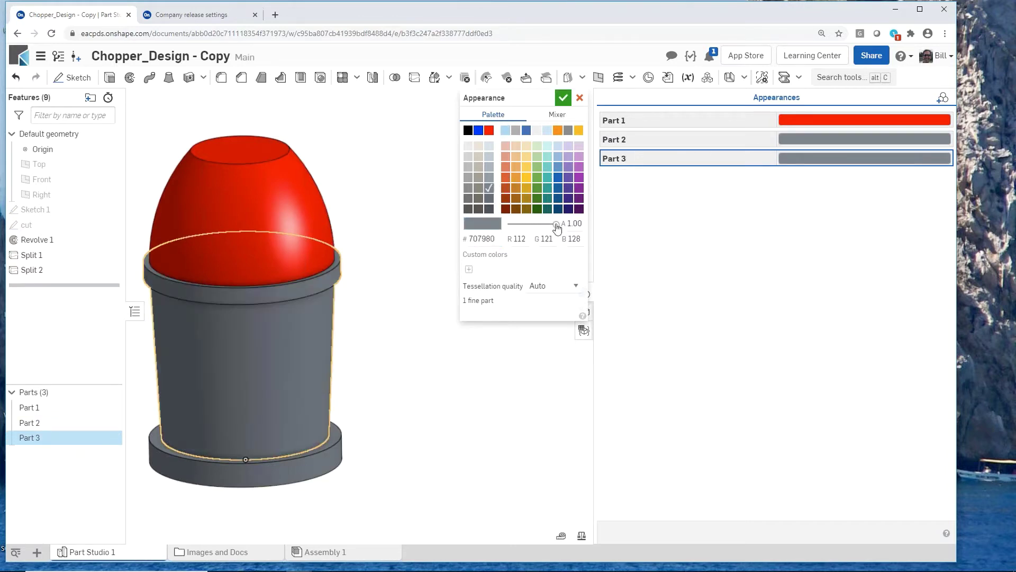
left_click_drag(554, 222, 525, 231)
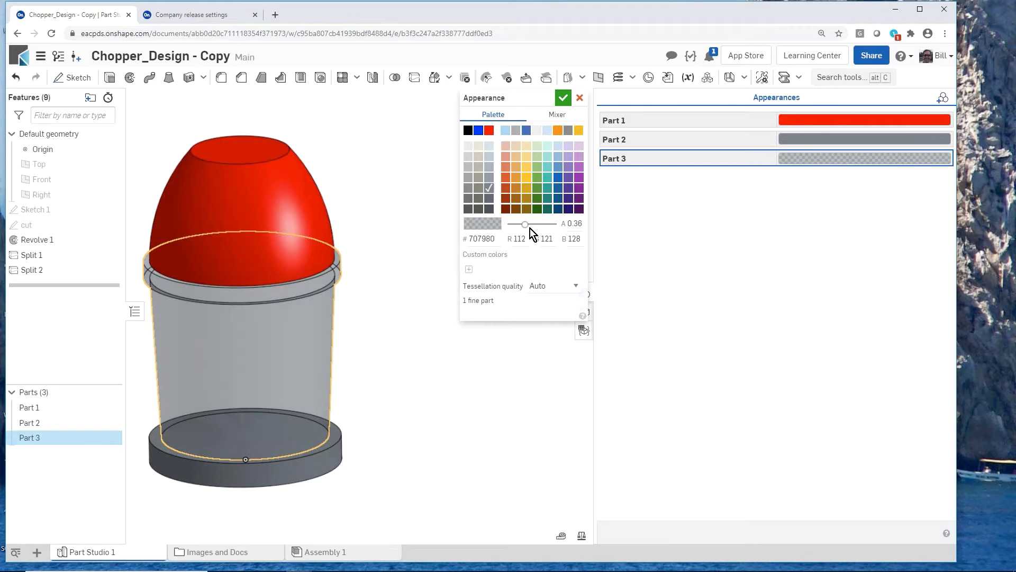
left_click(564, 98)
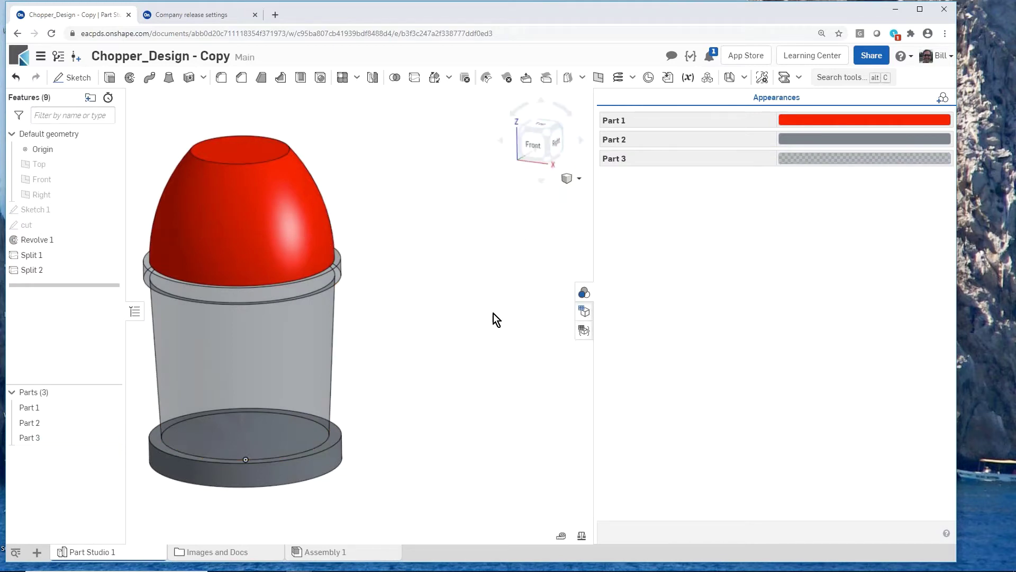
Close the appearance list and examine the coloured dome, translucent container and base from a rotated view
scroll(442, 337, "down", 3)
scroll(436, 335, "up", 1)
mouse_move(427, 332)
right_mouse_down()
mouse_move(417, 326)
mouse_move(425, 338)
right_mouse_up()
scroll(440, 333, "up", 1)
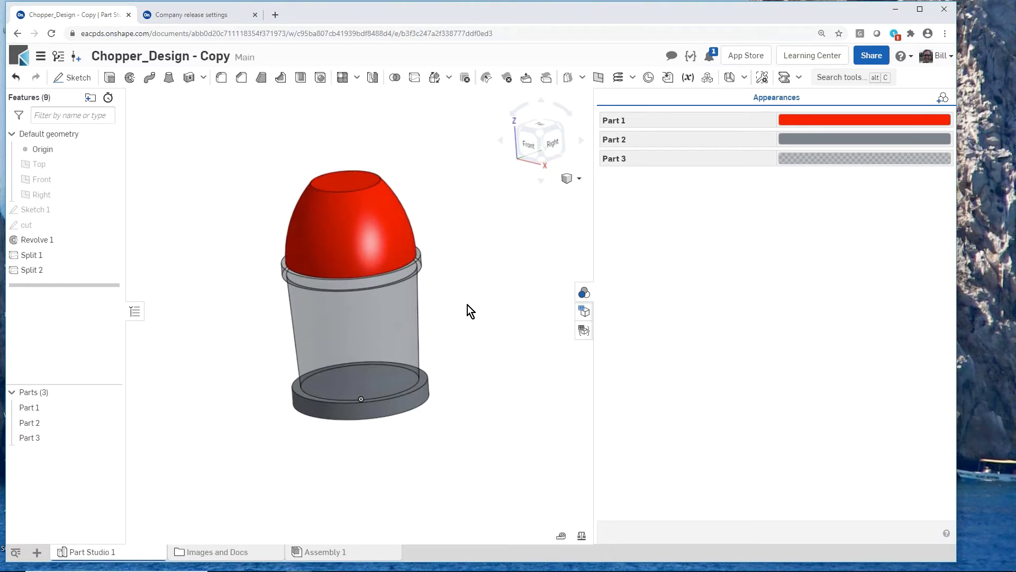
left_click(582, 293)
scroll(669, 299, "up", 2)
scroll(669, 303, "up", 1)
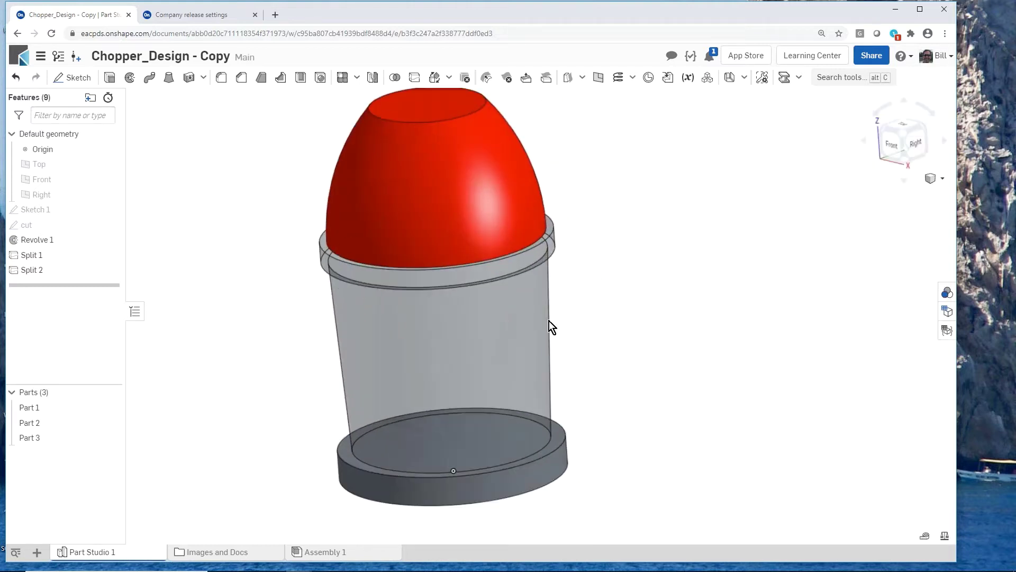
scroll(305, 391, "down", 3)
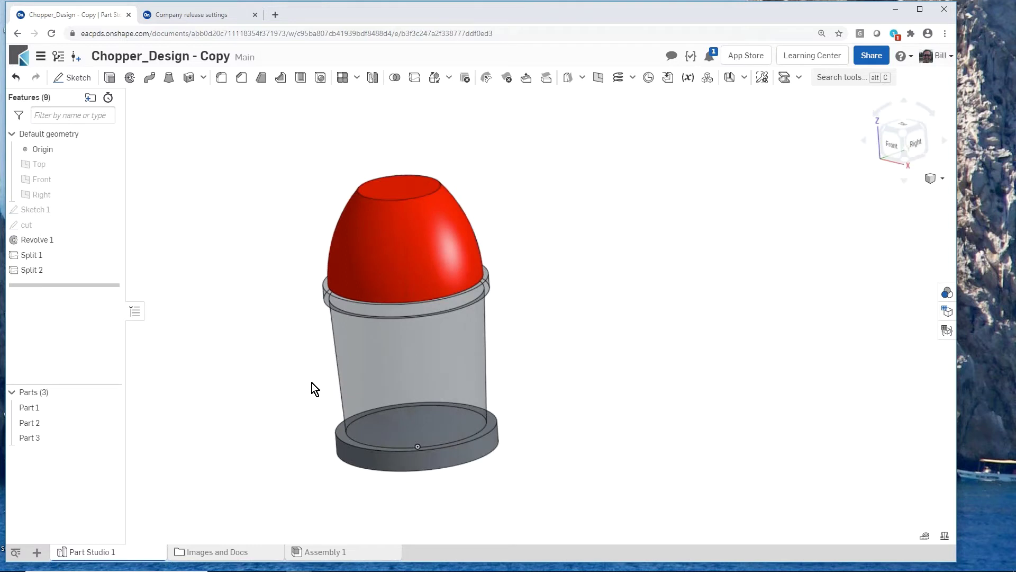
Insert all three parts of Part Studio 1 into Assembly 1 at their modelled positions
left_click(320, 552)
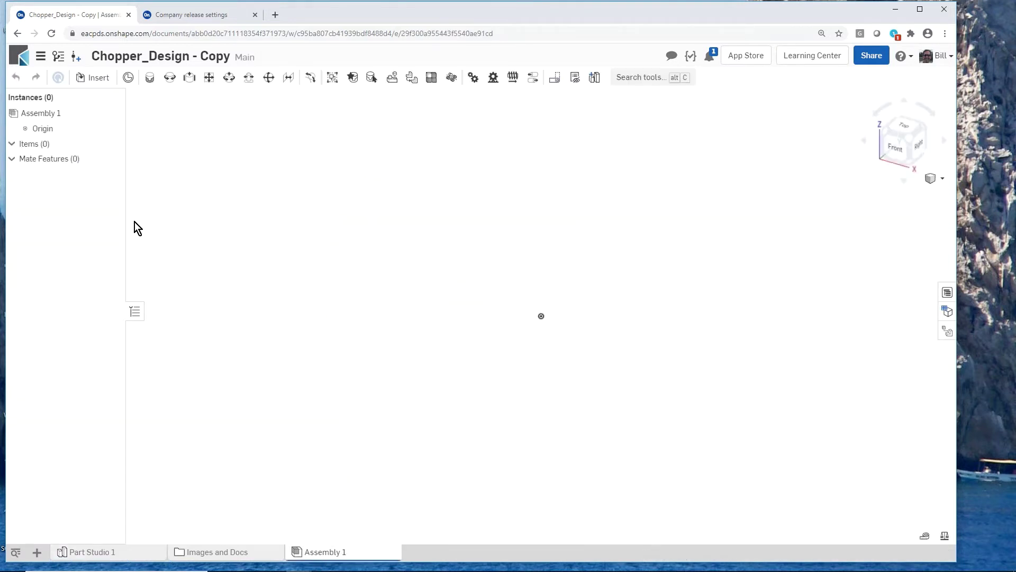
left_click(96, 80)
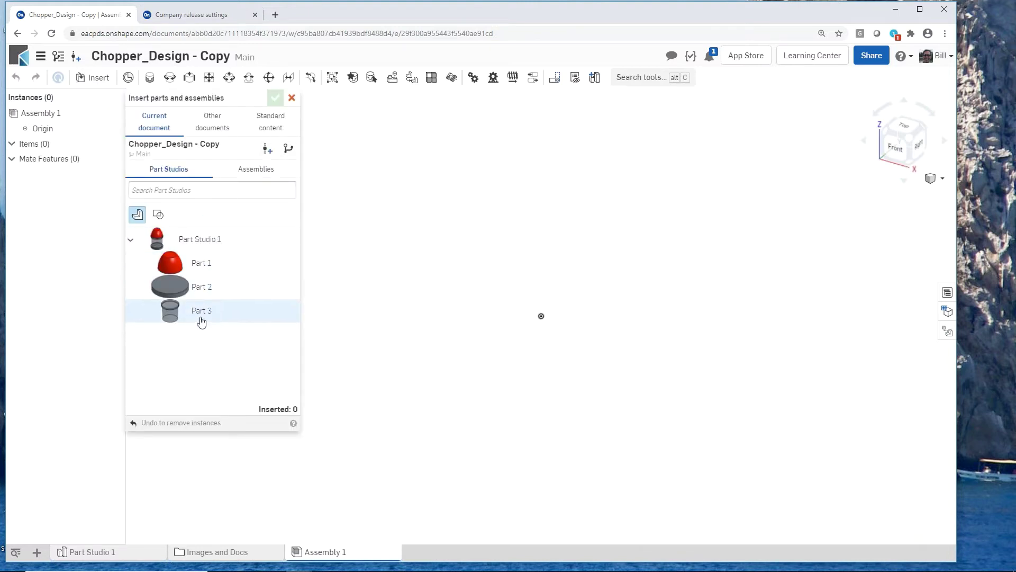
left_click(200, 241)
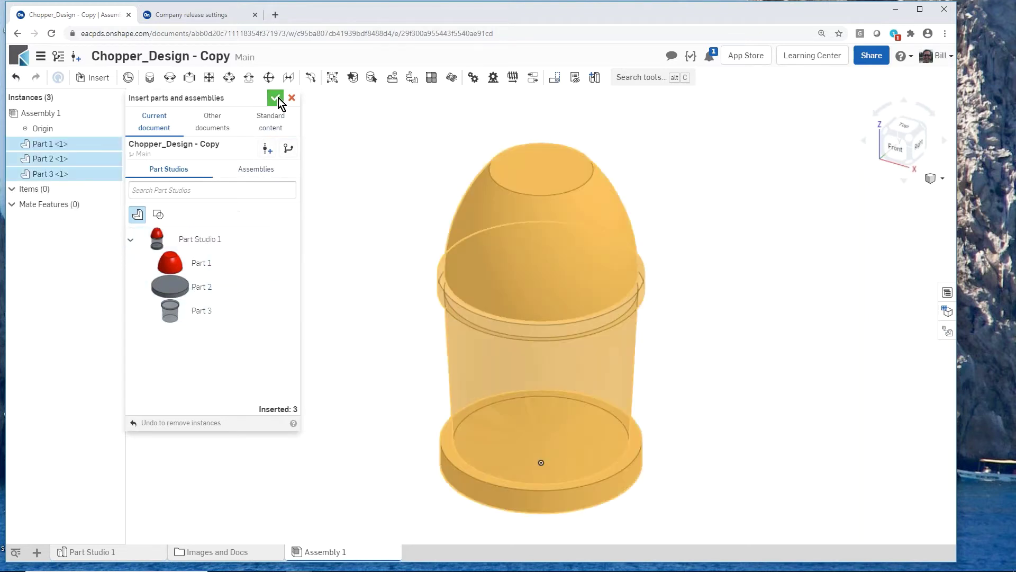
left_click(274, 97)
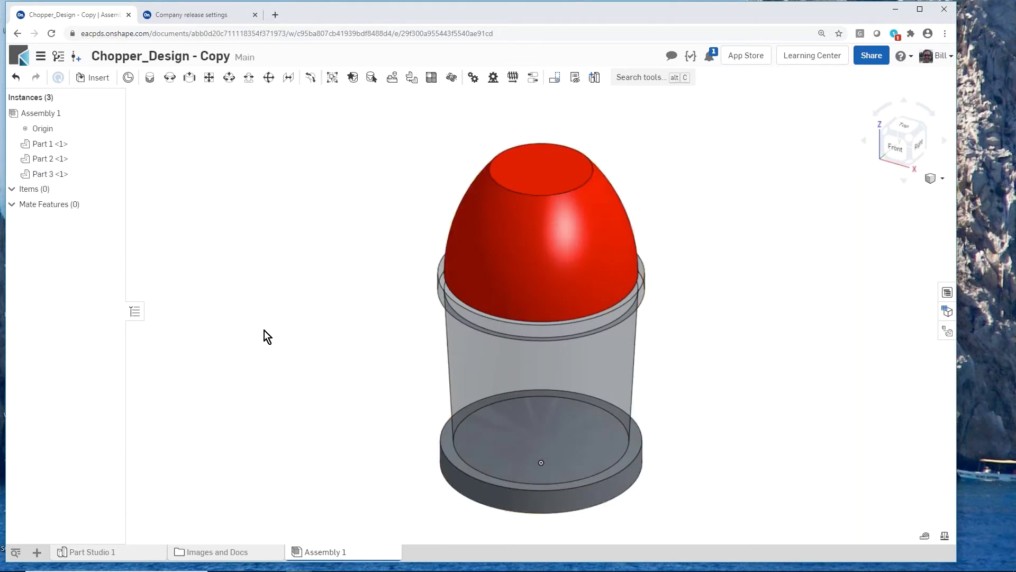
Fix the grey base, Part 2, in place in the assembly
left_click(456, 485)
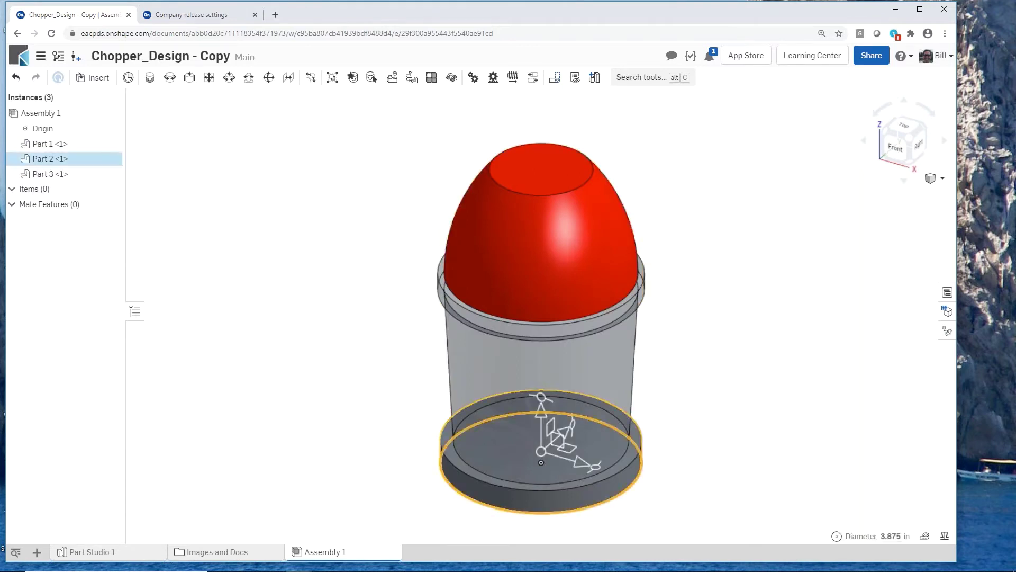
right_click(455, 484)
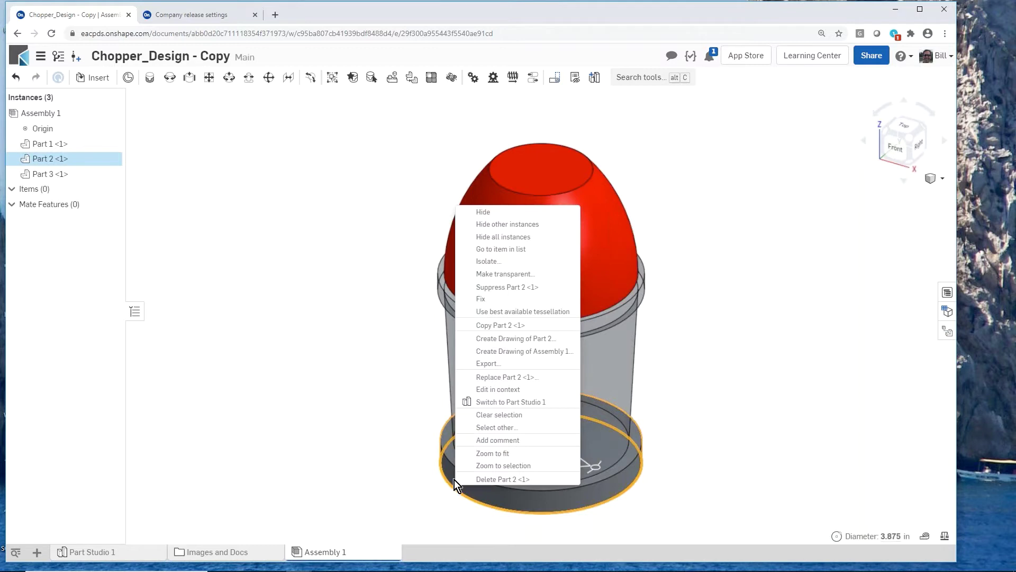
left_click(513, 299)
scroll(257, 369, "down", 4)
scroll(349, 440, "up", 2)
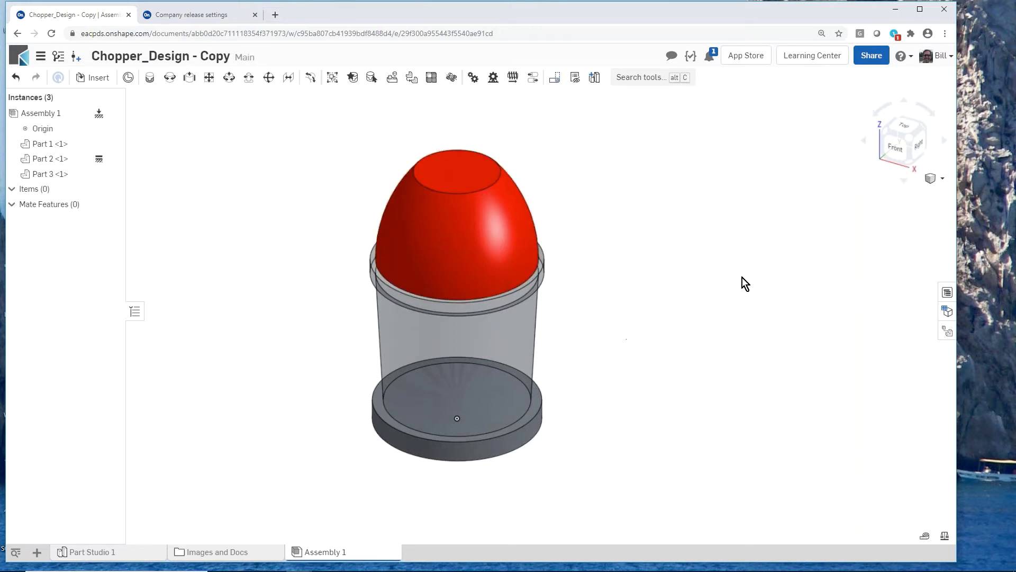
Rename the parts in the assembly's bill of materials: Part 1 as Top, Part 2 as Base and Part 3 as Mid
left_click(945, 293)
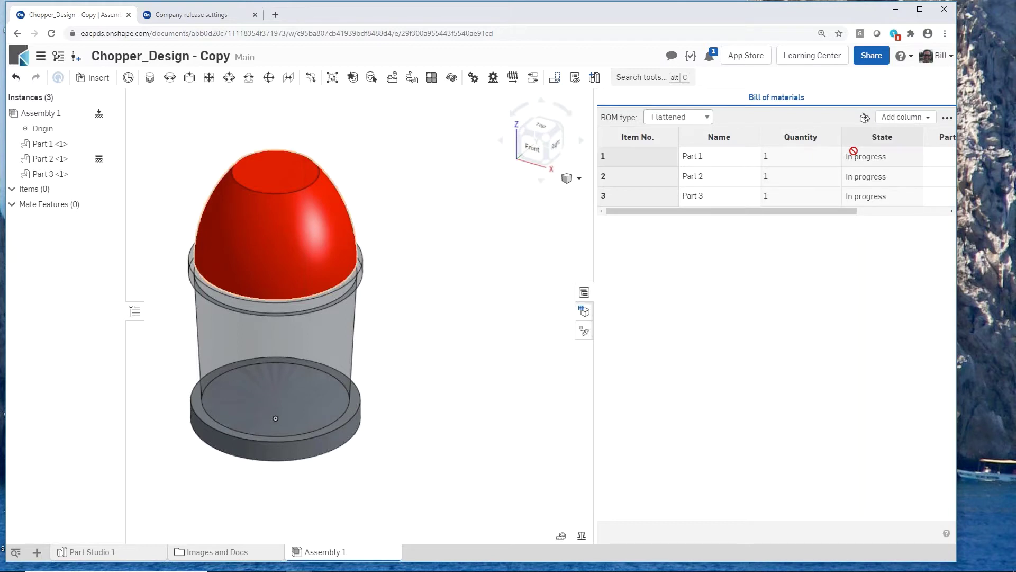
double_click(722, 159)
type("Top")
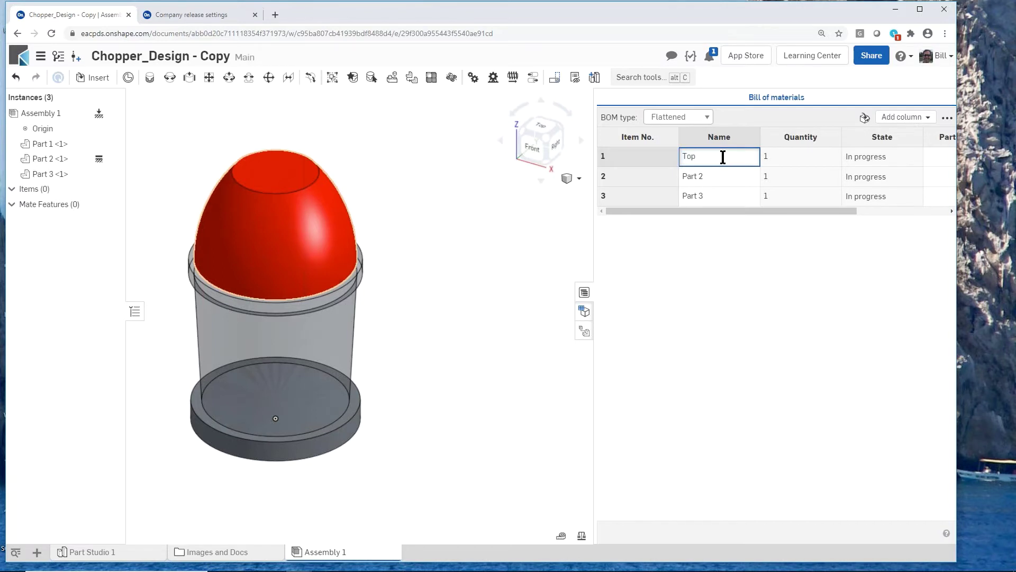
key("Return")
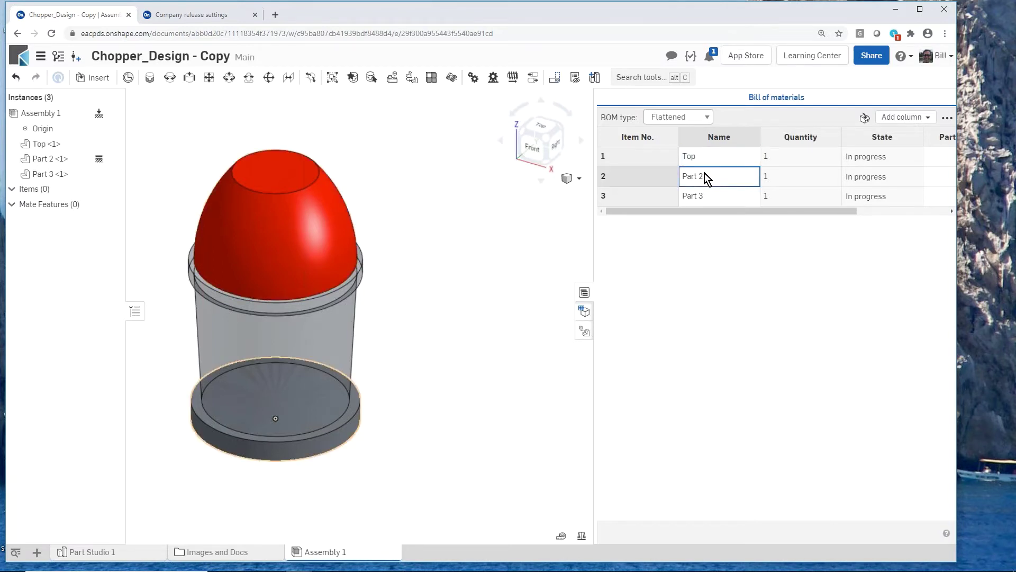
double_click(705, 175)
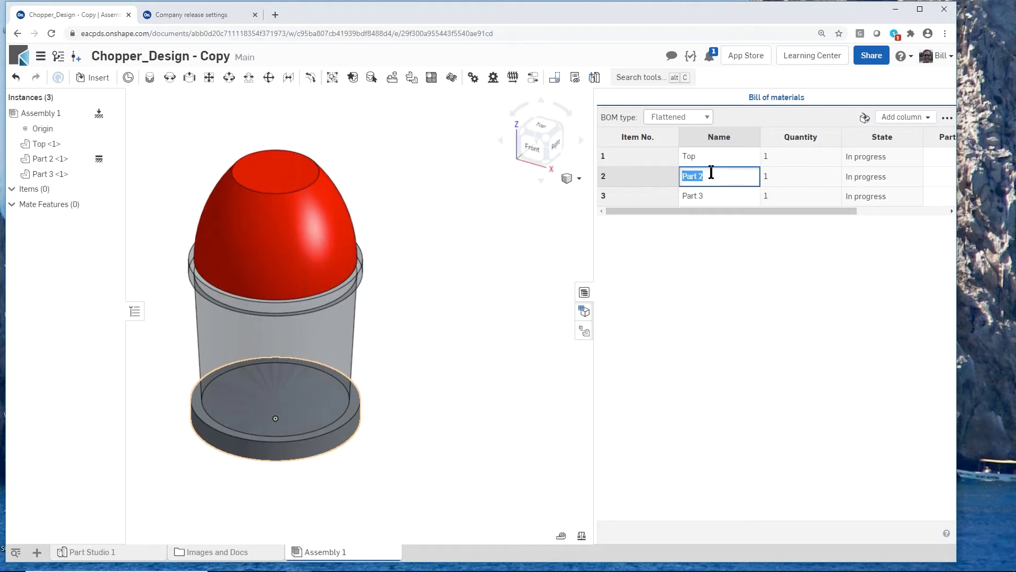
type("Base")
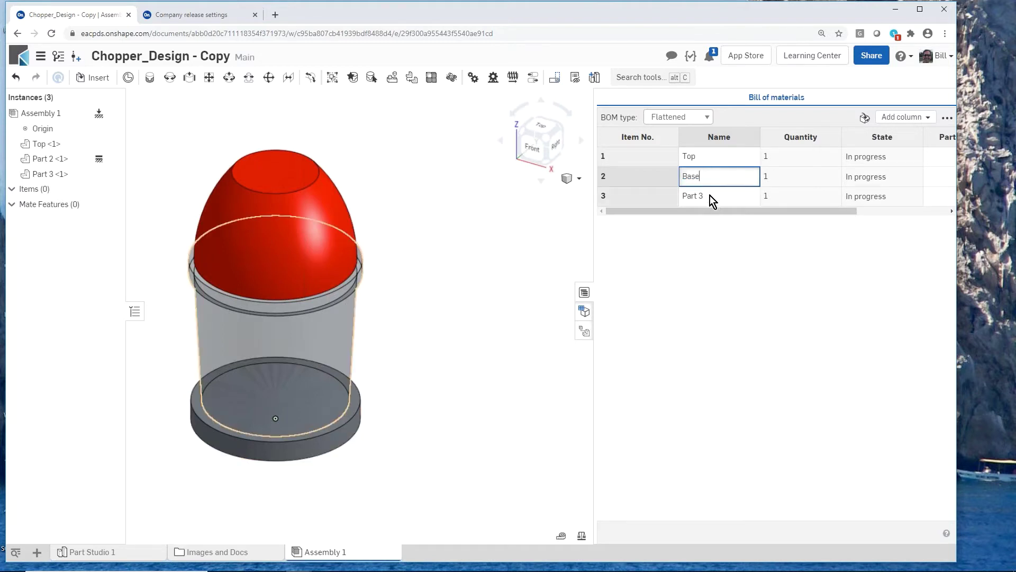
double_click(709, 197)
type("Mid")
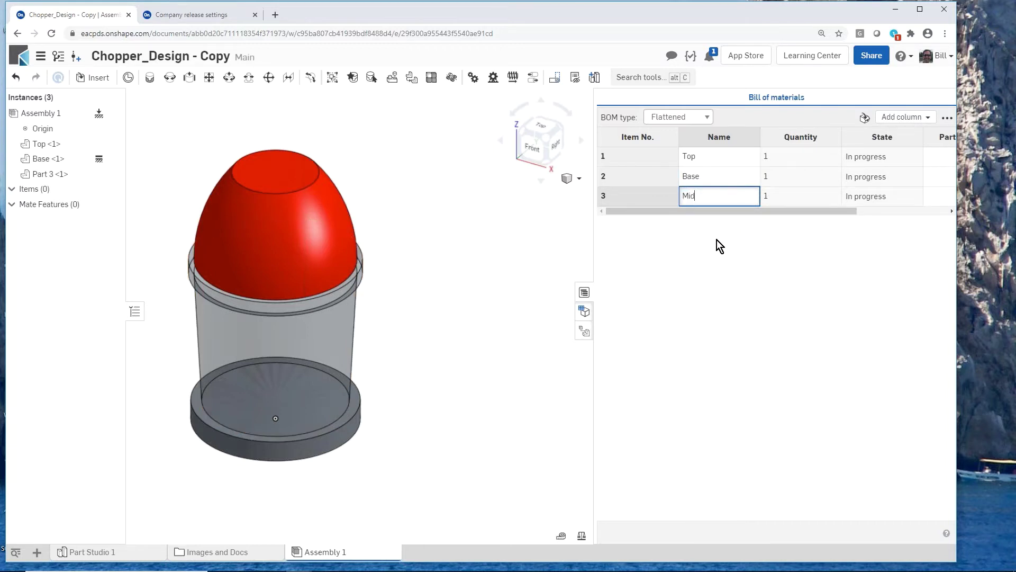
key("Return")
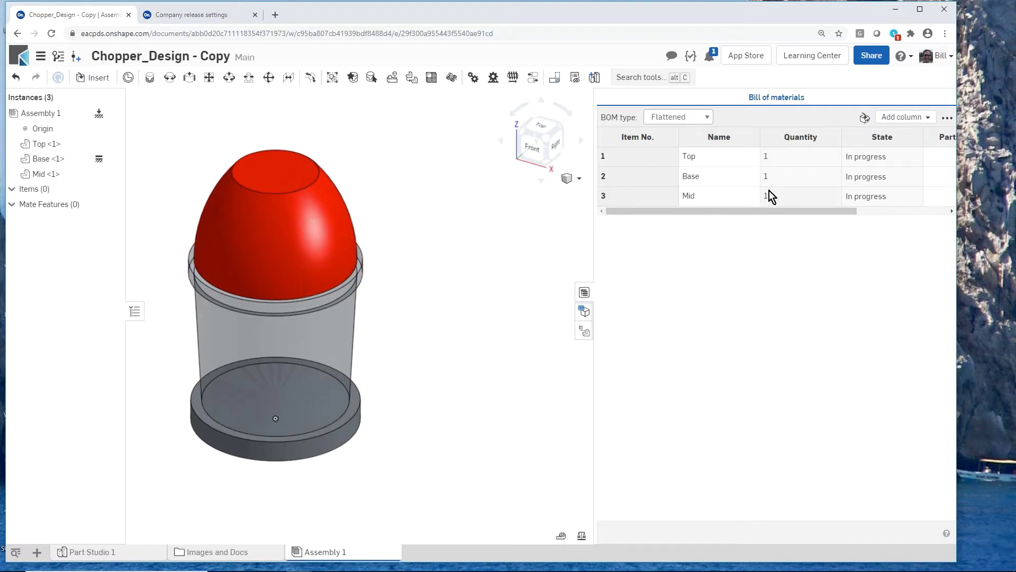
Review the property columns that can be added to the bill of materials, and close the table
left_click(925, 116)
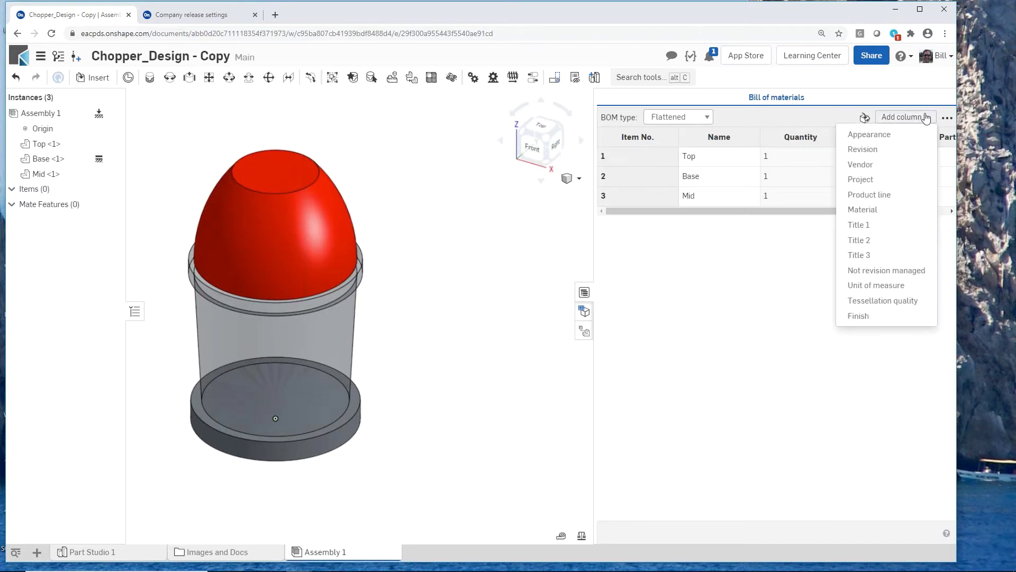
left_click(776, 116)
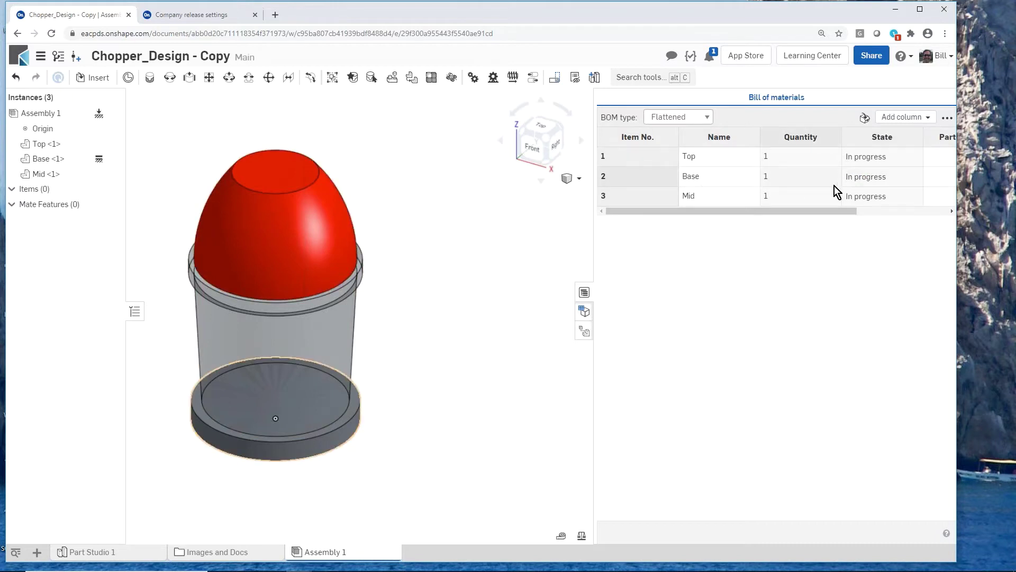
left_click(585, 292)
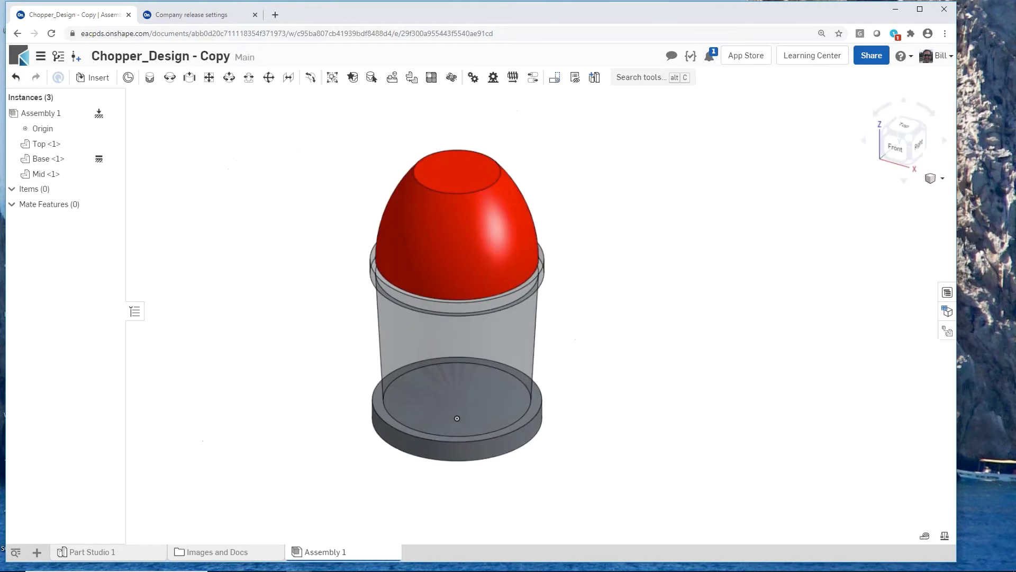
Create a drawing from the C_Format.dwt template with no views, and inspect its title block
left_click(37, 551)
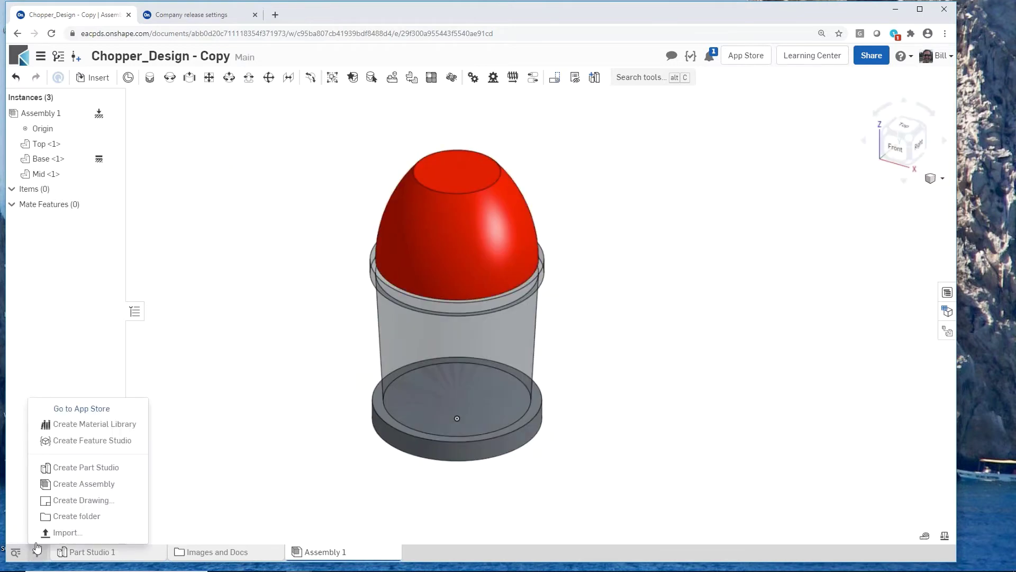
left_click(101, 499)
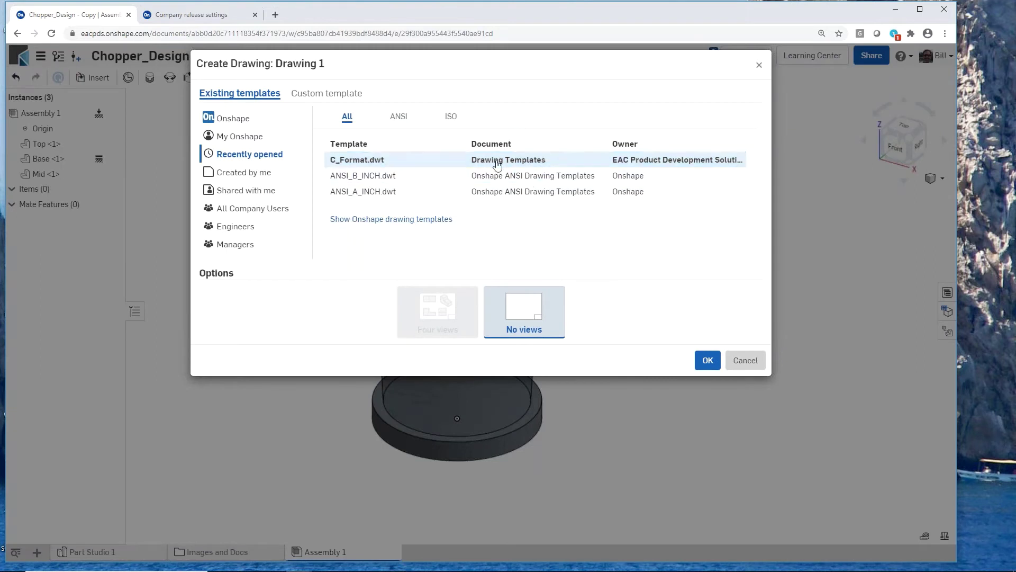
left_click(708, 360)
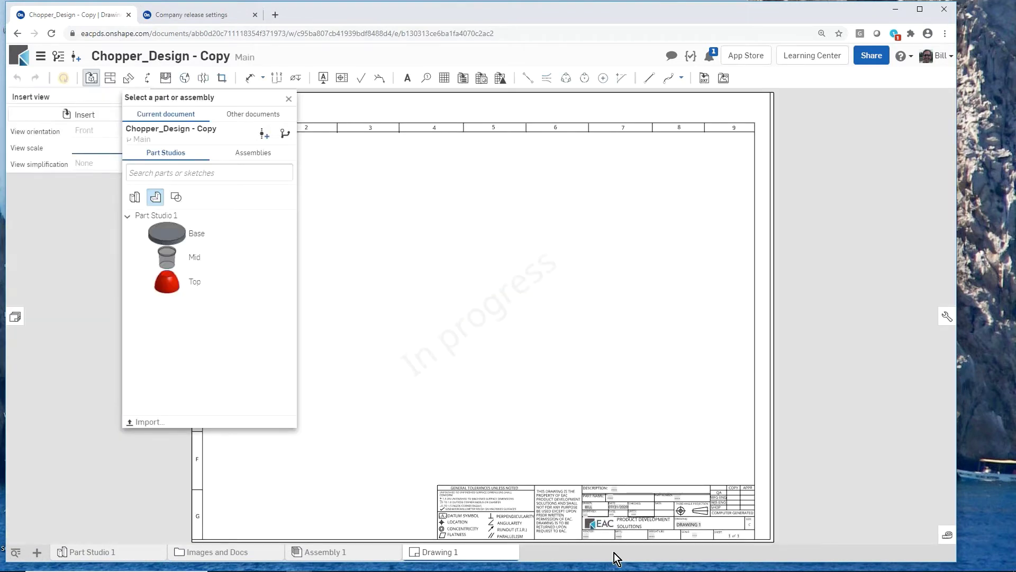
scroll(606, 543, "up", 5)
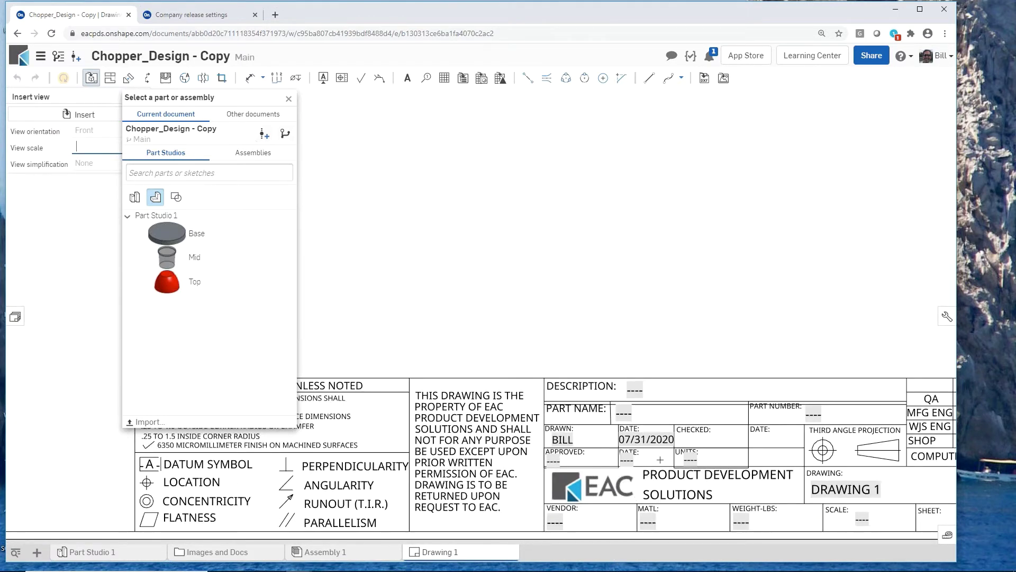
scroll(715, 510, "down", 5)
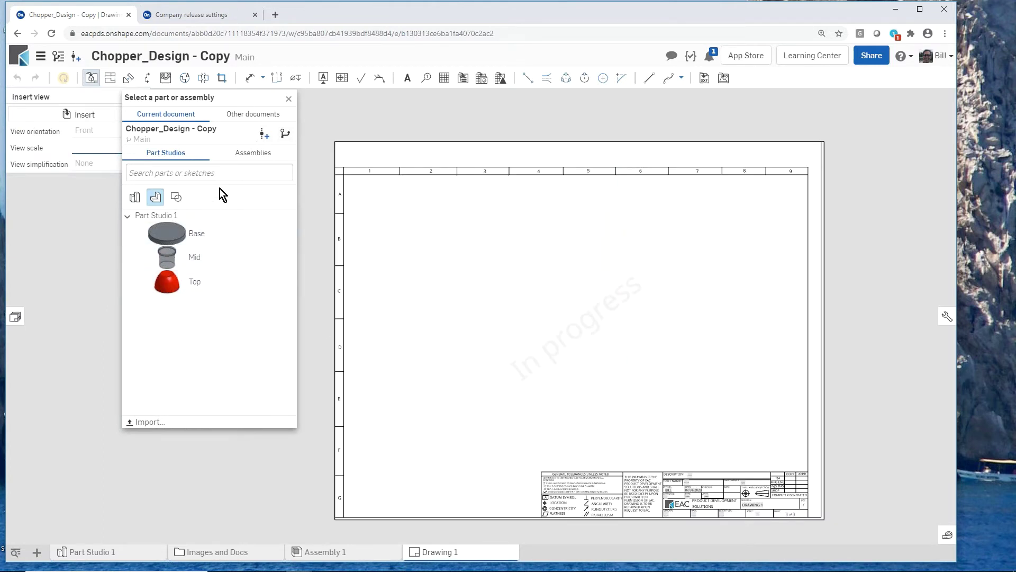
Place a front view of Assembly 1 at 1:2 scale in the lower-left area of the drawing sheet
left_click(252, 152)
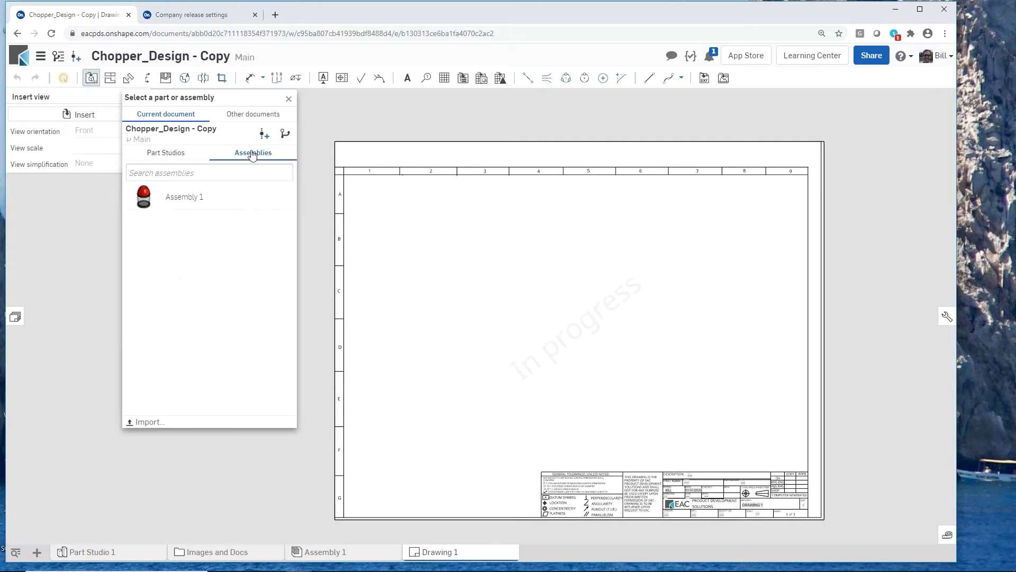
left_click(170, 197)
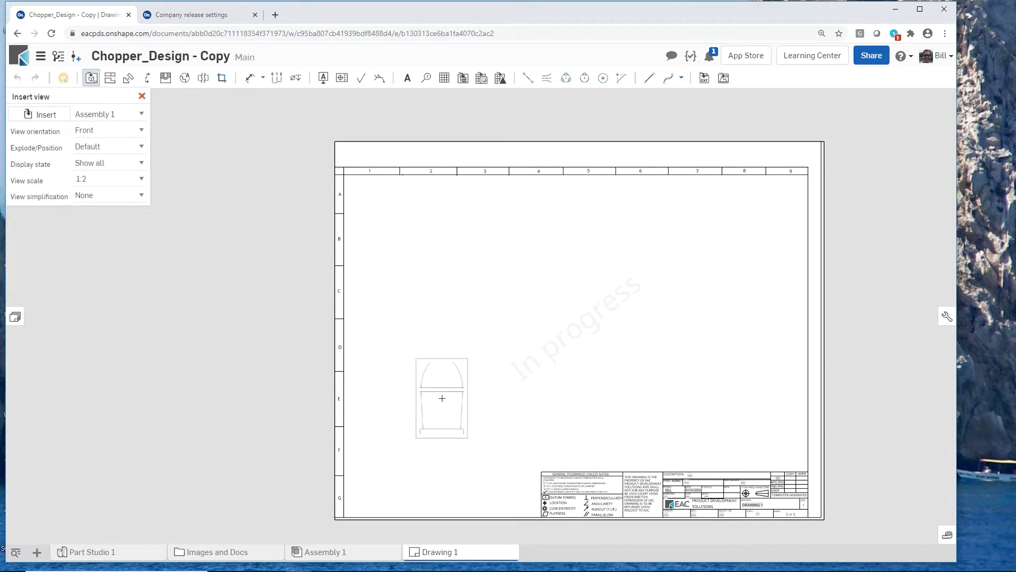
left_click(442, 398)
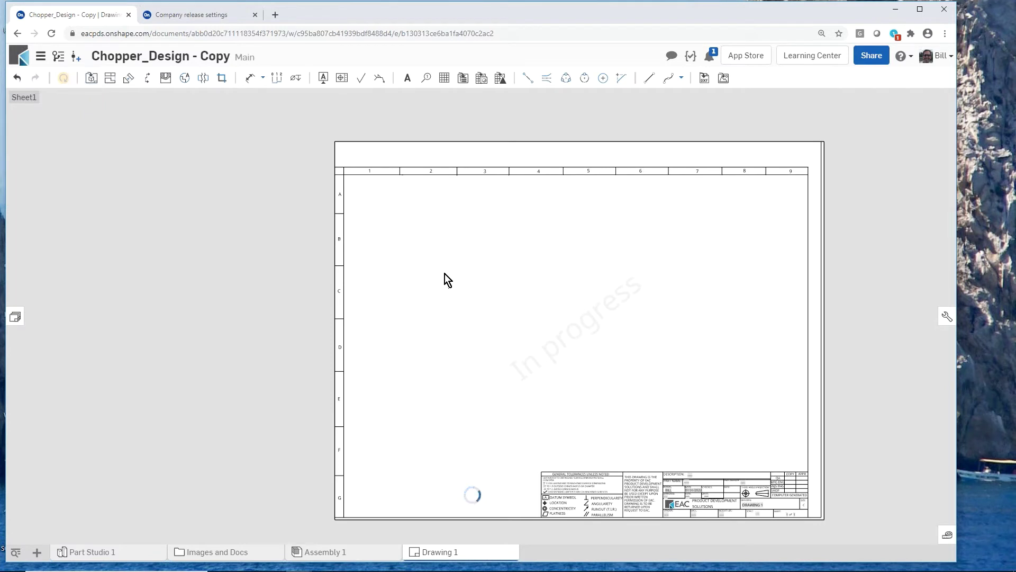
Project a top view above the front view and an isometric view toward the sheet's upper-right area
left_click(493, 292)
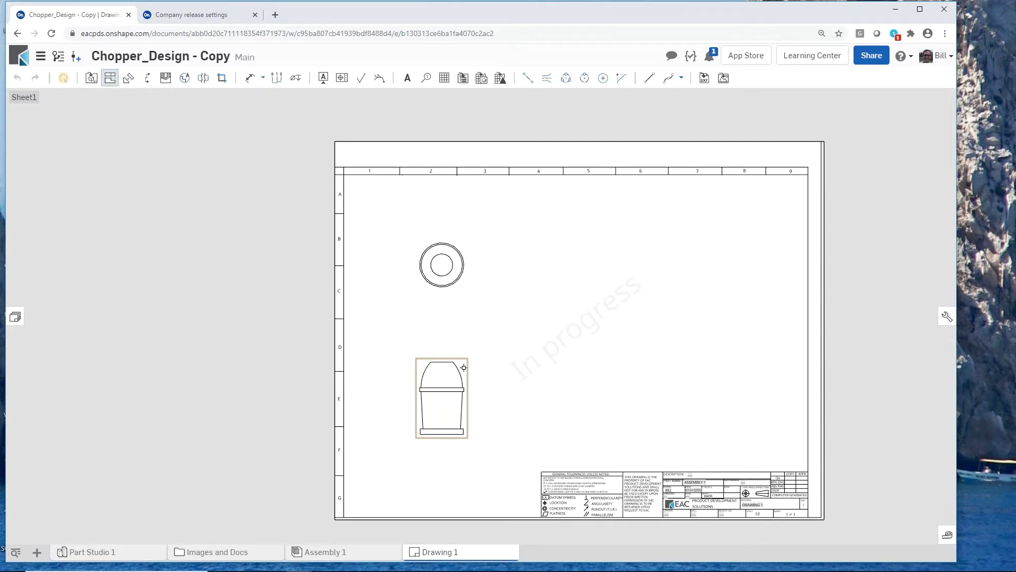
left_click(464, 367)
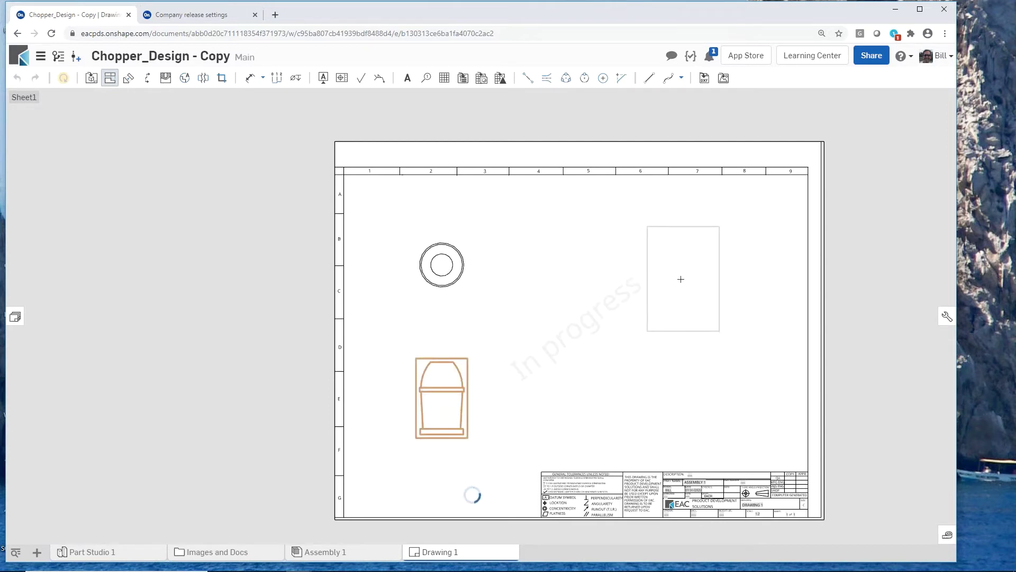
left_click(680, 279)
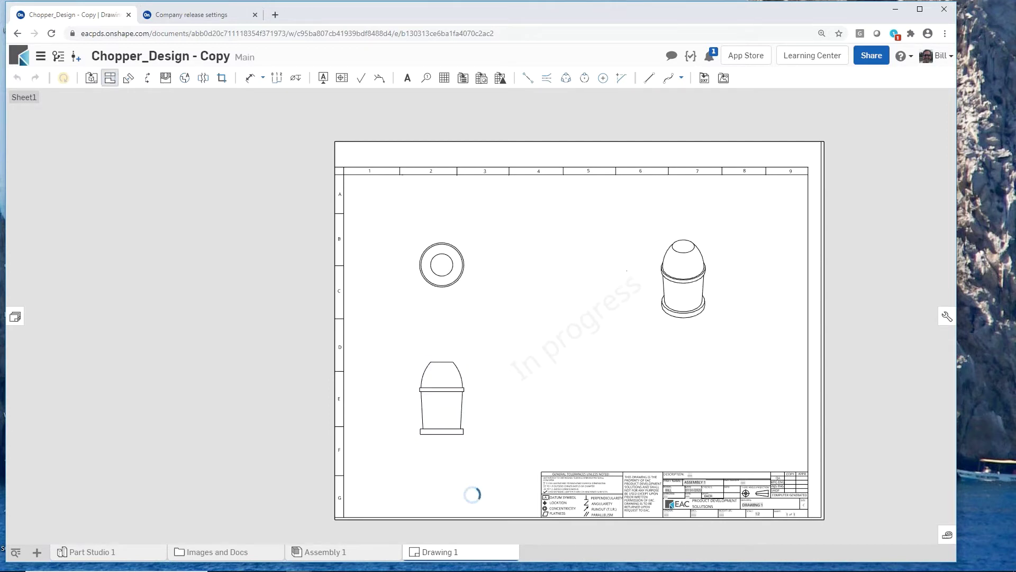
Display the isometric view of the chopper as a shaded view
left_click(668, 248)
right_click(663, 246)
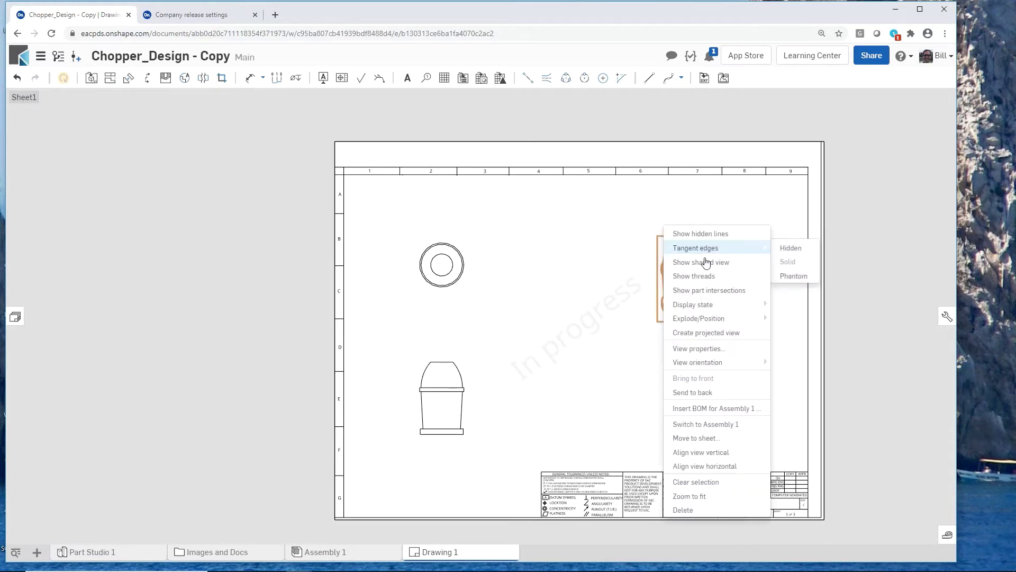
left_click(701, 262)
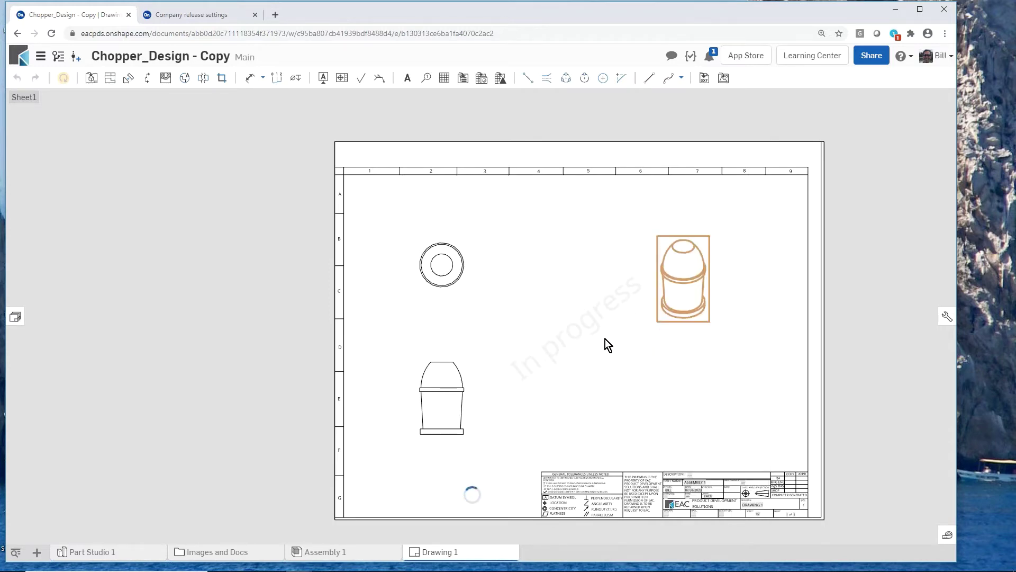
scroll(574, 412, "up", 3)
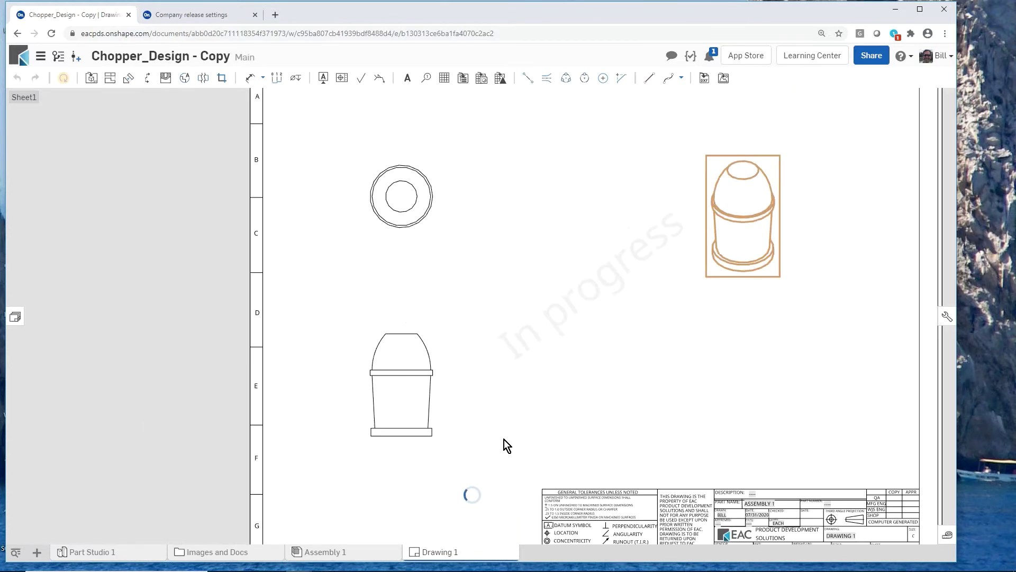
scroll(504, 439, "down", 2)
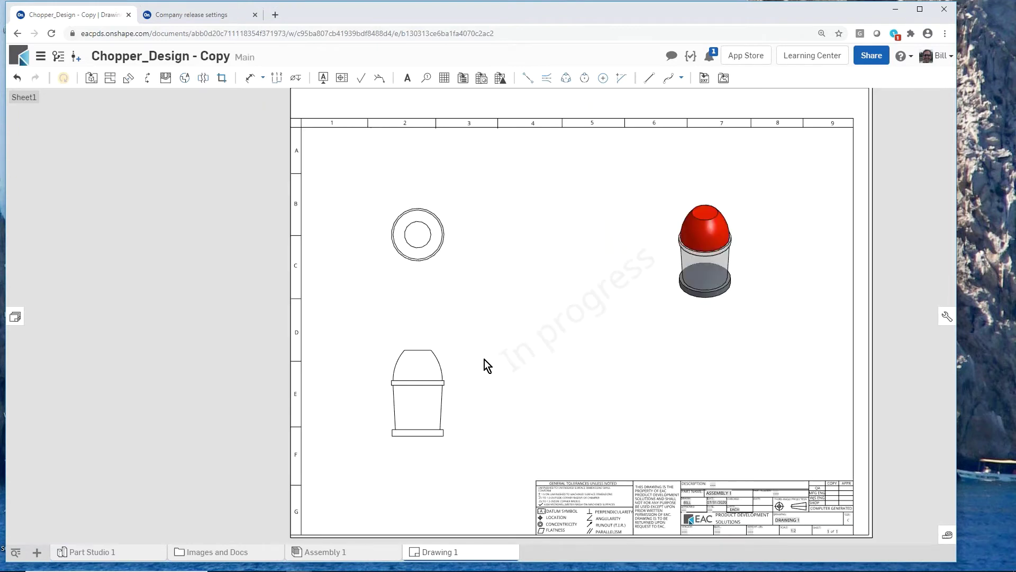
Create a vertical section view through the midpoint of the front view's top edge and place it to the right of that view
key("s")
left_click(507, 428)
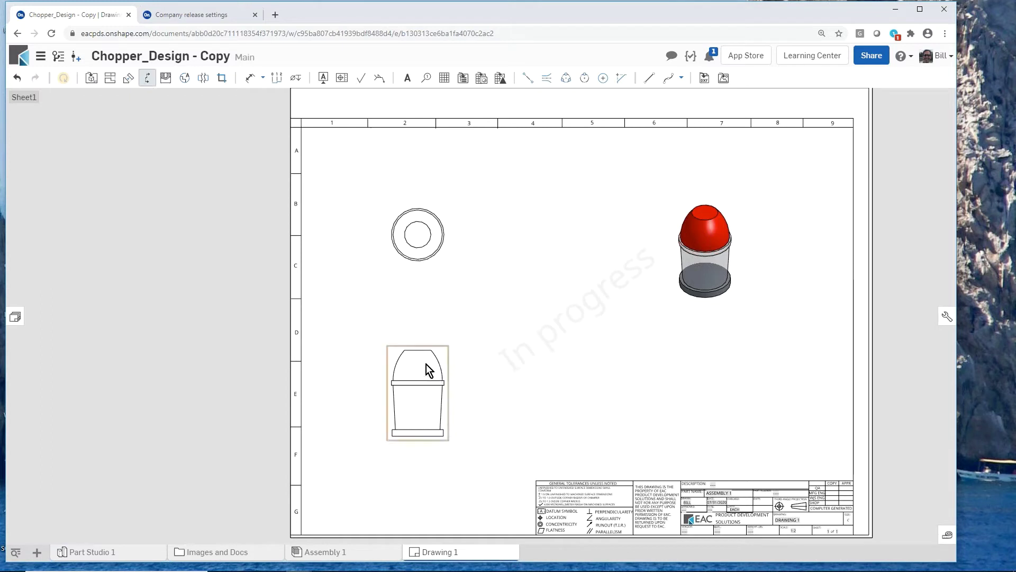
left_click(420, 358)
left_click(418, 350)
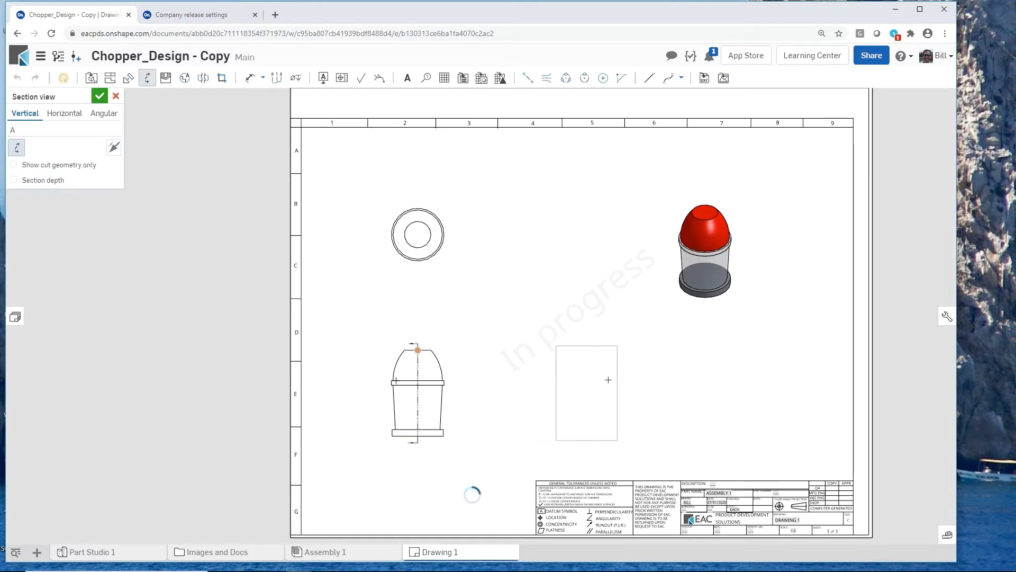
left_click(608, 382)
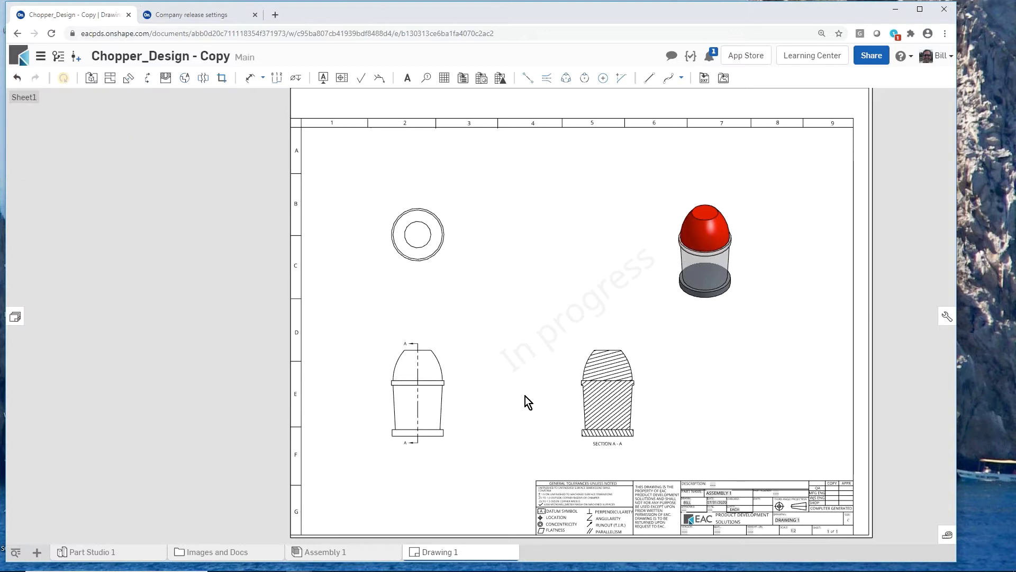
Dimension the height in the front view from the base's bottom edge to the collar's top edge
scroll(430, 455, "up", 3)
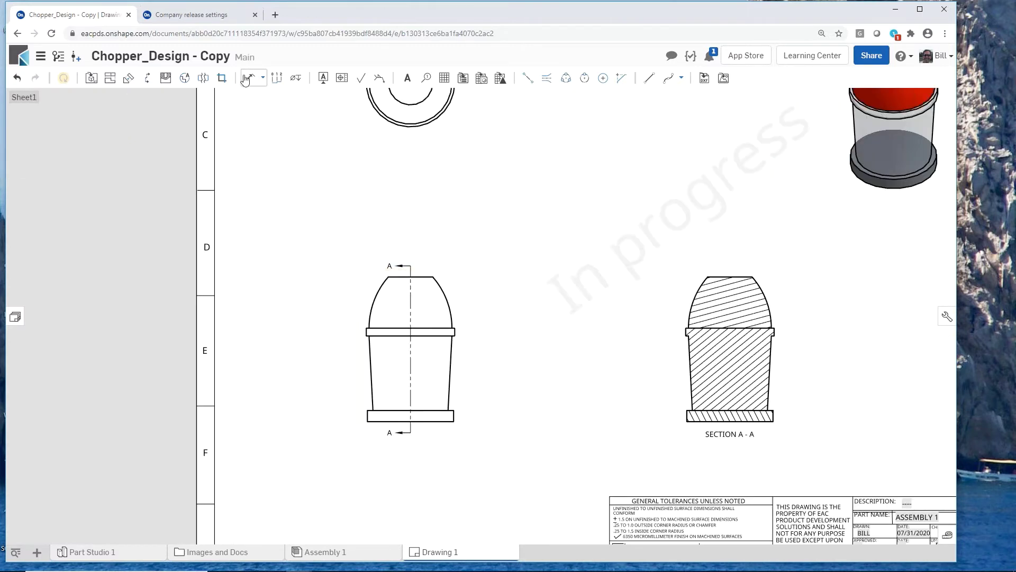
left_click(250, 81)
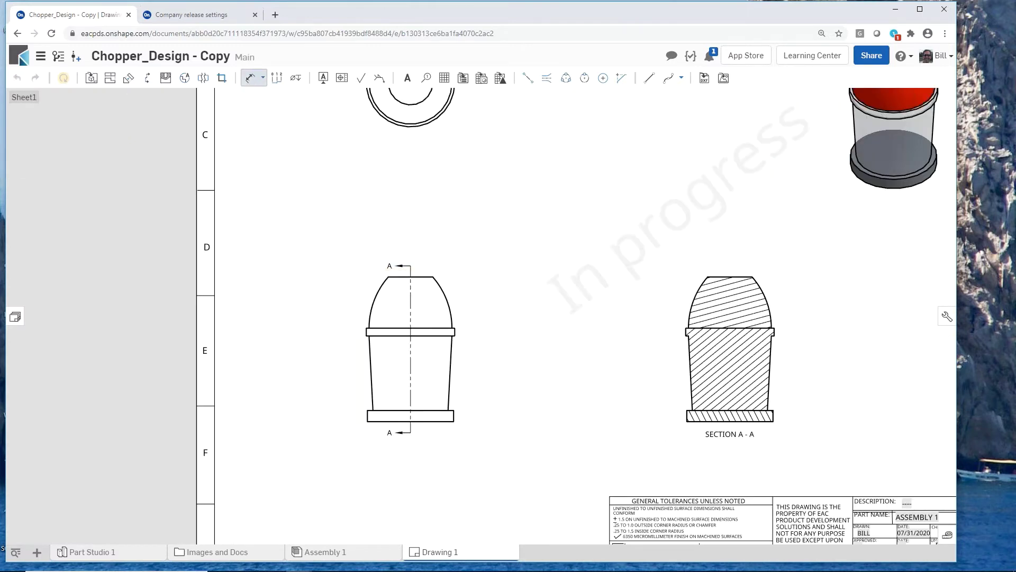
left_click(439, 421)
left_click(442, 329)
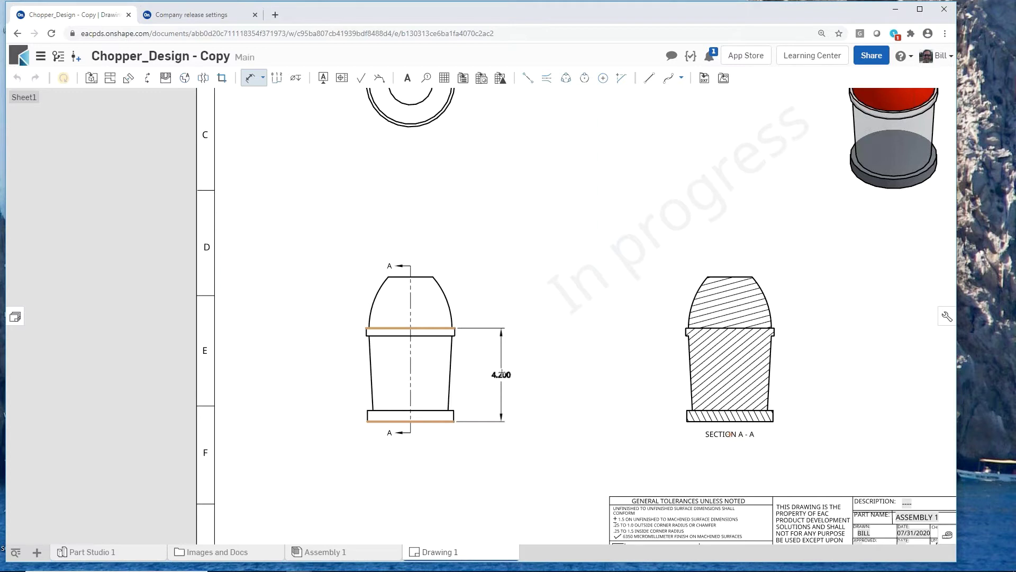
left_click(501, 374)
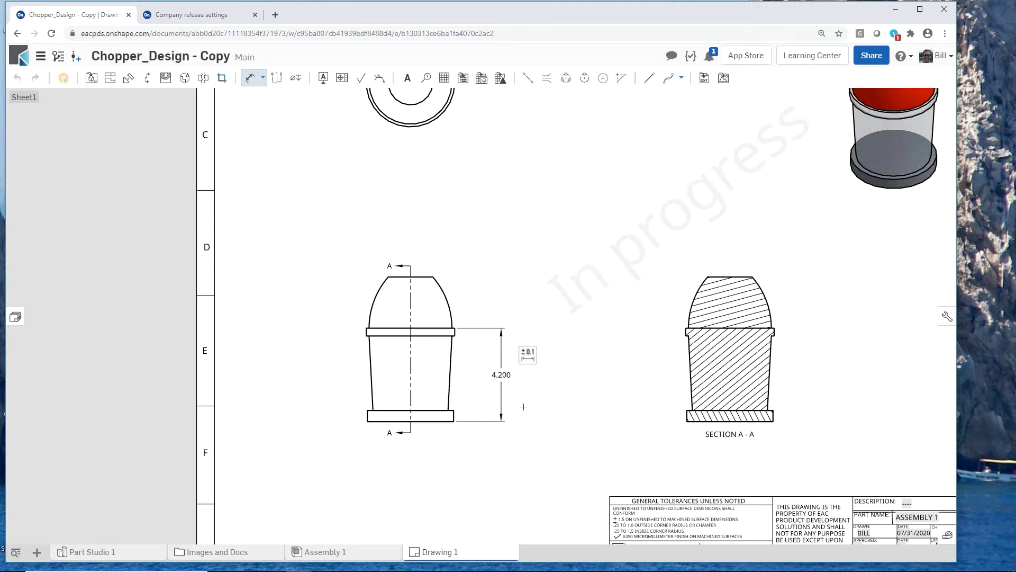
Examine the decimal precision choices for the front view's height dimension
left_click(530, 356)
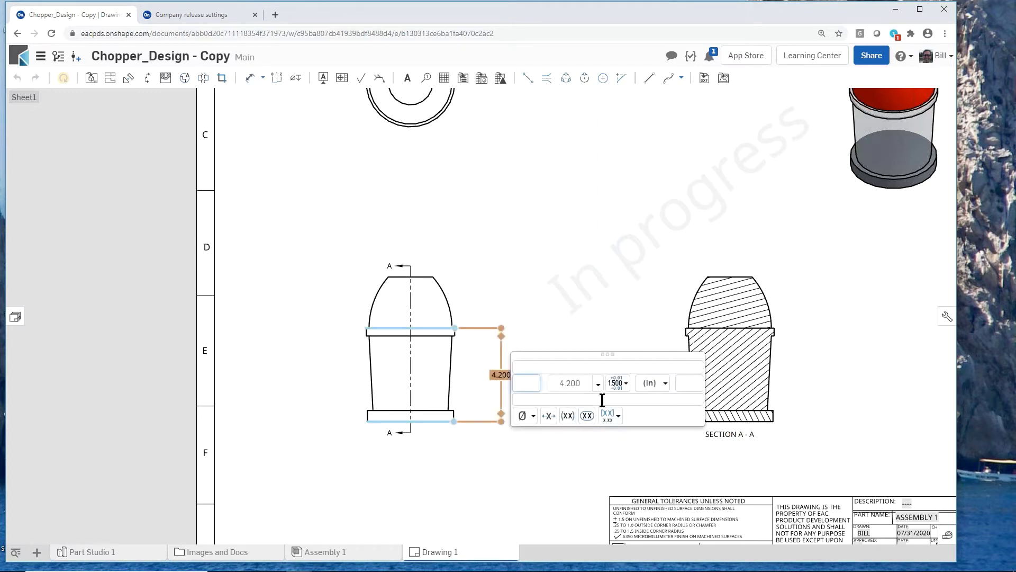
left_click(598, 384)
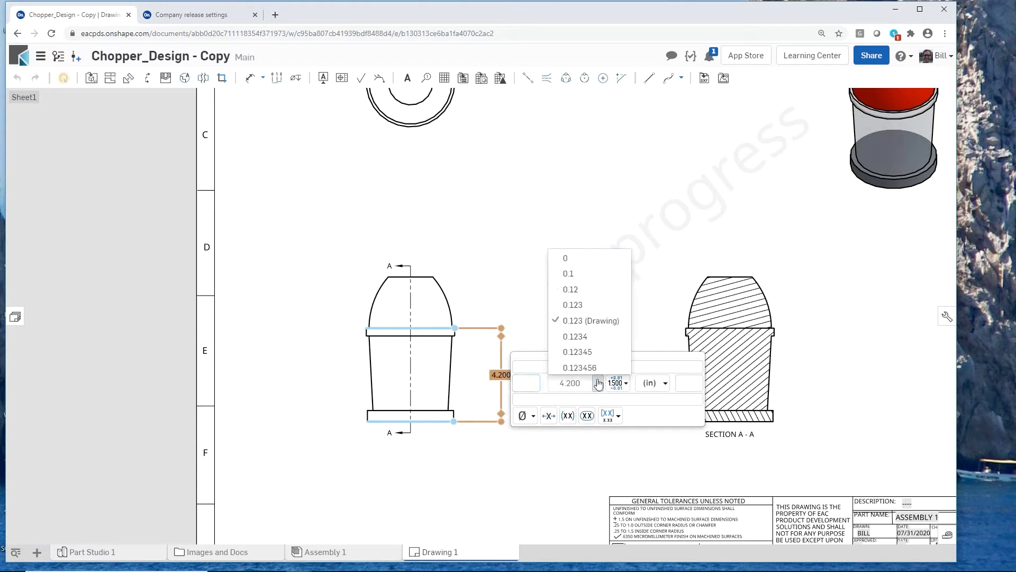
left_click(633, 327)
left_click(624, 389)
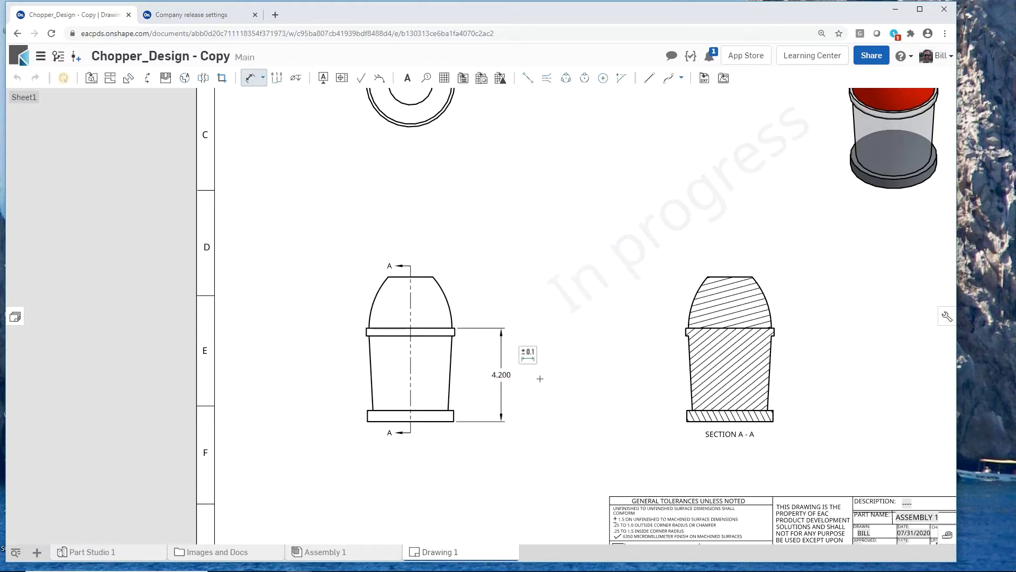
Add a symmetrical tolerance of ±.050 to the front view's height dimension
left_click(530, 356)
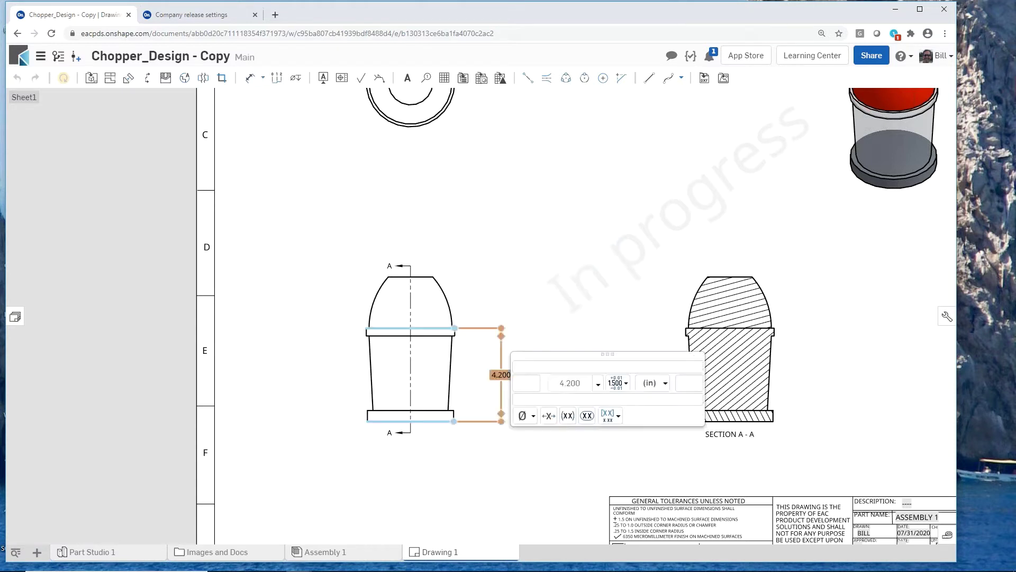
left_click(626, 383)
left_click(637, 322)
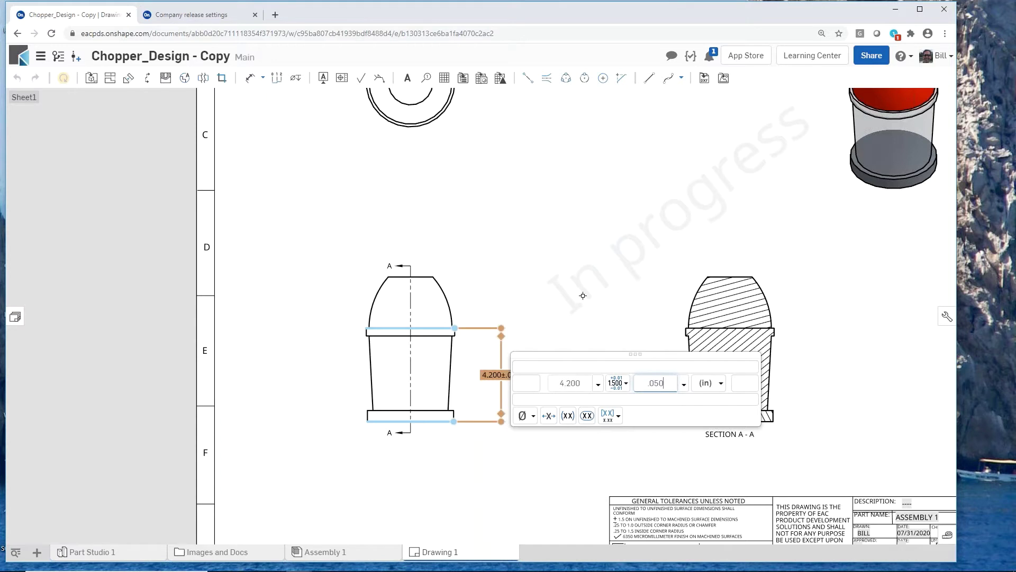
left_click(579, 265)
scroll(486, 403, "up", 2)
scroll(487, 402, "up", 2)
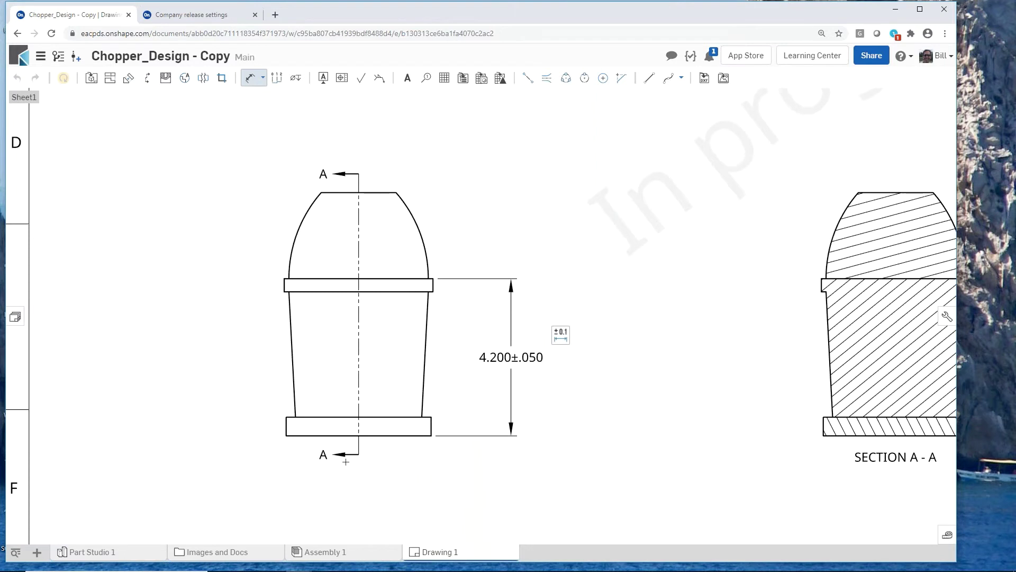
scroll(346, 461, "down", 2)
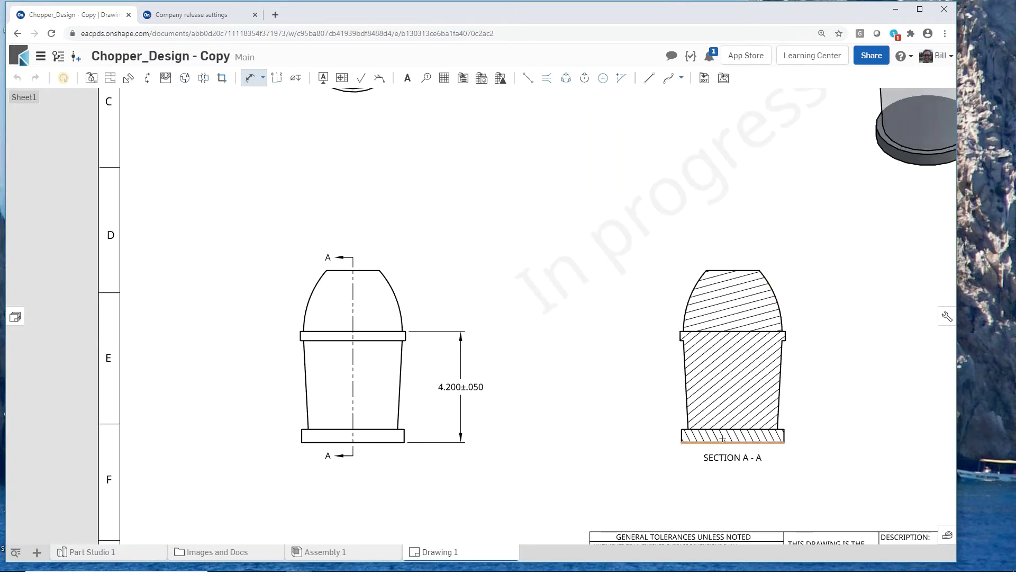
scroll(477, 410, "down", 2)
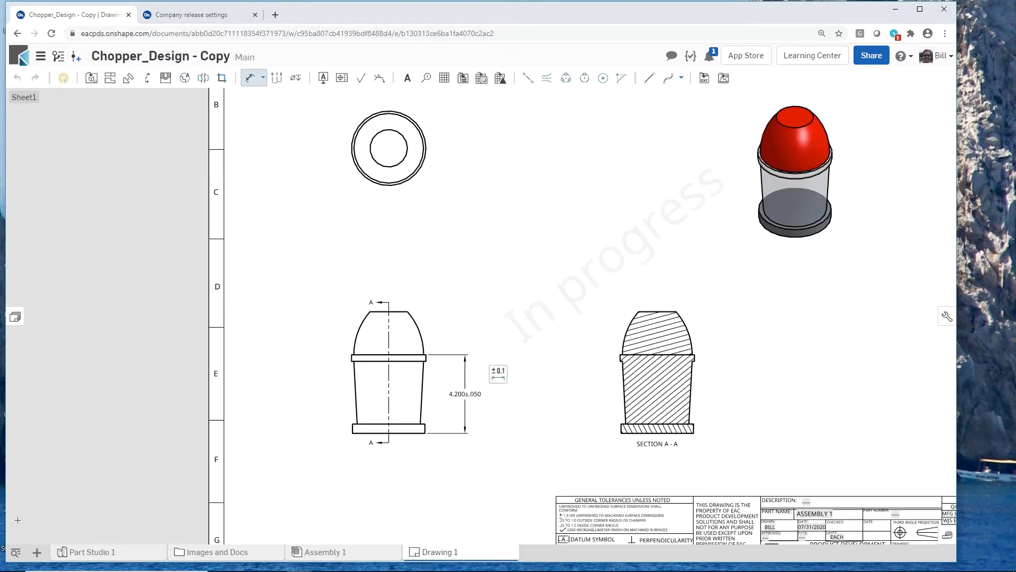
Return to Part Studio 1 and view the three-part chopper model
left_click(81, 553)
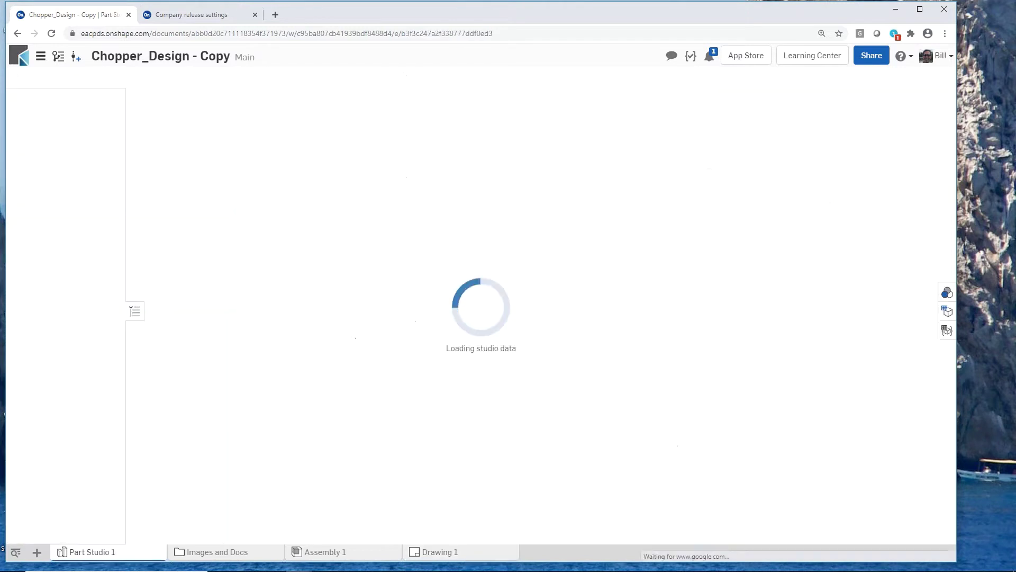
scroll(503, 449, "down", 2)
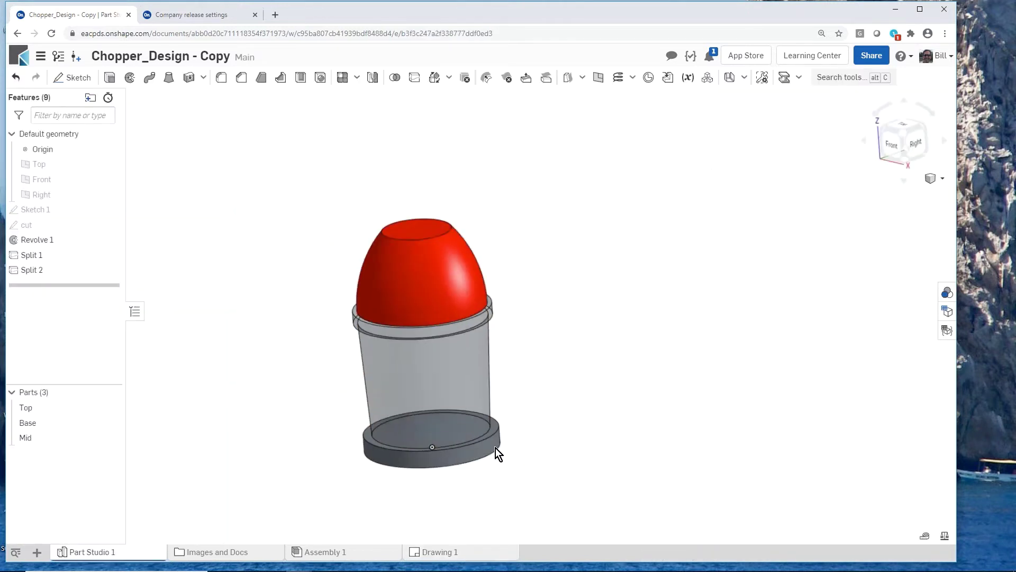
scroll(375, 446, "up", 3)
scroll(329, 406, "down", 2)
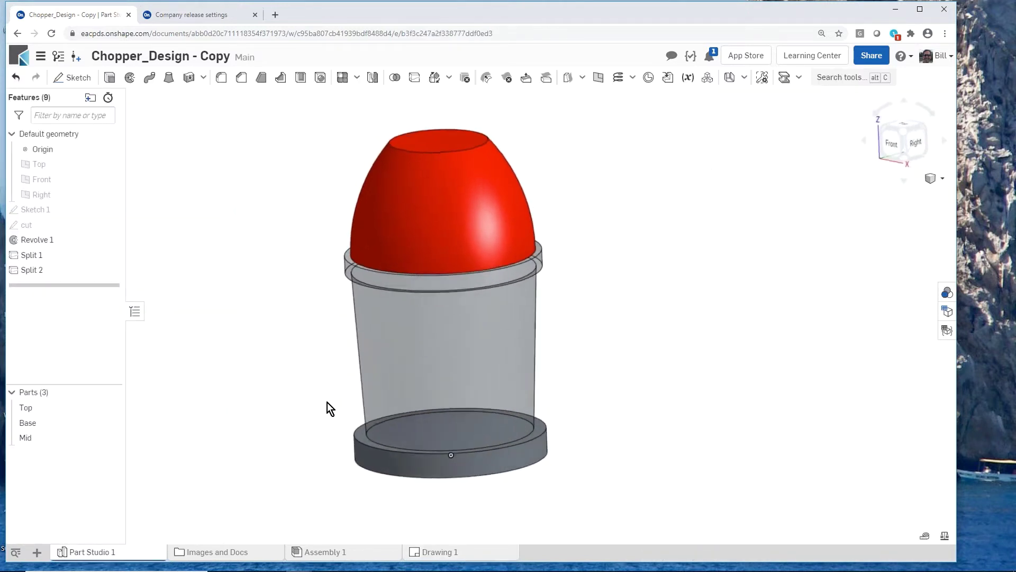
scroll(287, 444, "down", 1)
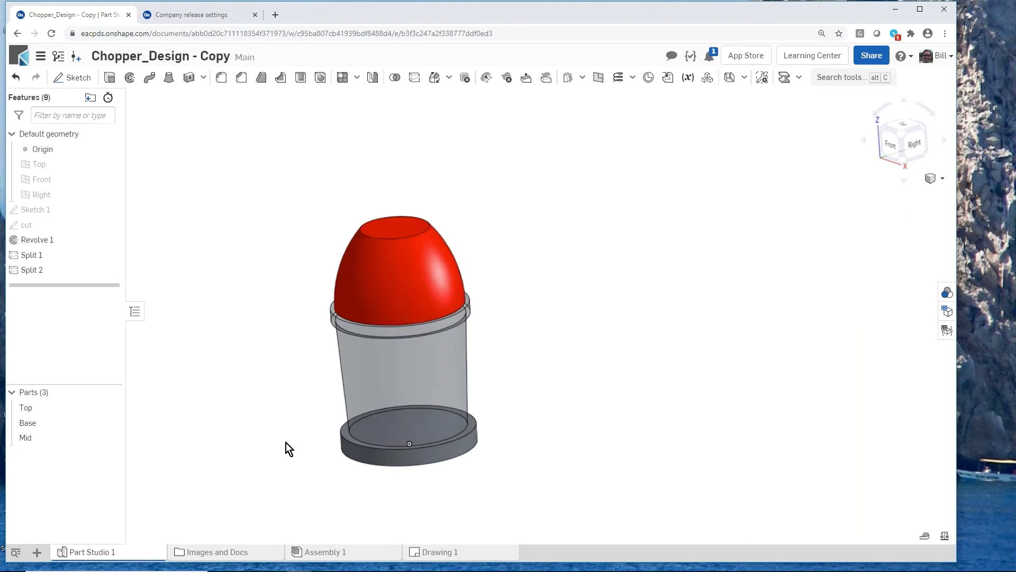
scroll(294, 437, "up", 1)
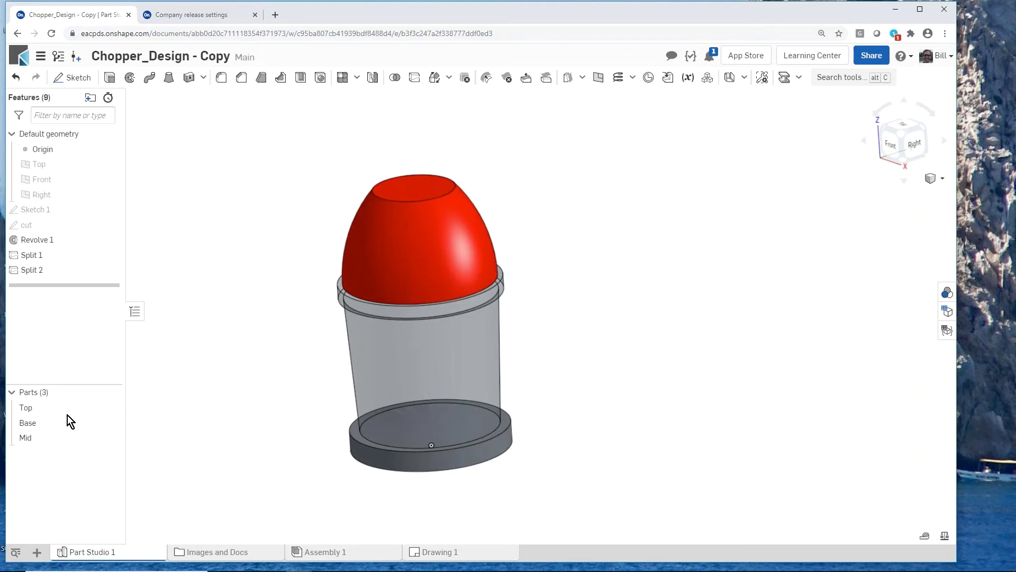
Write a comment on the Top part reading "help with this?" and mention the colleague
right_click(25, 414)
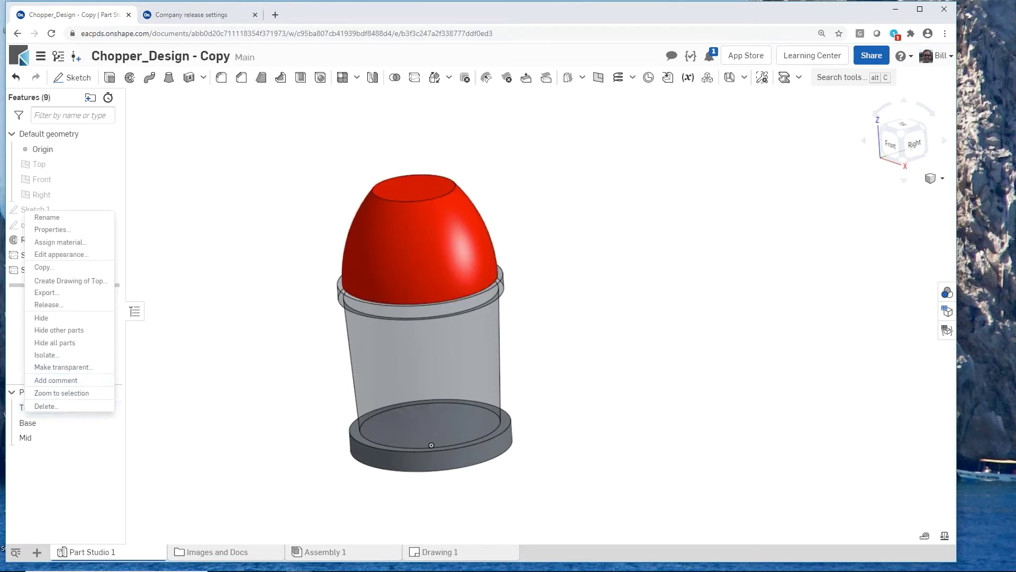
left_click(56, 380)
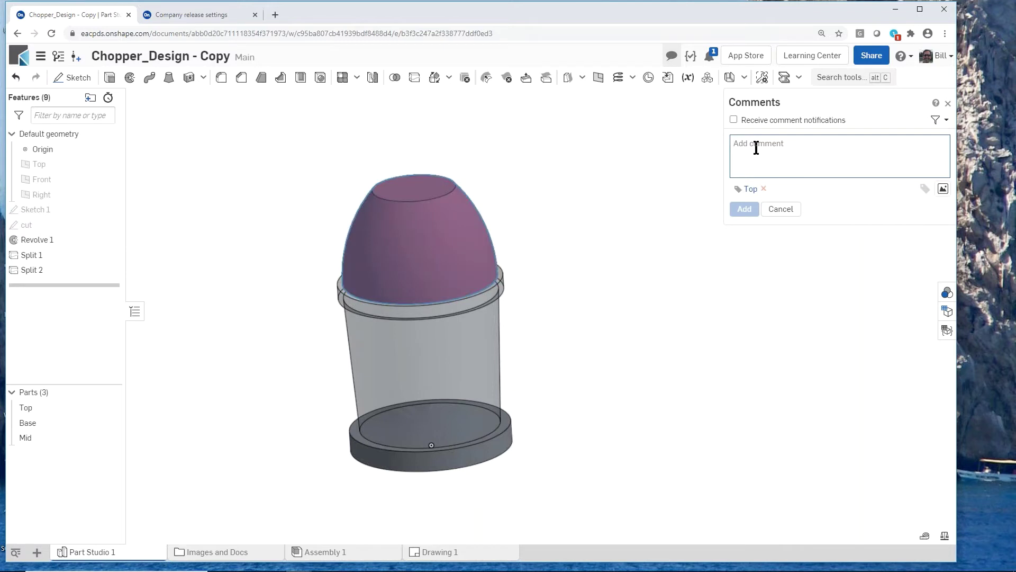
type("help ")
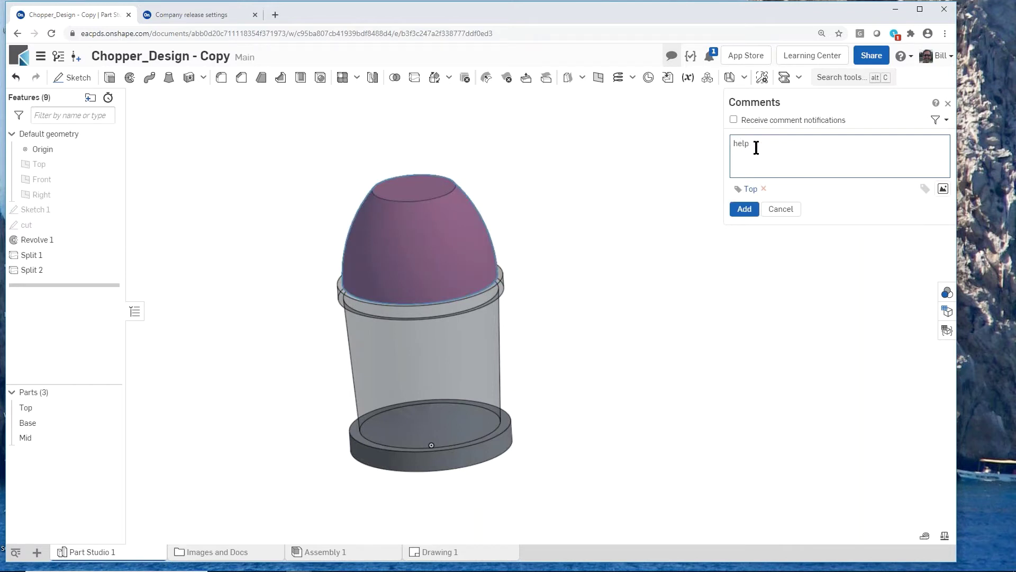
type("with this? @n")
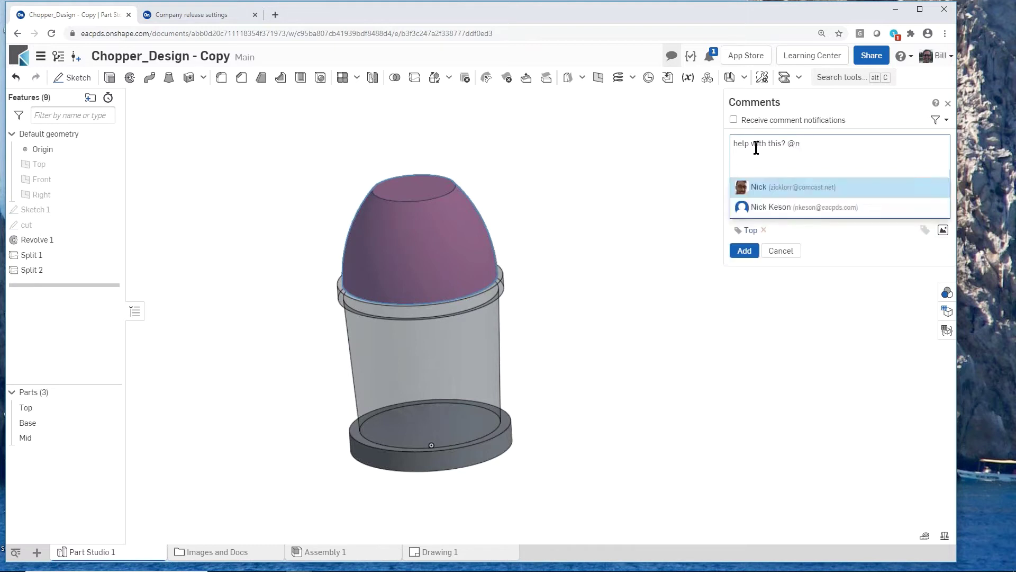
left_click(773, 194)
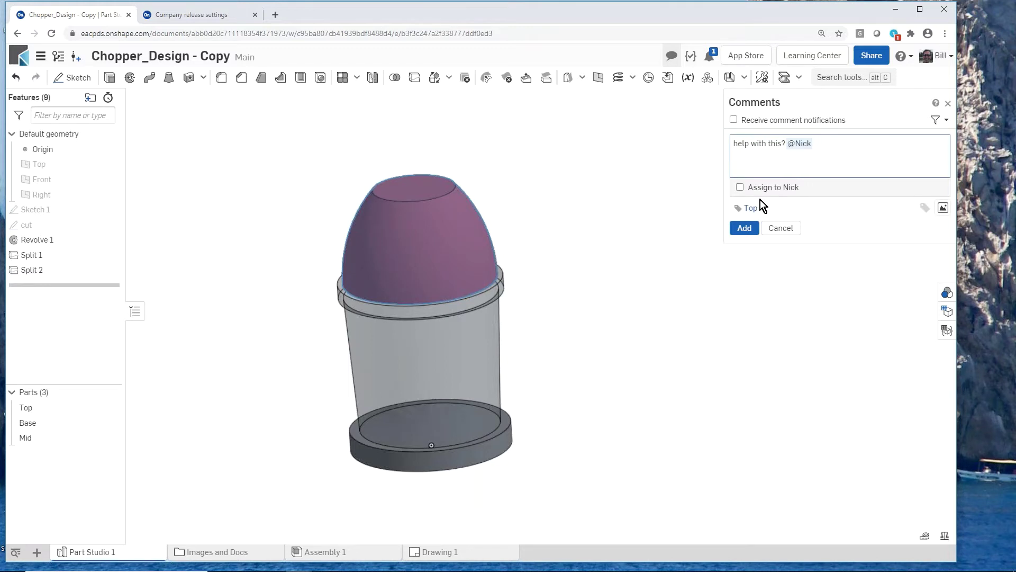
Assign the comment to the mentioned colleague as a task and share the document with them
left_click(739, 187)
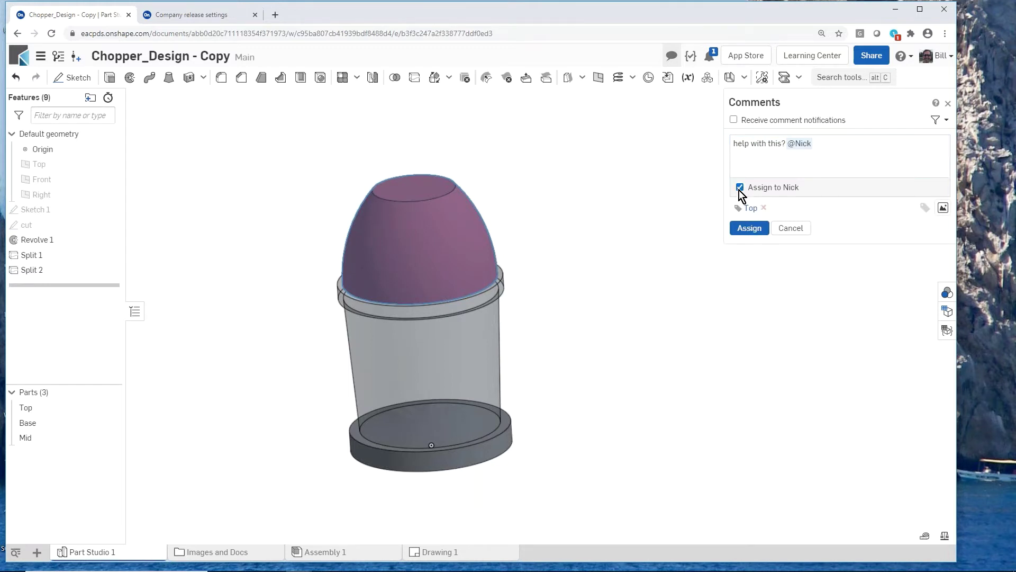
left_click(743, 230)
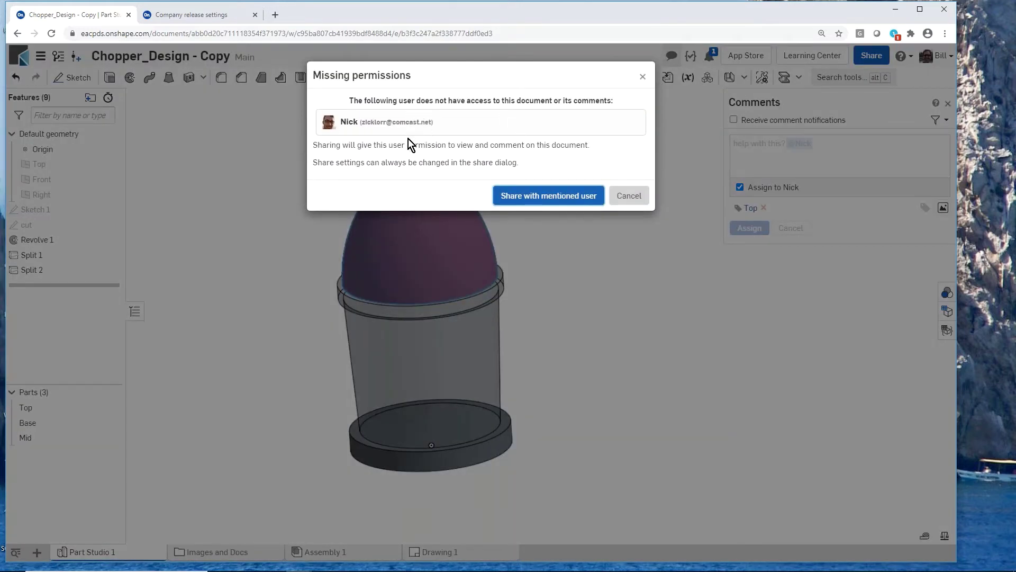
left_click(532, 194)
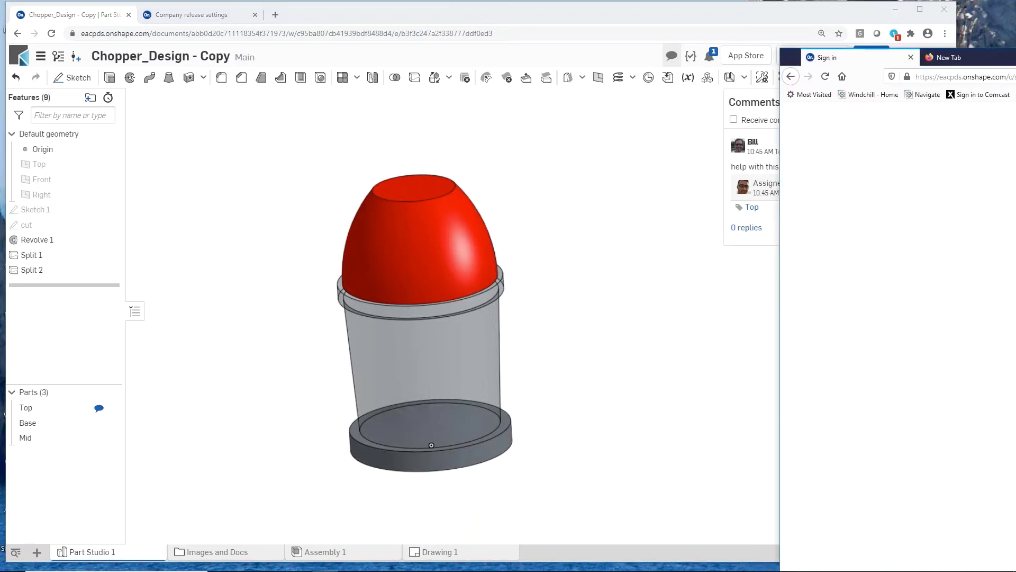
Switch to the colleague's Firefox session and open the Chopper_Design - Copy document from the "help with this?" action item
left_click_drag(1015, 42, 802, 15)
key("Return")
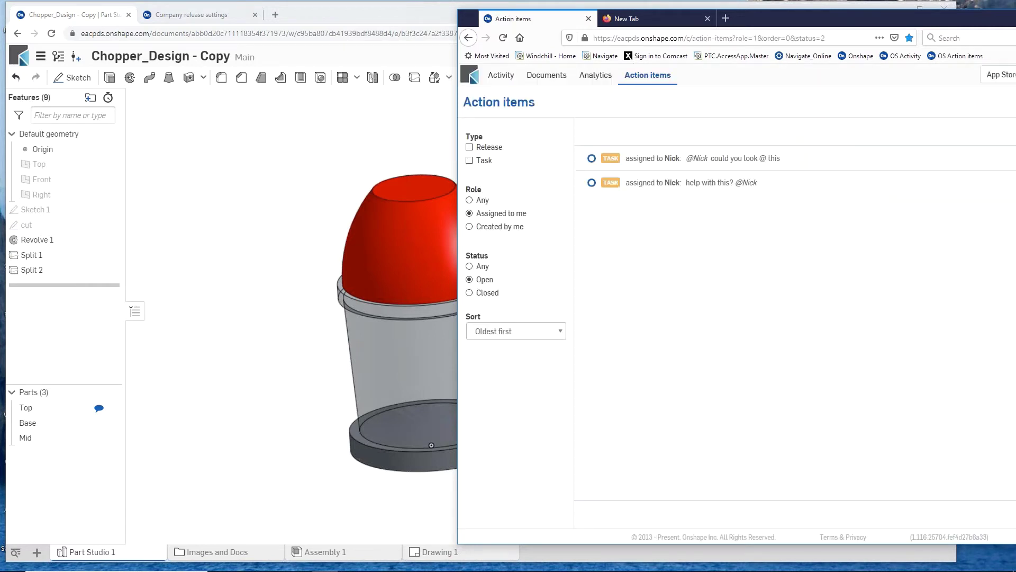
left_click(640, 189)
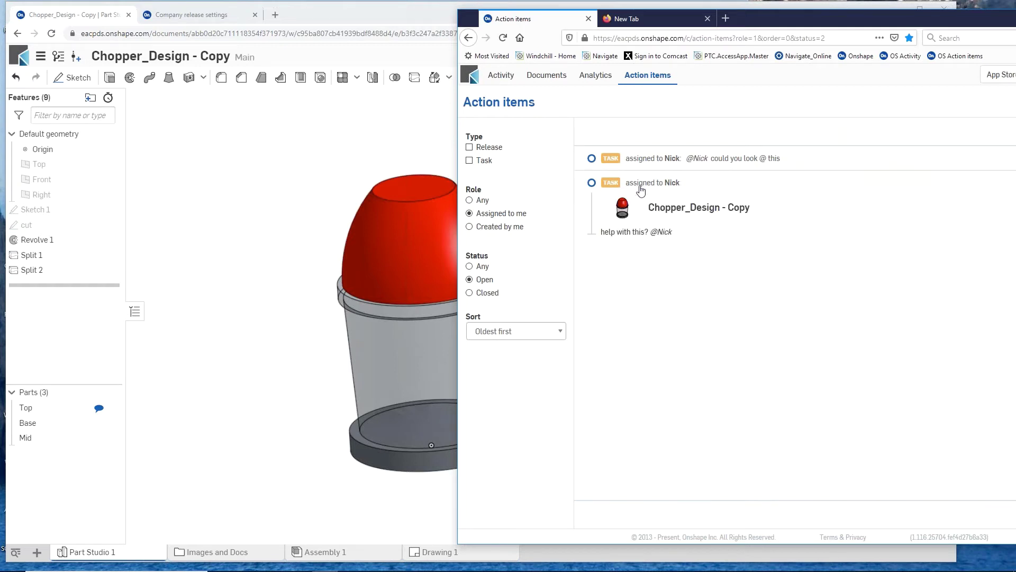
left_click(674, 208)
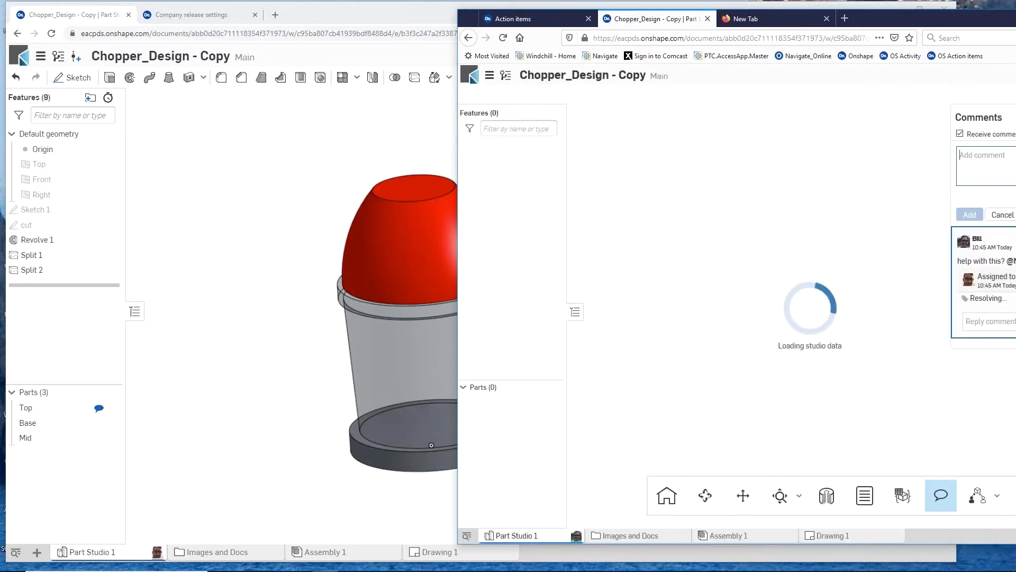
Examine the commented Top part and the whole chopper model in the colleague's view-only document
left_click_drag(900, 17, 818, 23)
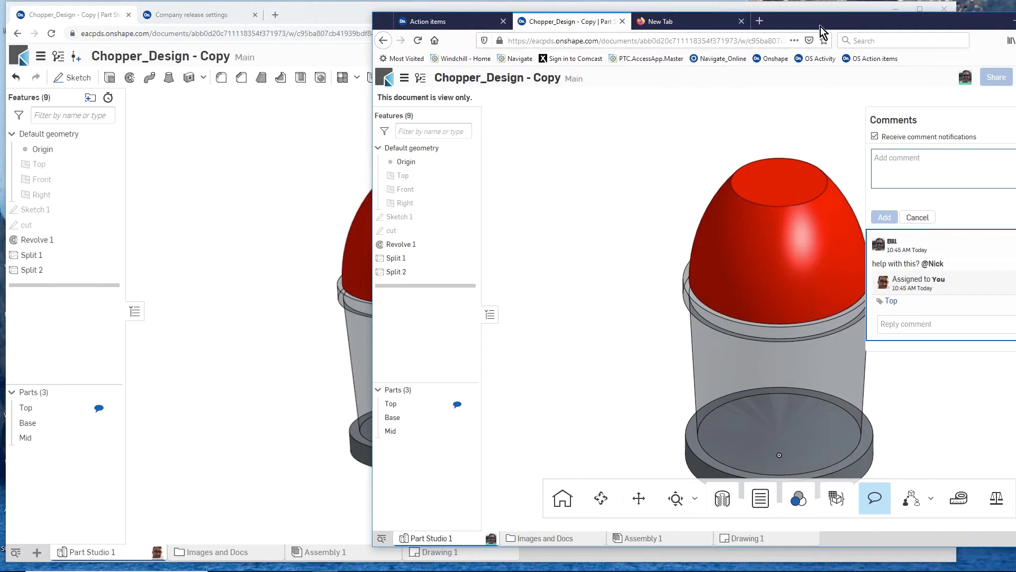
left_click_drag(820, 23, 837, 18)
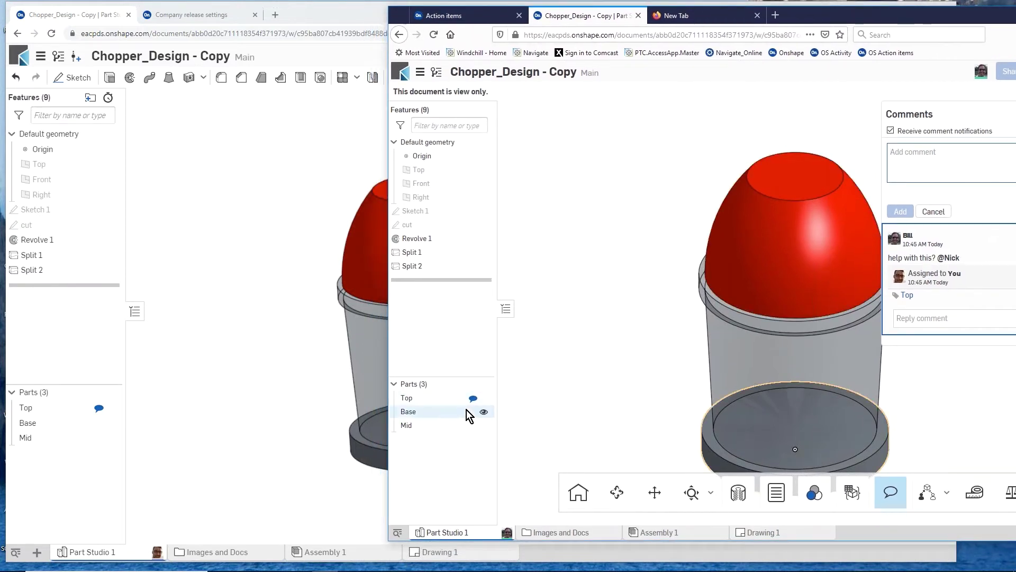
left_click(457, 401)
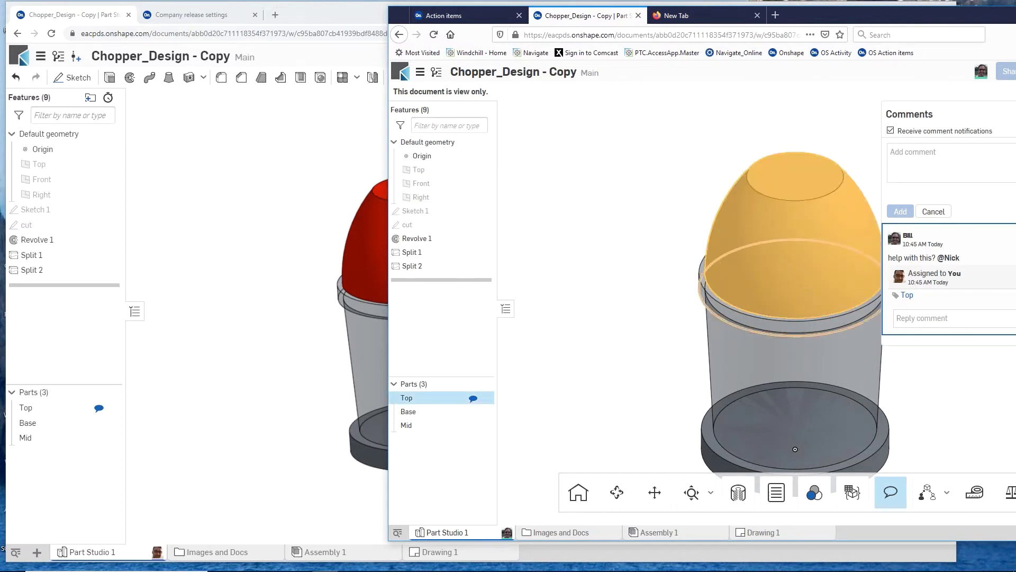
key("Escape")
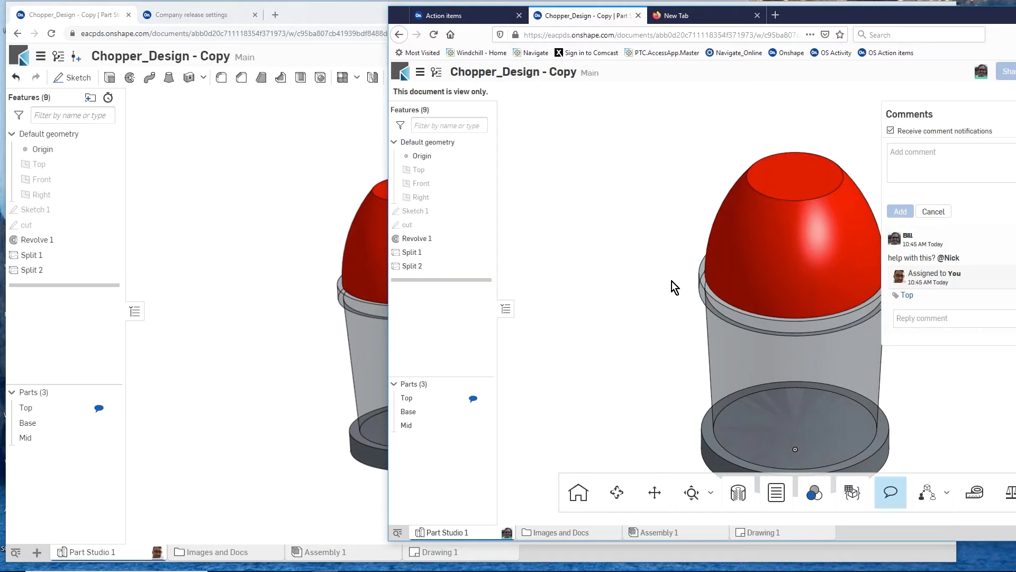
key("f")
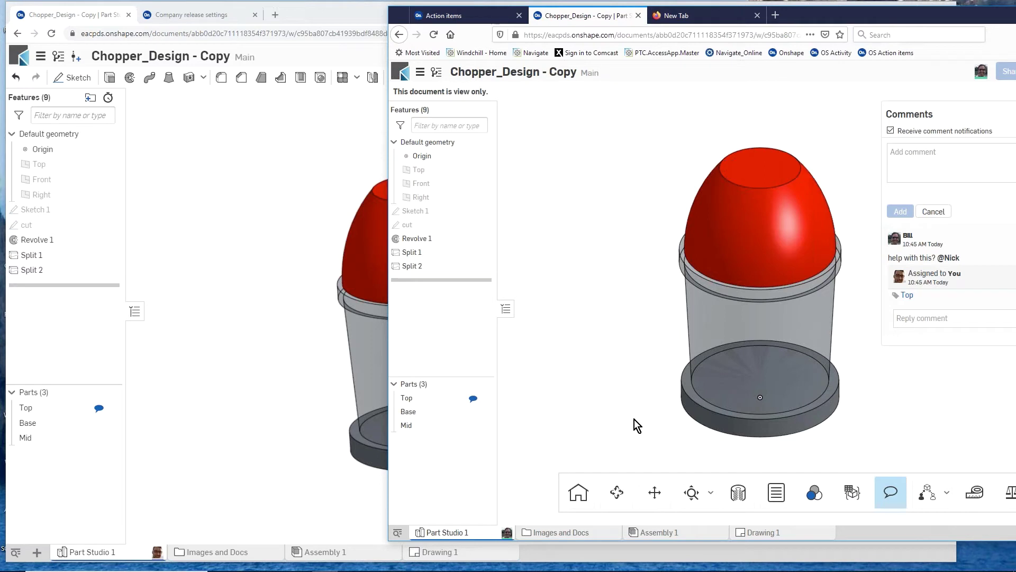
Reply to the assigned comment with "I need rights"
left_click(342, 289)
left_click(941, 318)
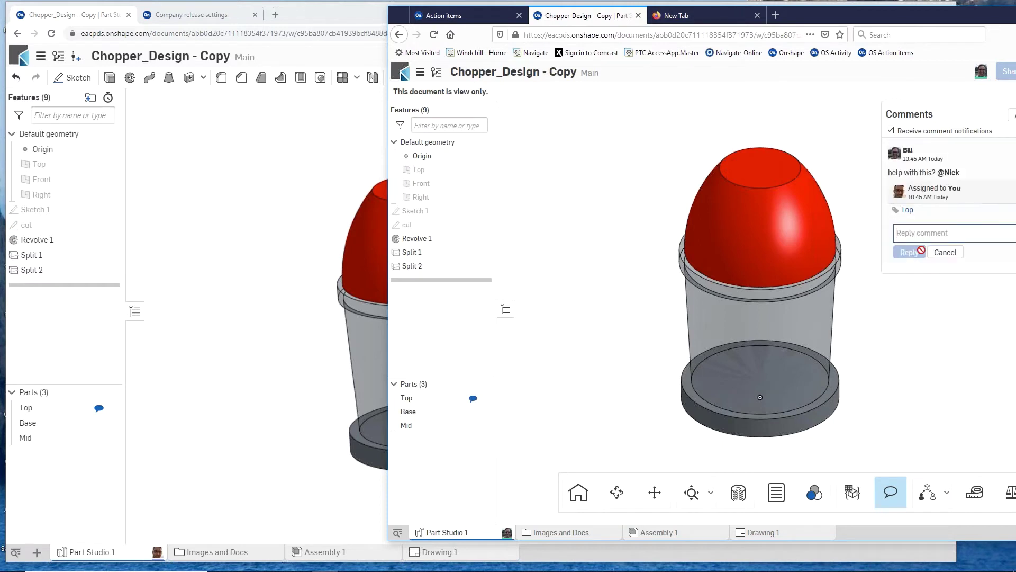
type("I")
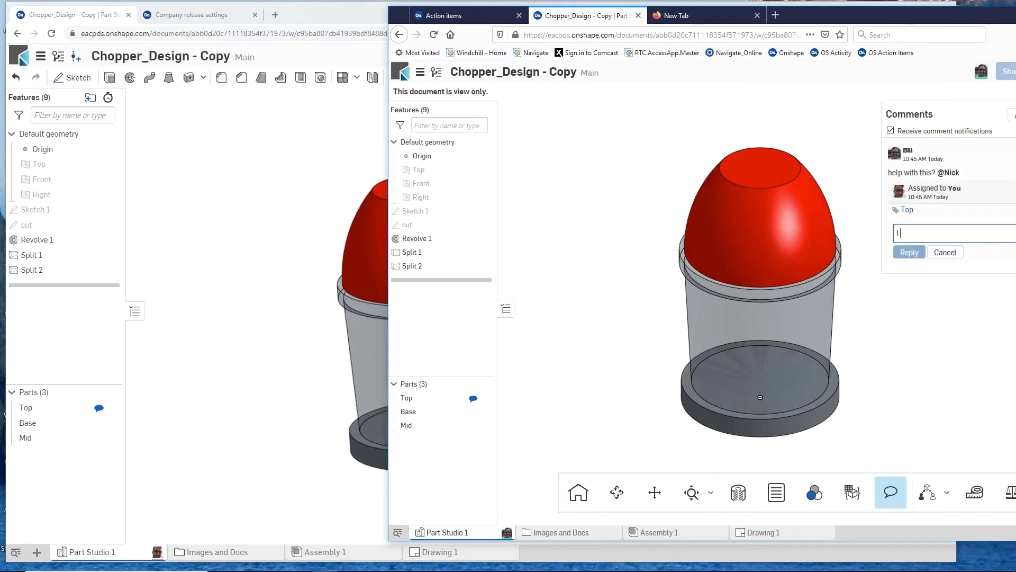
type(" need rights")
left_click(903, 252)
Switch back to the owner's Chrome window and review the change history of the Main workspace
left_click(300, 152)
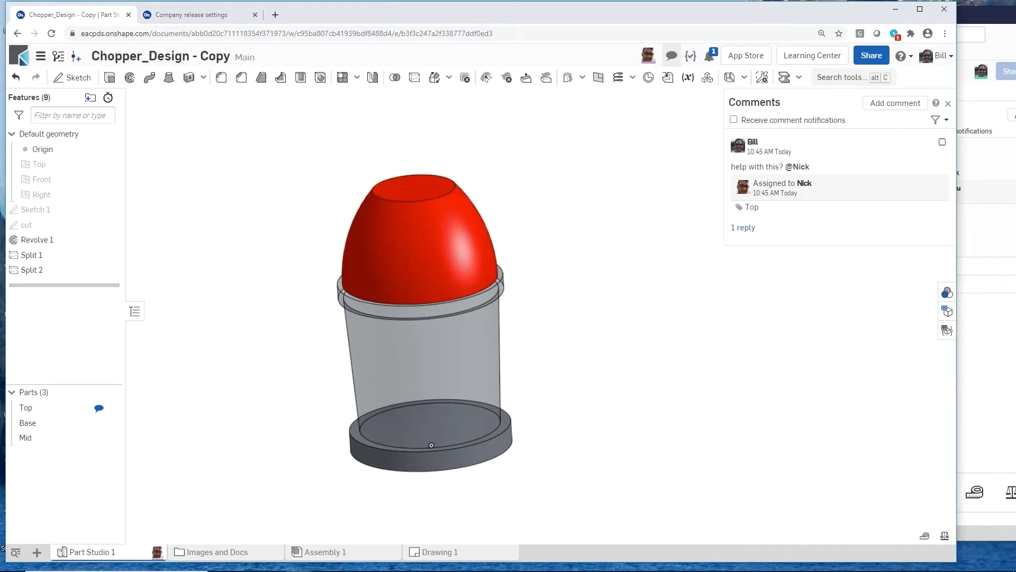
left_click(59, 57)
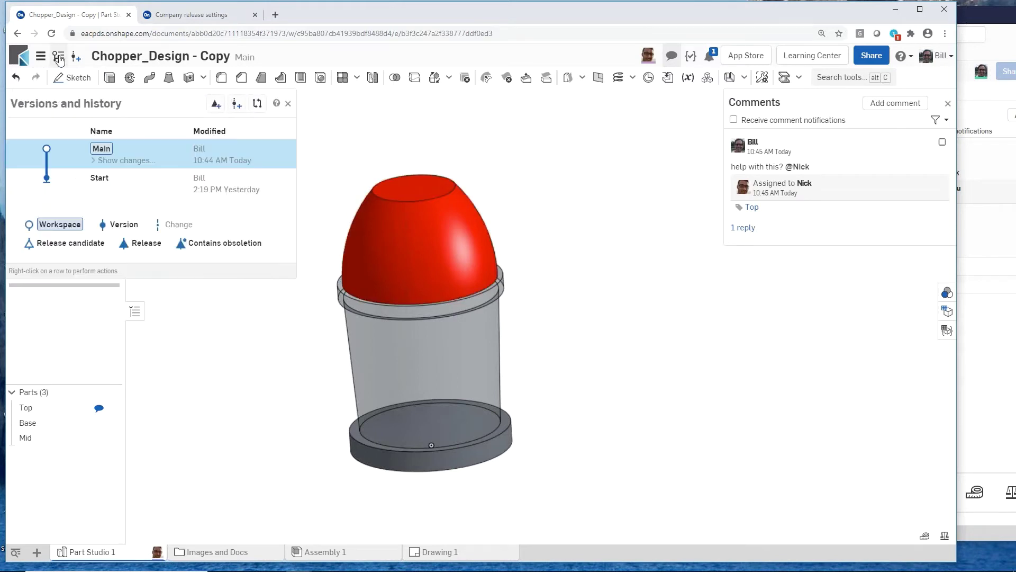
left_click(127, 161)
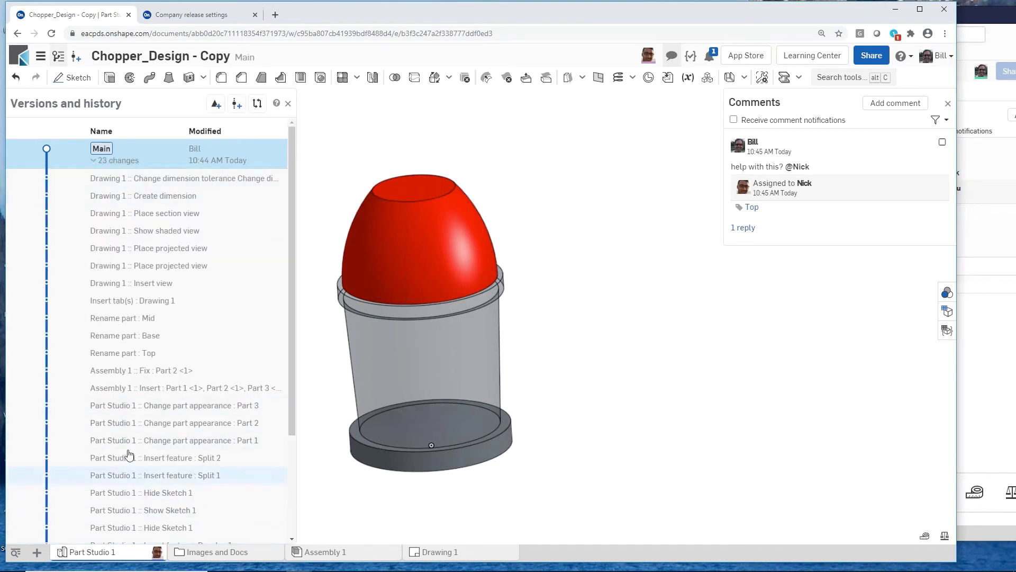
left_click(130, 160)
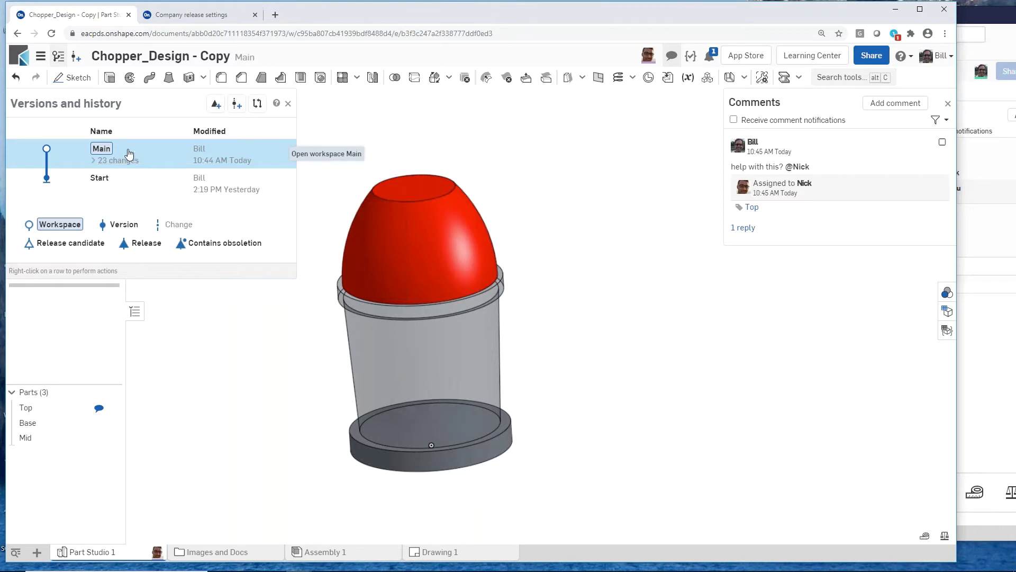
Create a version from Main named B4_ plus the colleague's first name, and open that version from the history
left_click(77, 57)
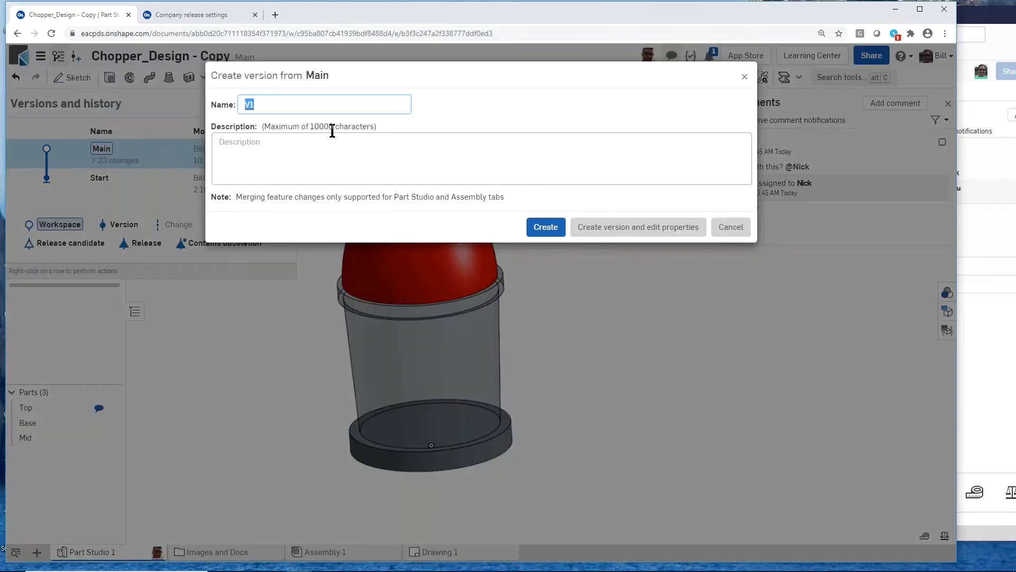
type("B4_Nick")
left_click(545, 228)
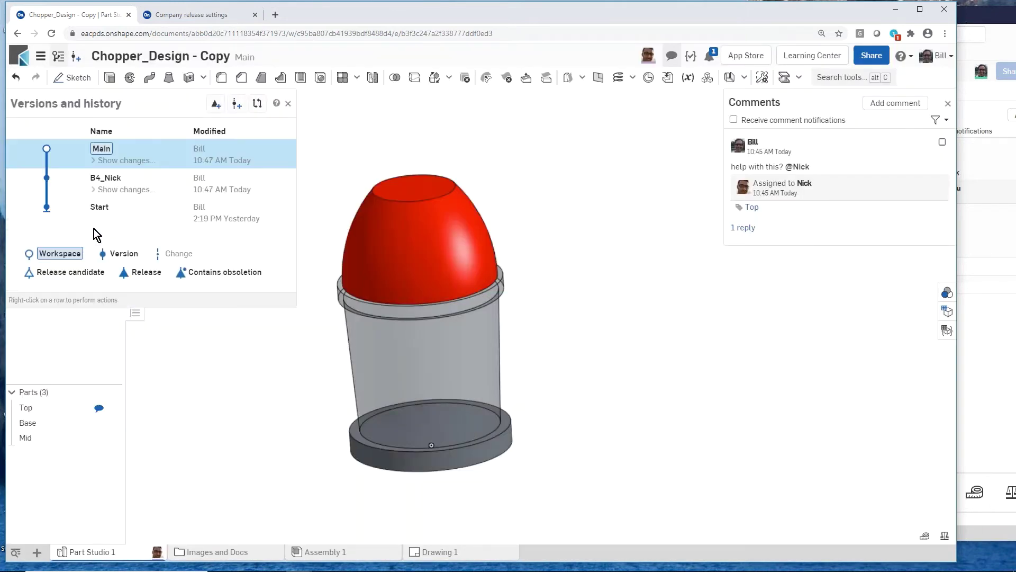
left_click(113, 187)
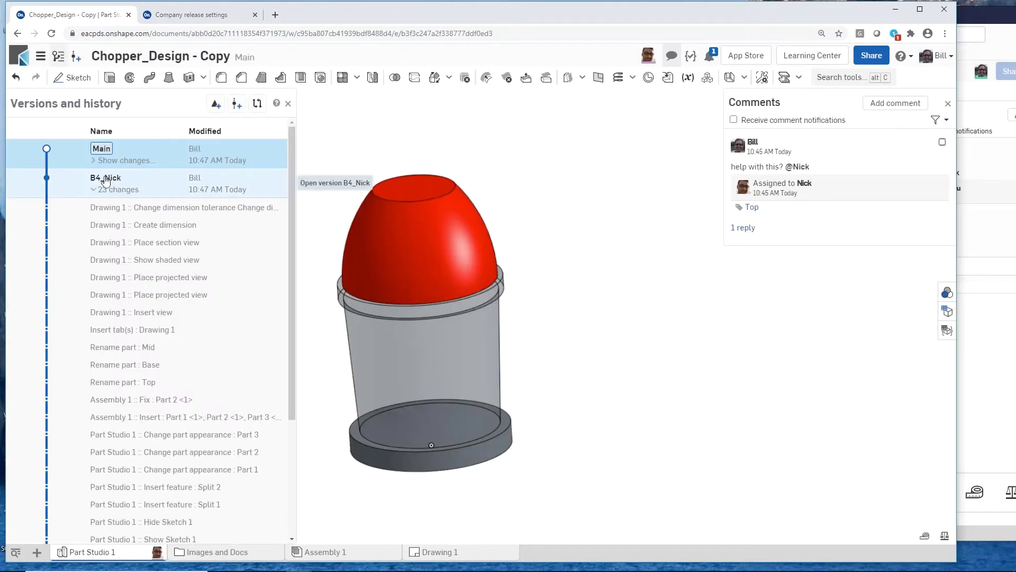
left_click(110, 180)
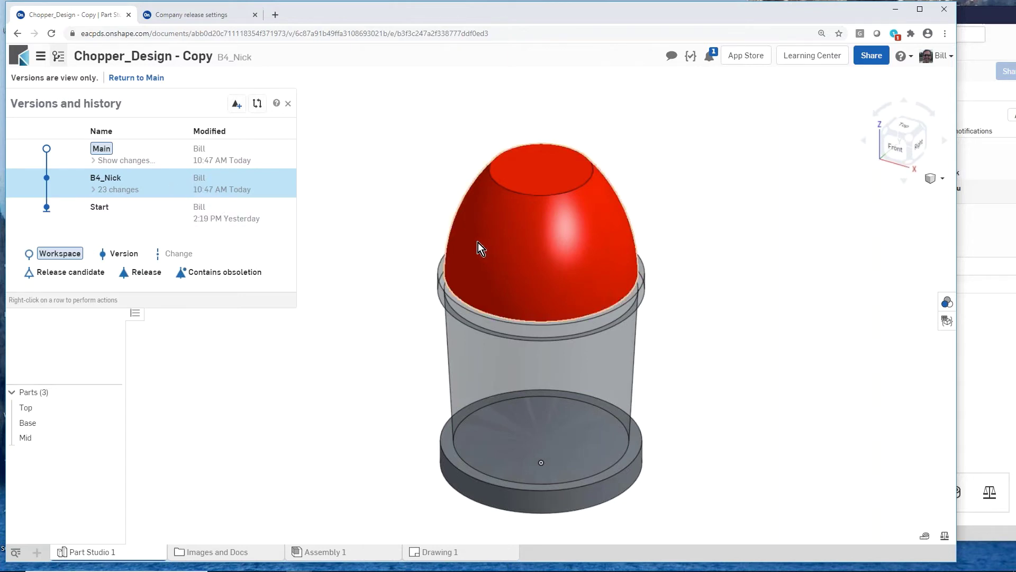
Arrange the owner's and colleague's browser windows side by side with the whole chopper model showing in each
left_click(970, 19)
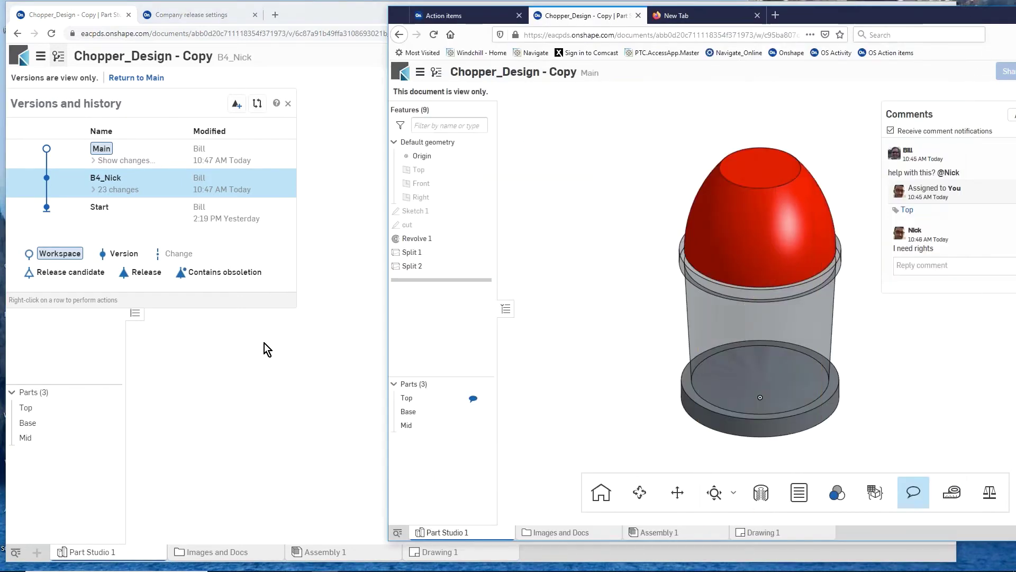
left_click(284, 402)
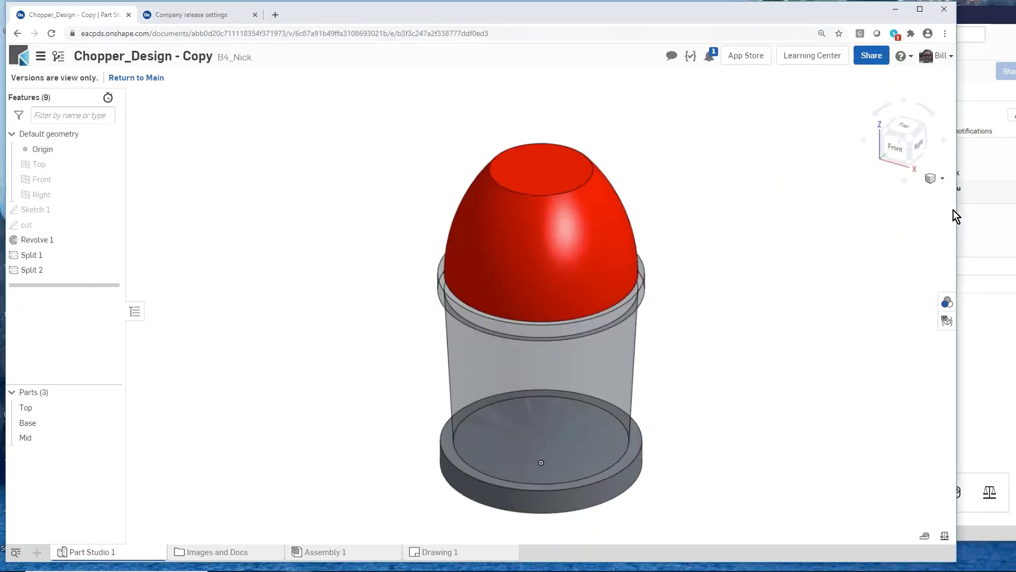
left_click_drag(956, 212, 628, 237)
scroll(768, 385, "up", 3)
scroll(768, 383, "down", 2)
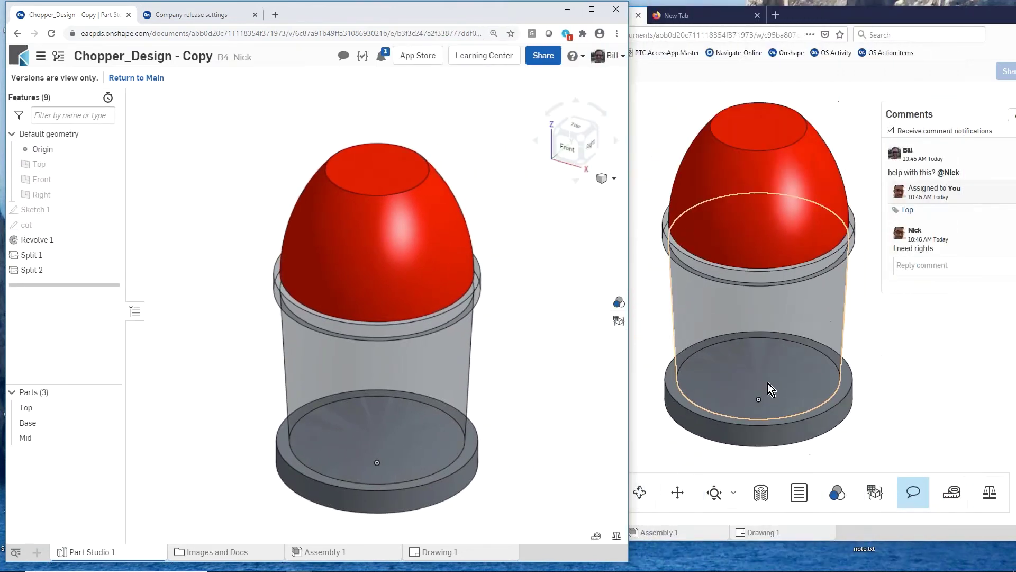
scroll(478, 398, "up", 1)
scroll(456, 411, "down", 1)
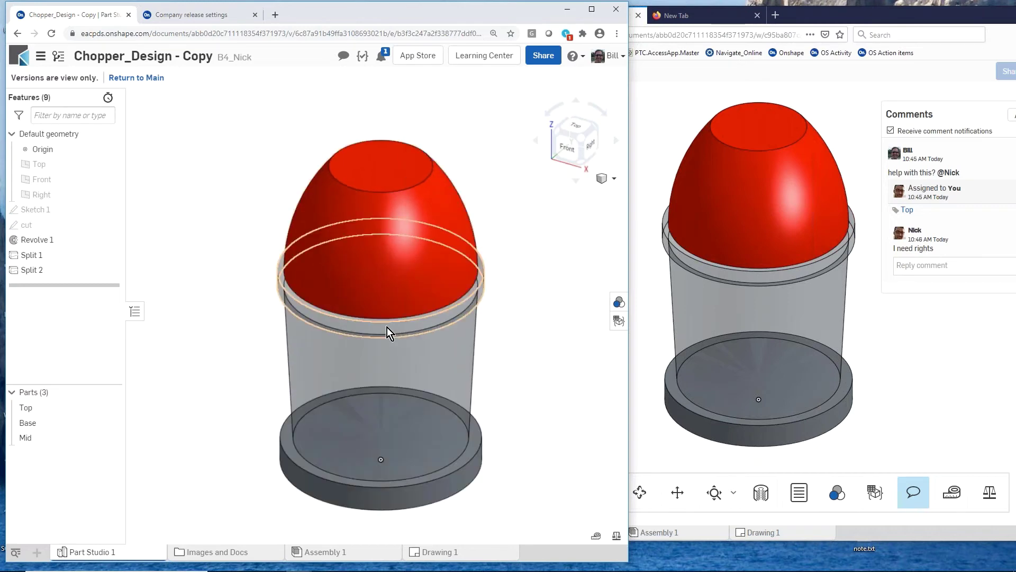
Return from the view-only version to the Main workspace through the version history
left_click(41, 55)
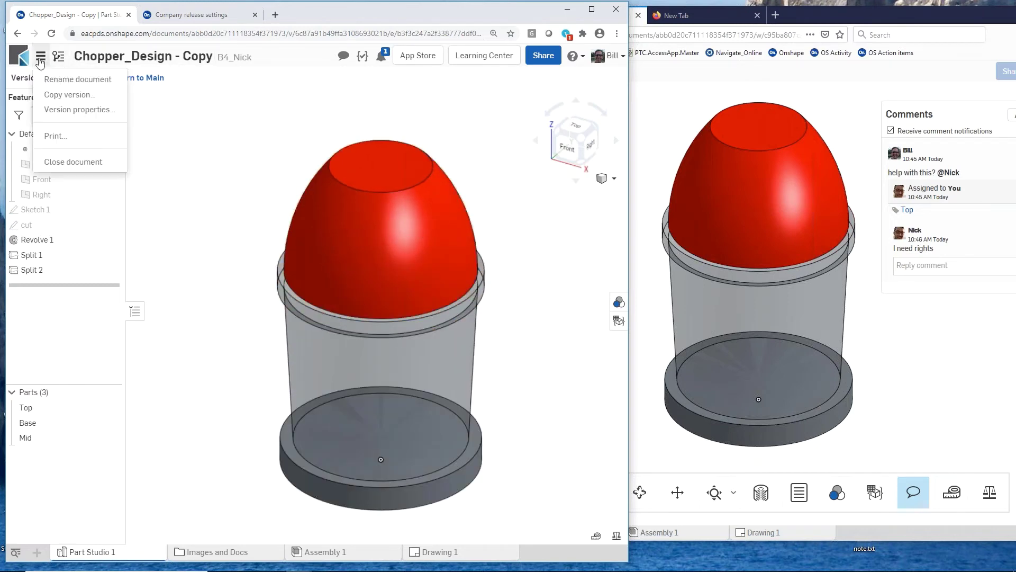
left_click(59, 56)
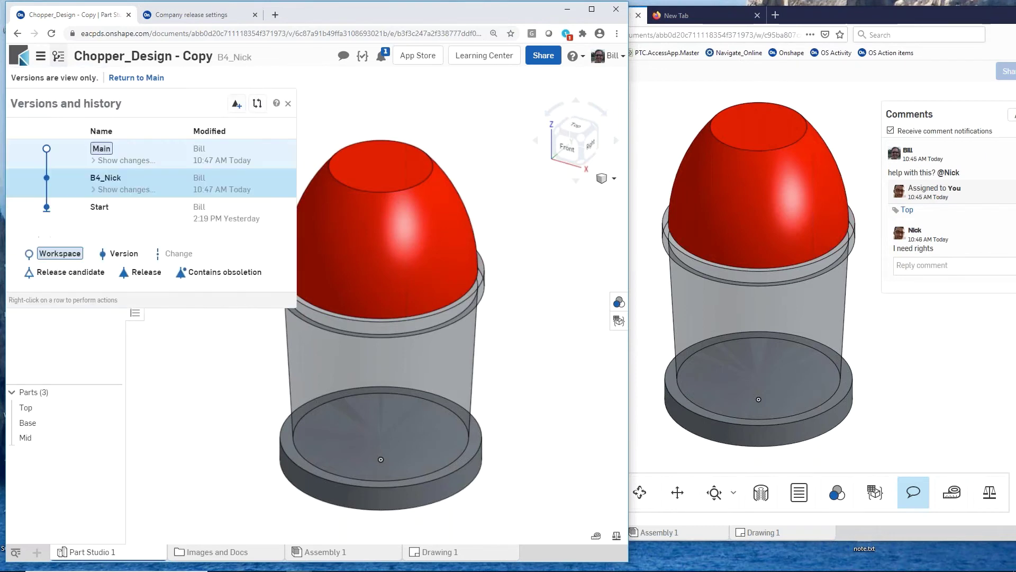
left_click(89, 156)
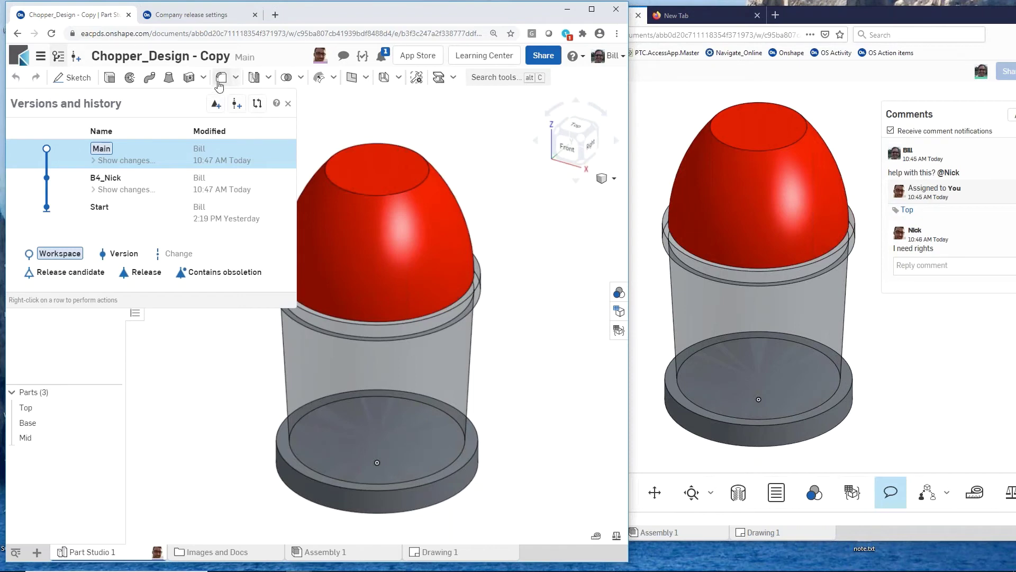
Fillet the outer upper edge of the base with a circular 0.2 in radius
left_click(220, 79)
left_click(473, 446)
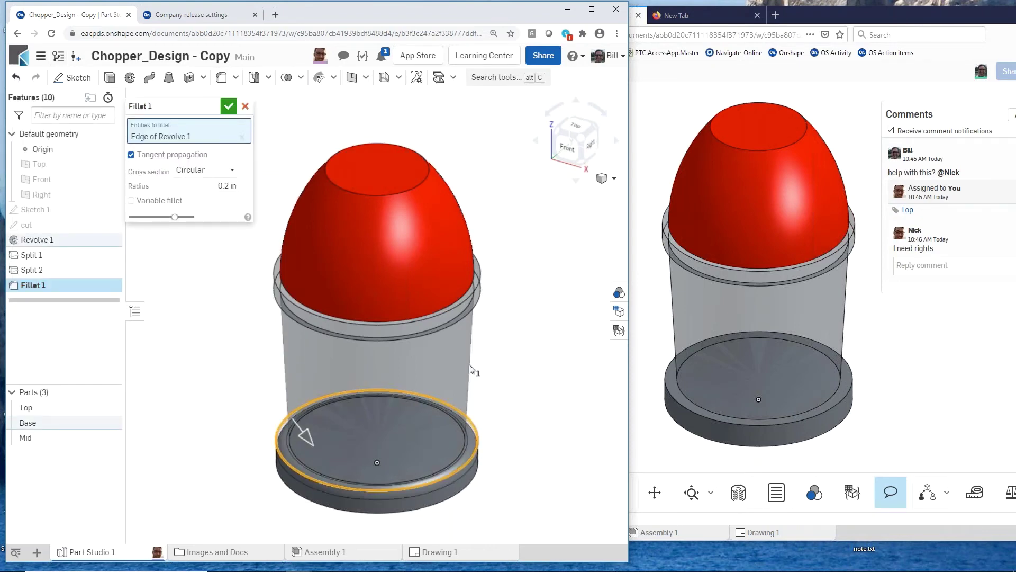
left_click(228, 107)
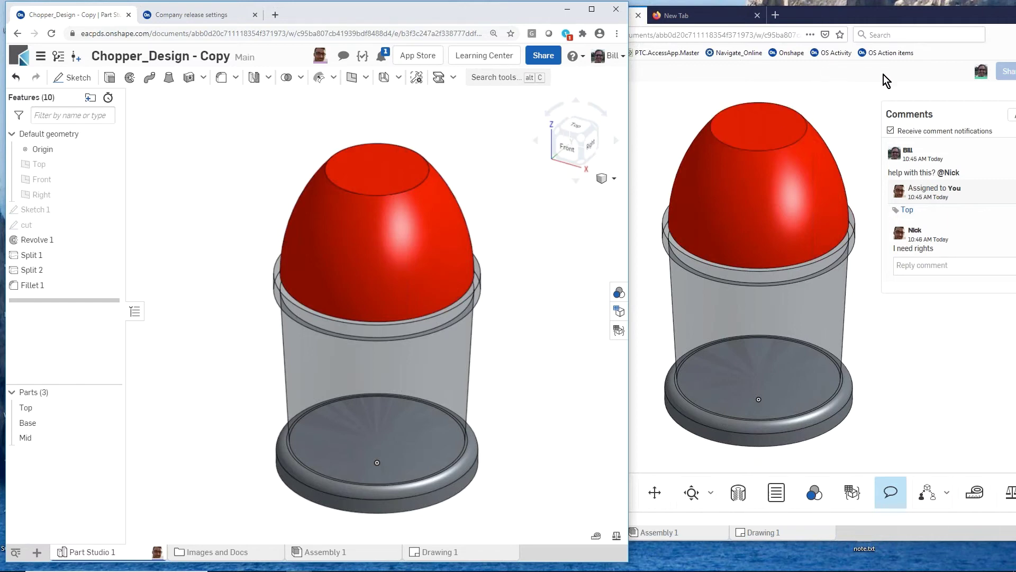
Follow the document owner from the colleague's window, and orbit and zoom the chopper in the owner's window to demonstrate the shared view
left_click(981, 71)
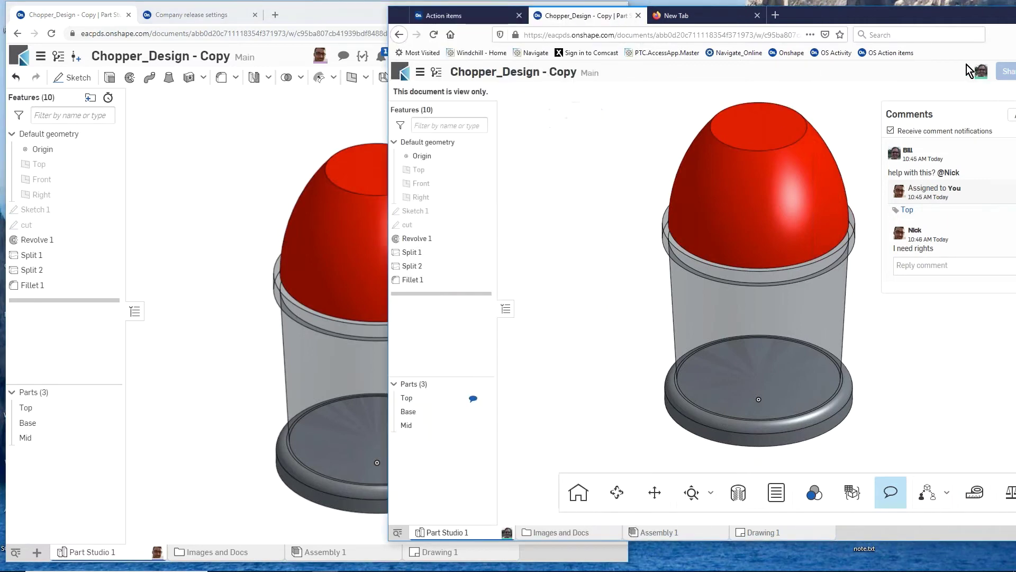
left_click(252, 312)
right_click_drag(275, 339, 278, 303)
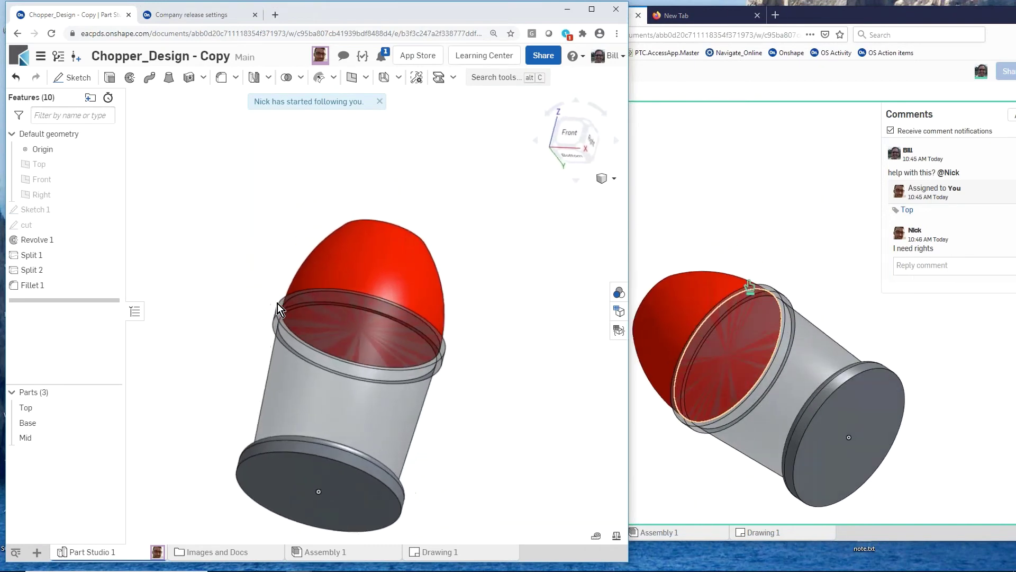
scroll(330, 308, "up", 5)
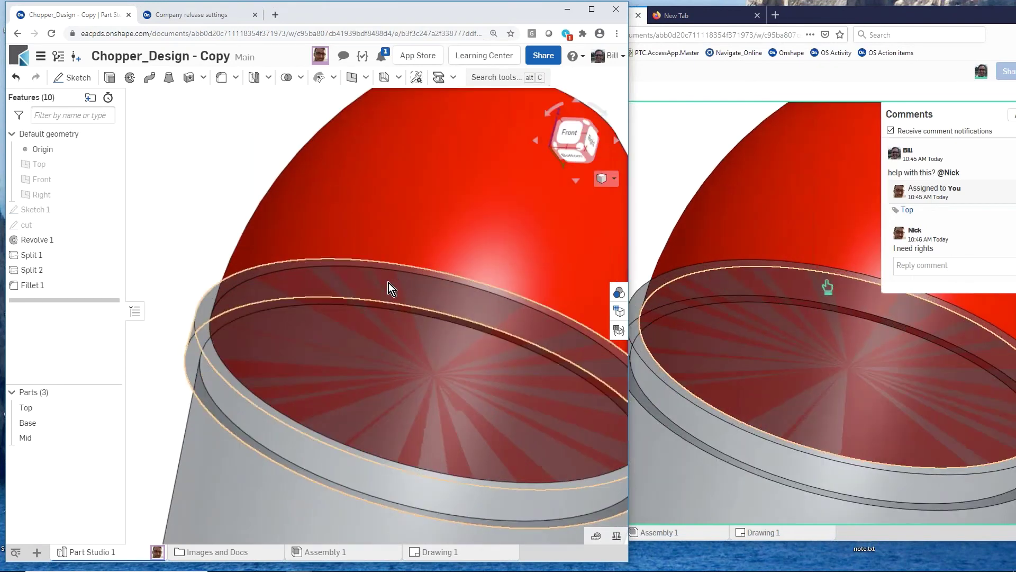
scroll(370, 339, "down", 8)
right_click_drag(368, 354, 414, 269)
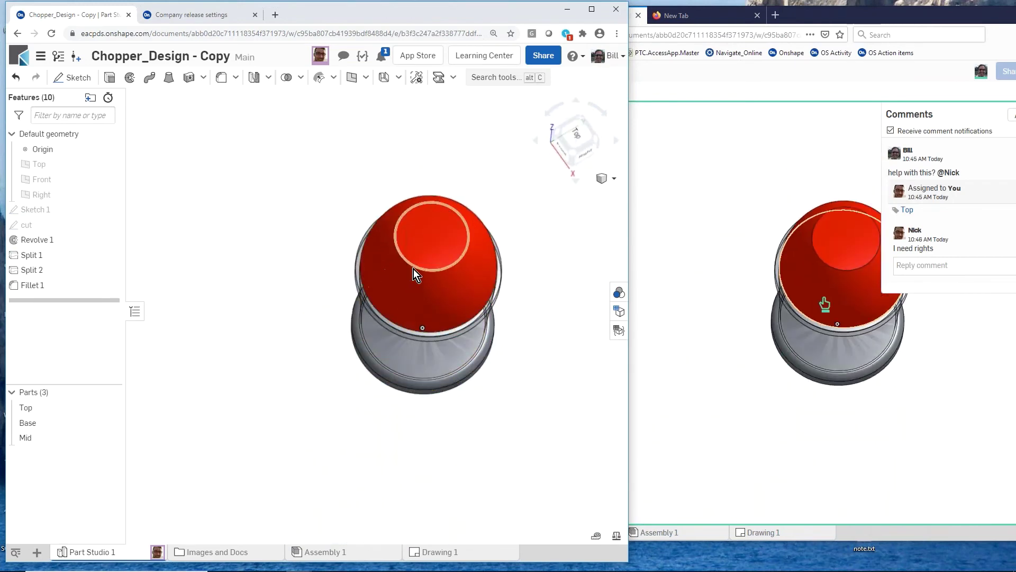
right_click_drag(437, 234, 411, 300)
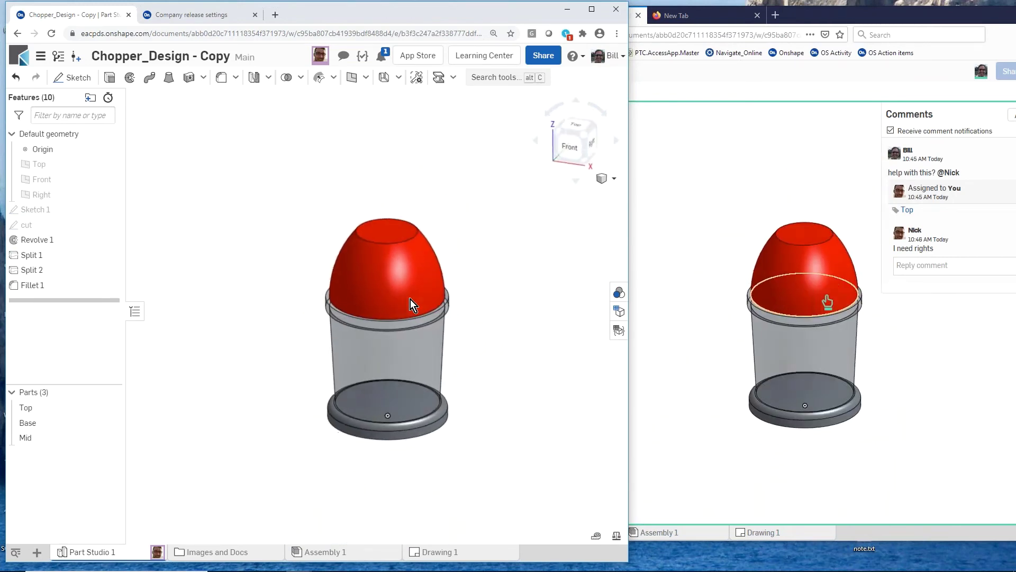
scroll(398, 340, "up", 2)
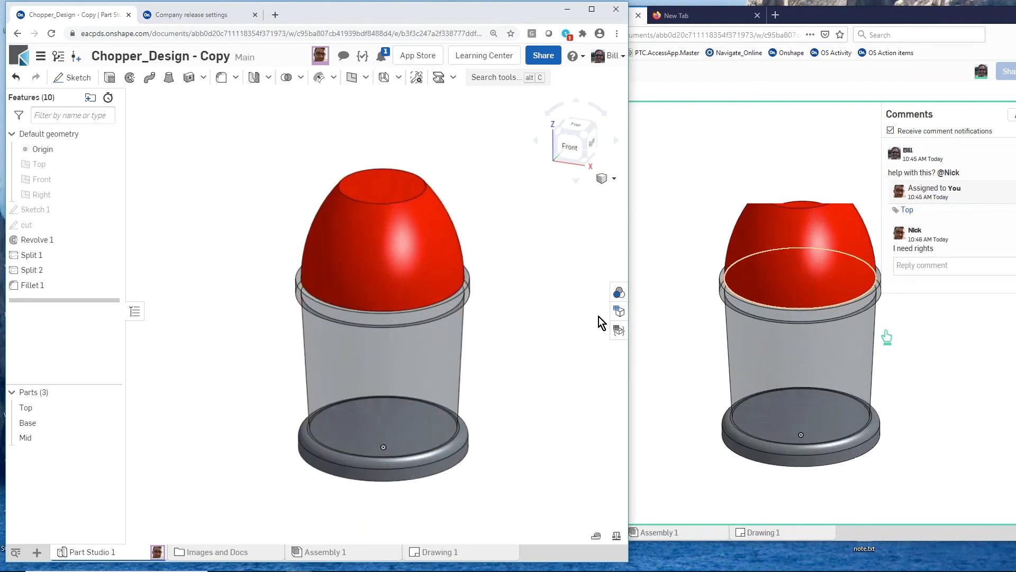
Stop following the owner by orbiting the chopper independently in the colleague's window, and return to the owner's window
left_click(688, 319)
right_click_drag(656, 291, 717, 334)
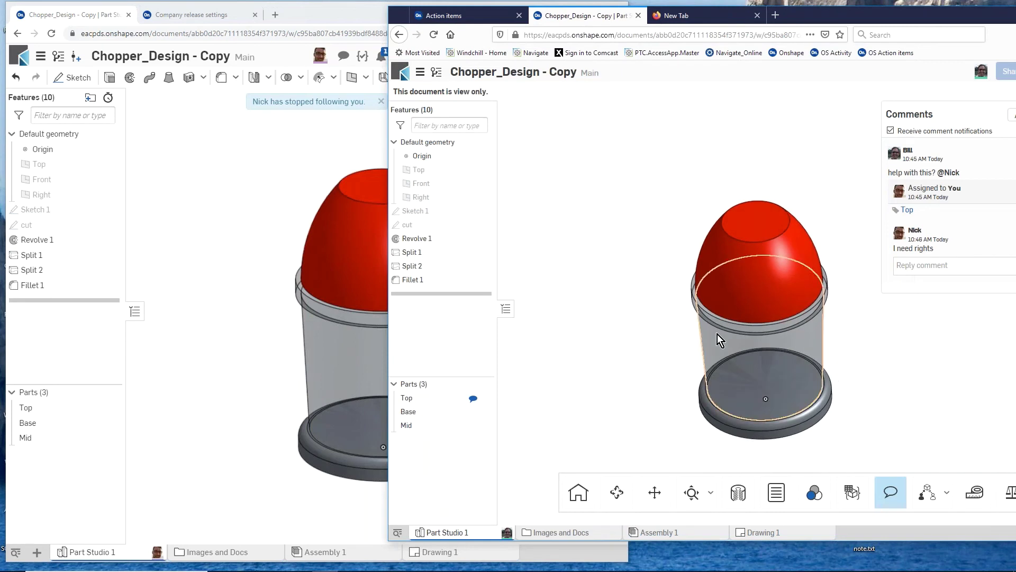
left_click(311, 150)
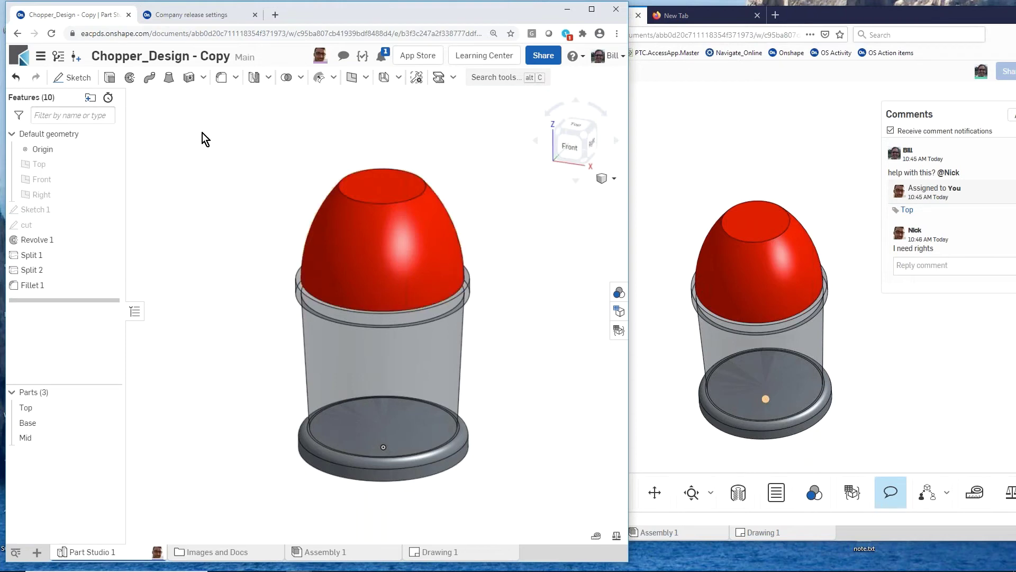
Branch a new workspace named ECN-123 from the B4_ version in the version history
left_click(76, 56)
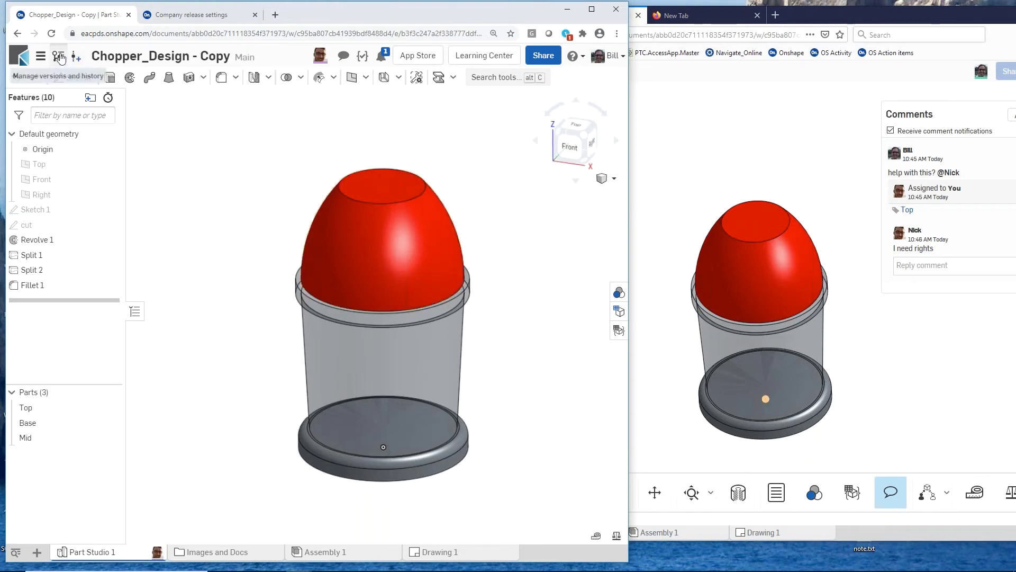
left_click(110, 180)
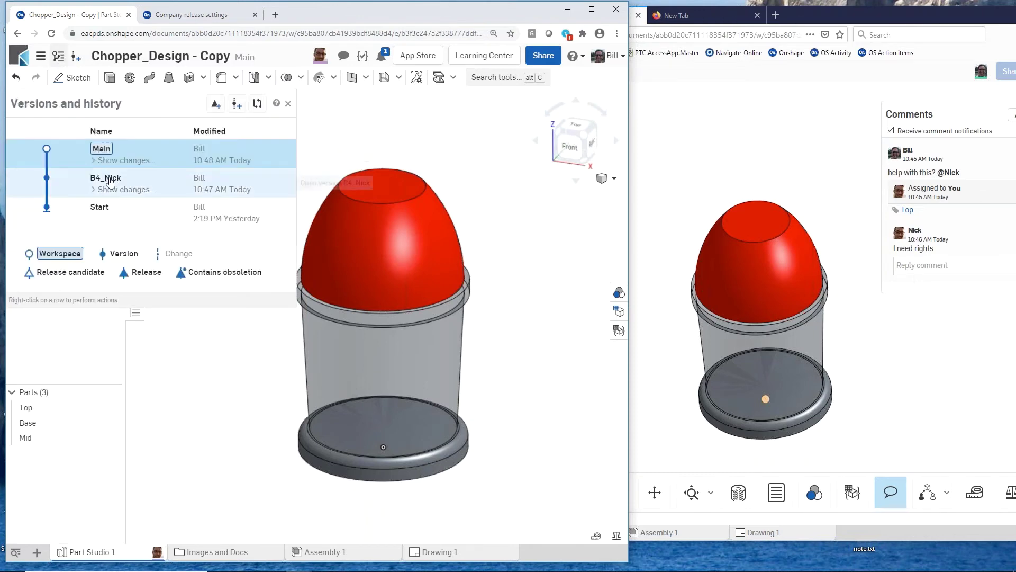
right_click(111, 183)
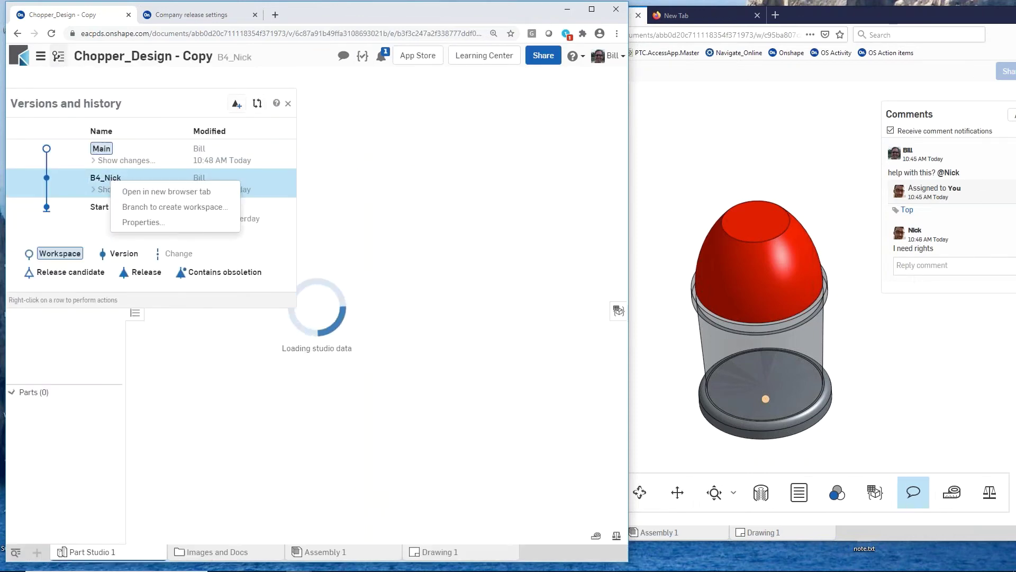
left_click(143, 207)
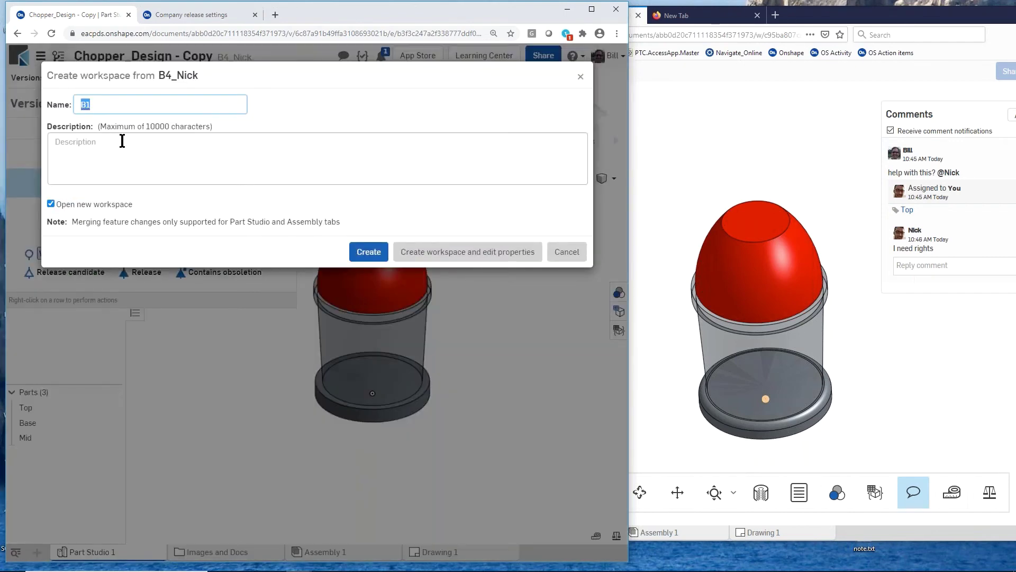
type("ECN-123")
left_click(361, 245)
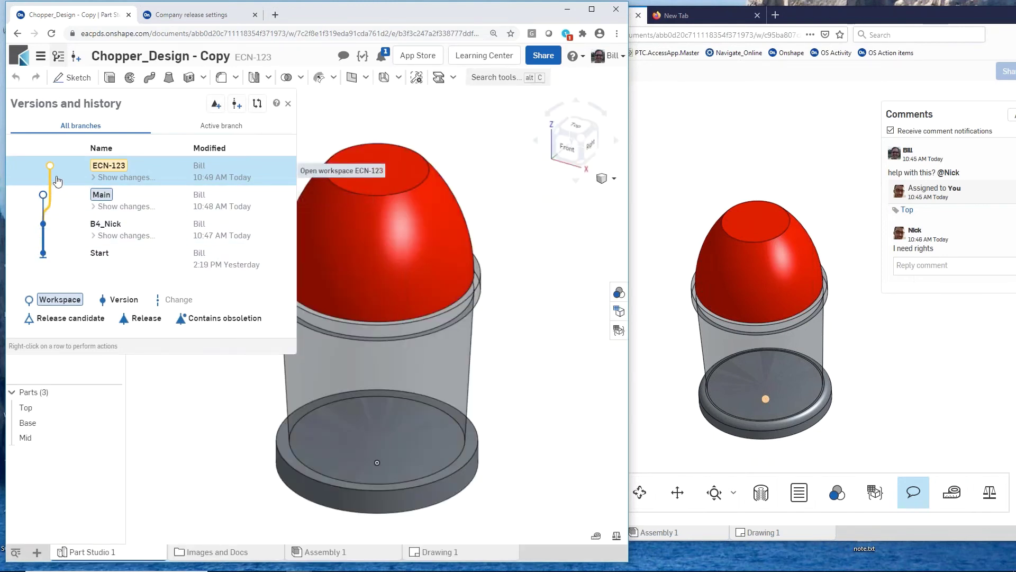
Open the ECN-123 workspace from the version history in the colleague's window
left_click(688, 144)
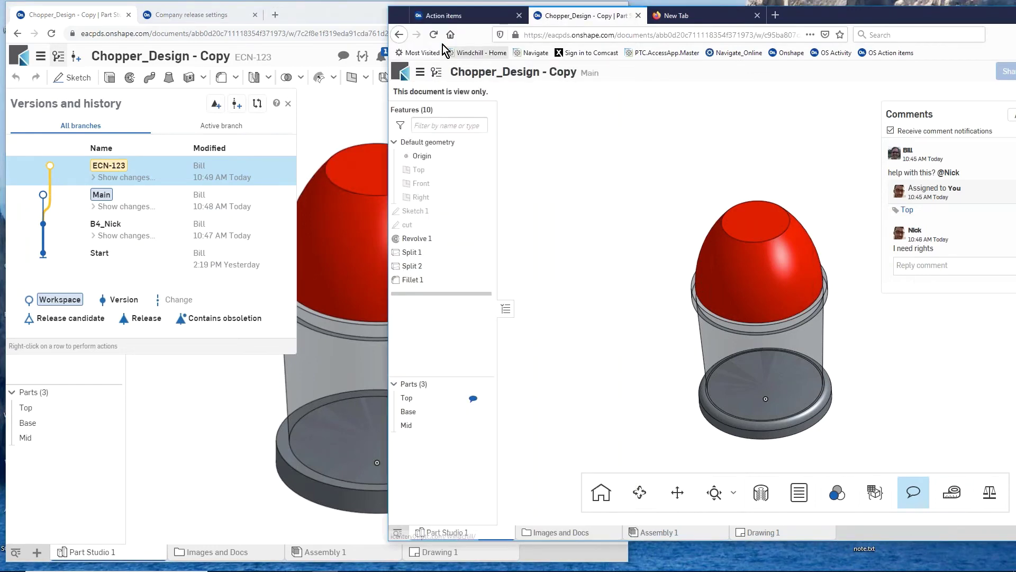
left_click(436, 72)
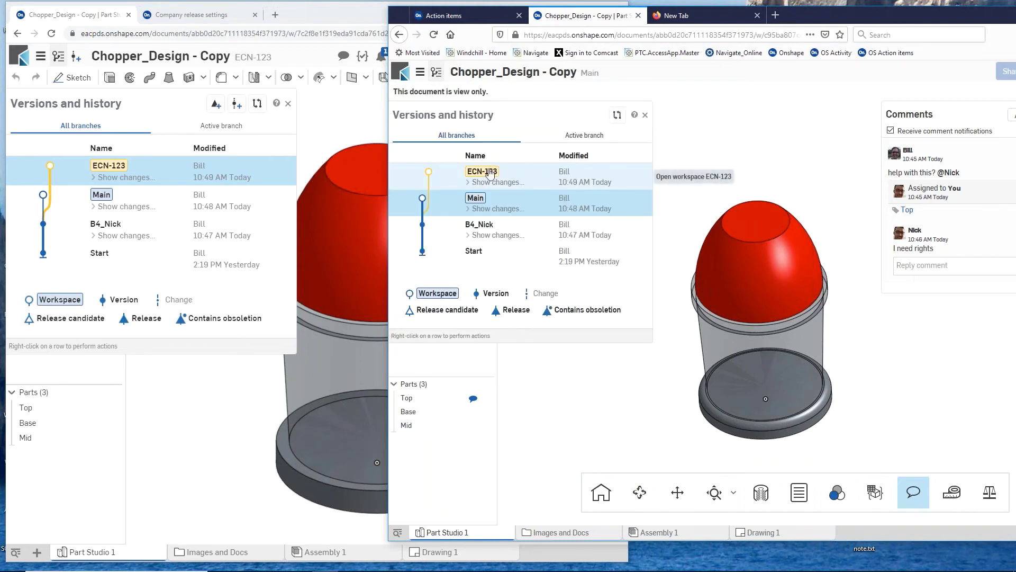
left_click(489, 173)
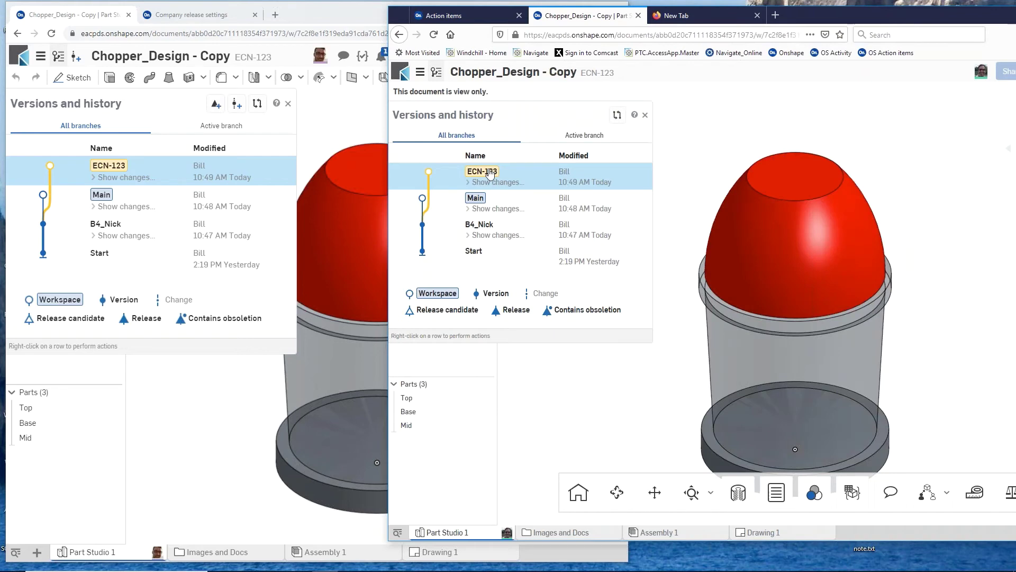
scroll(716, 198, "down", 2)
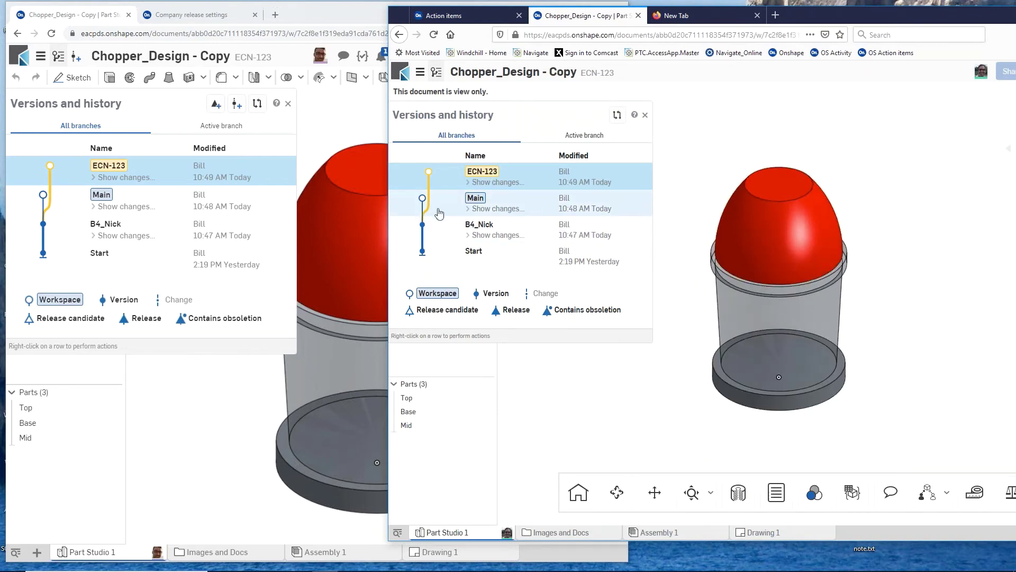
Switch the owner's window to the Main workspace and change the colleague's sharing permission for the document to Can edit
left_click(107, 199)
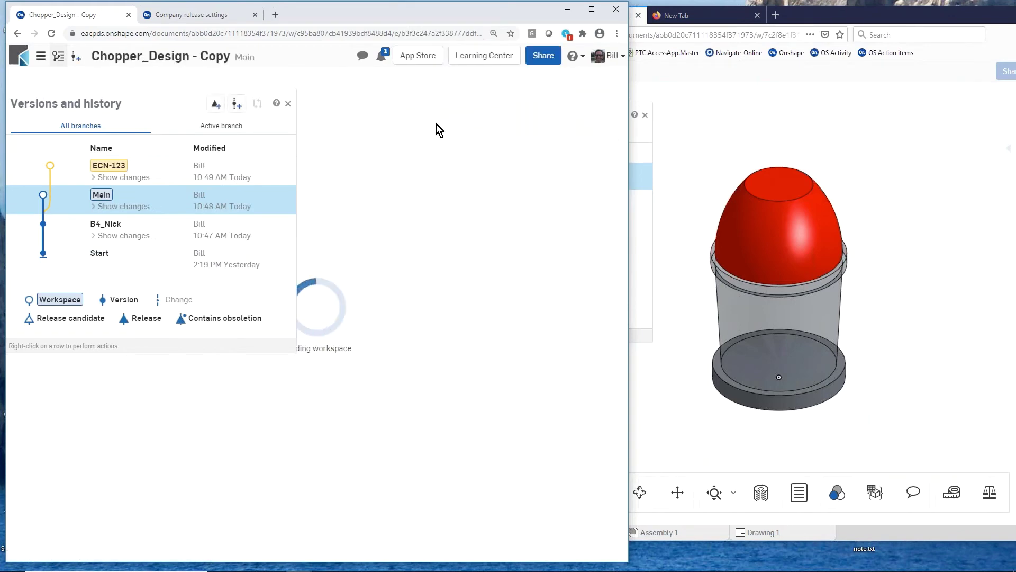
left_click(550, 58)
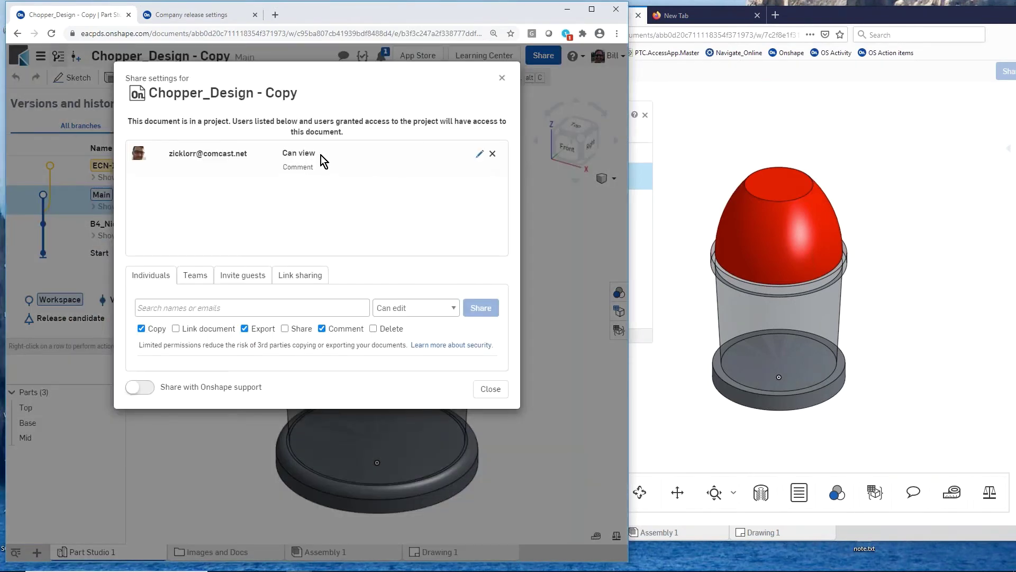
left_click(479, 155)
left_click(441, 156)
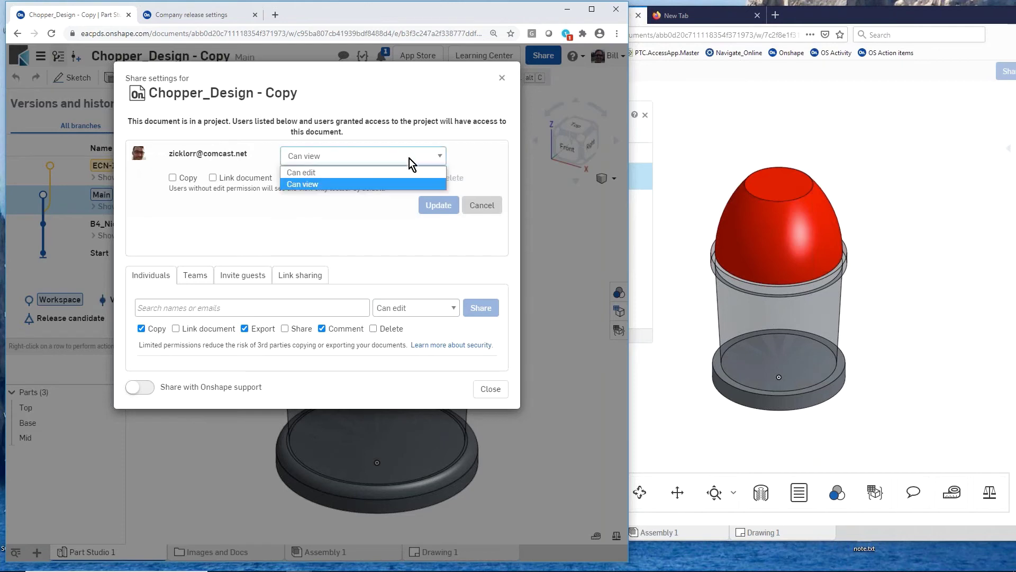
left_click(383, 170)
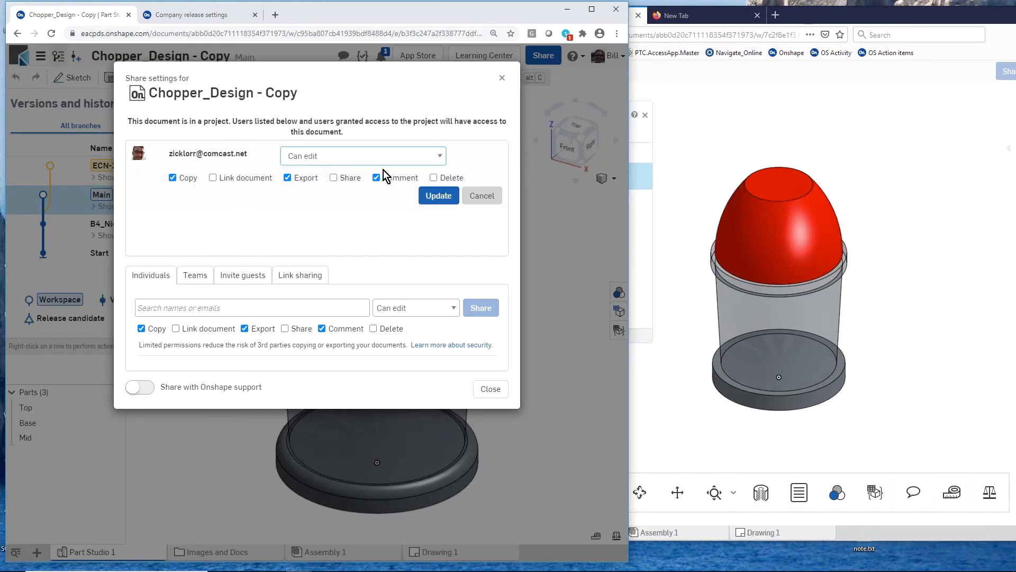
left_click(439, 197)
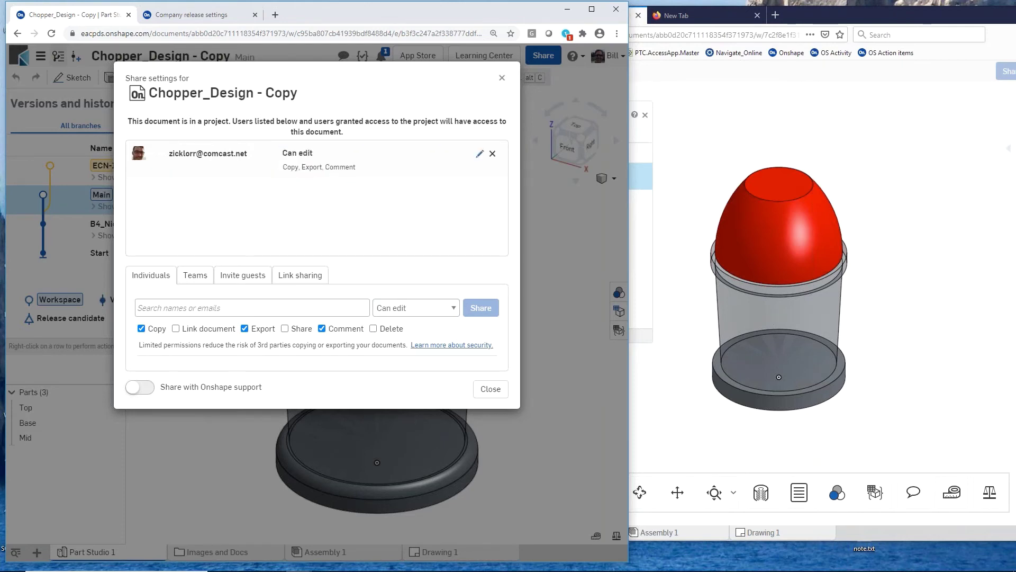
left_click(490, 389)
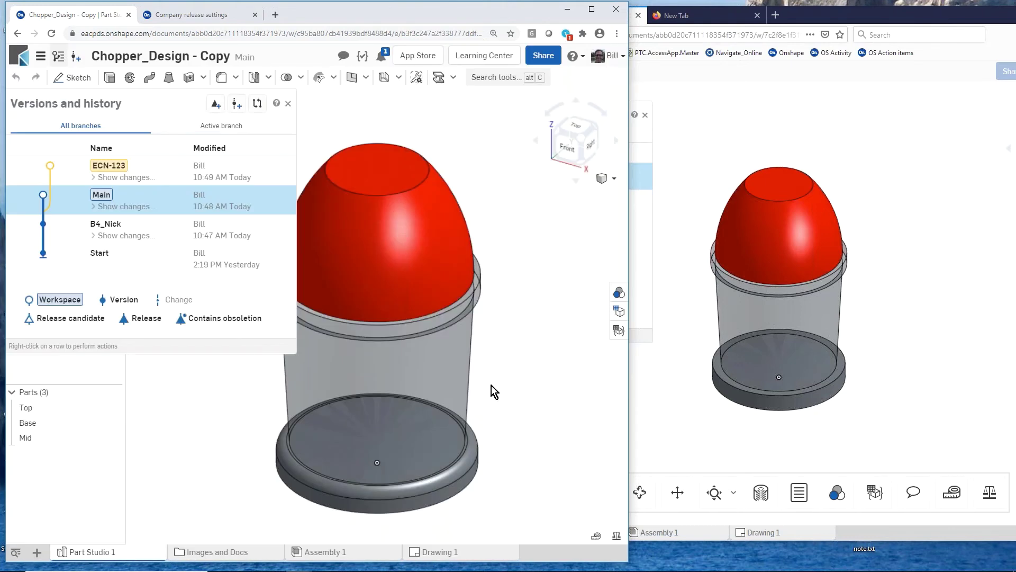
left_click(287, 103)
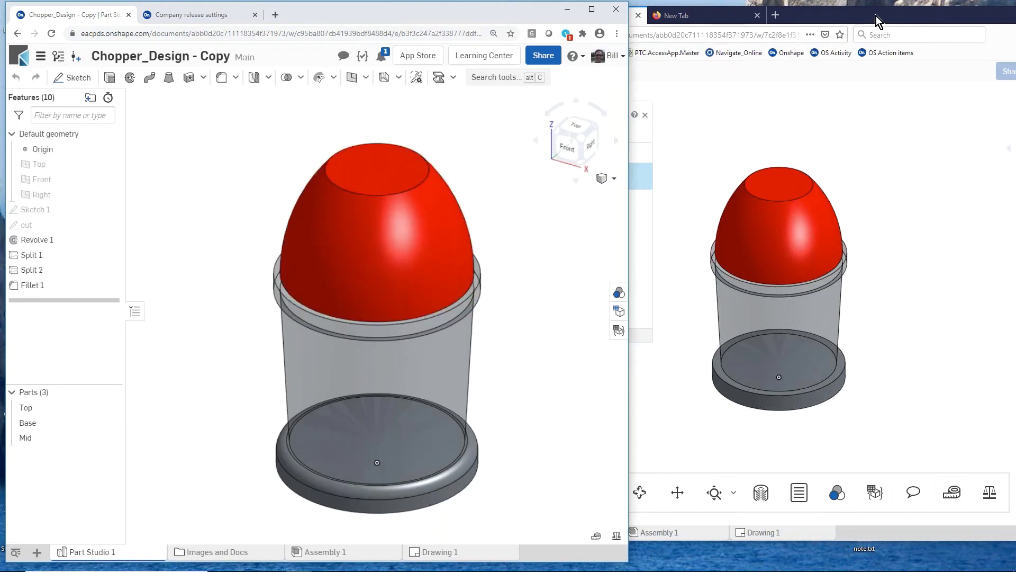
Reload the ECN-123 workspace in the colleague's window to apply the editing rights, and check the active branch in the version history
left_click(875, 16)
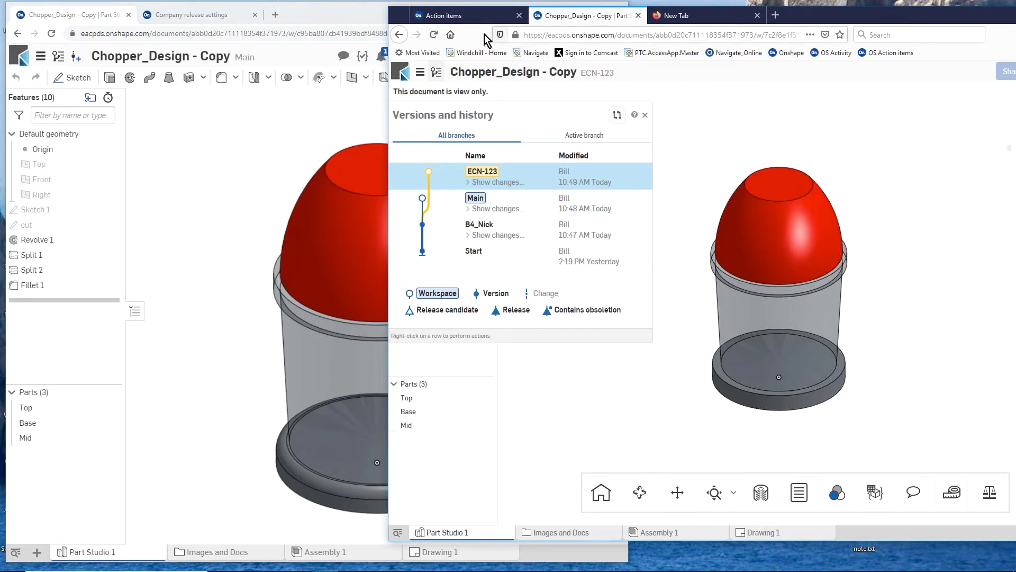
left_click(434, 34)
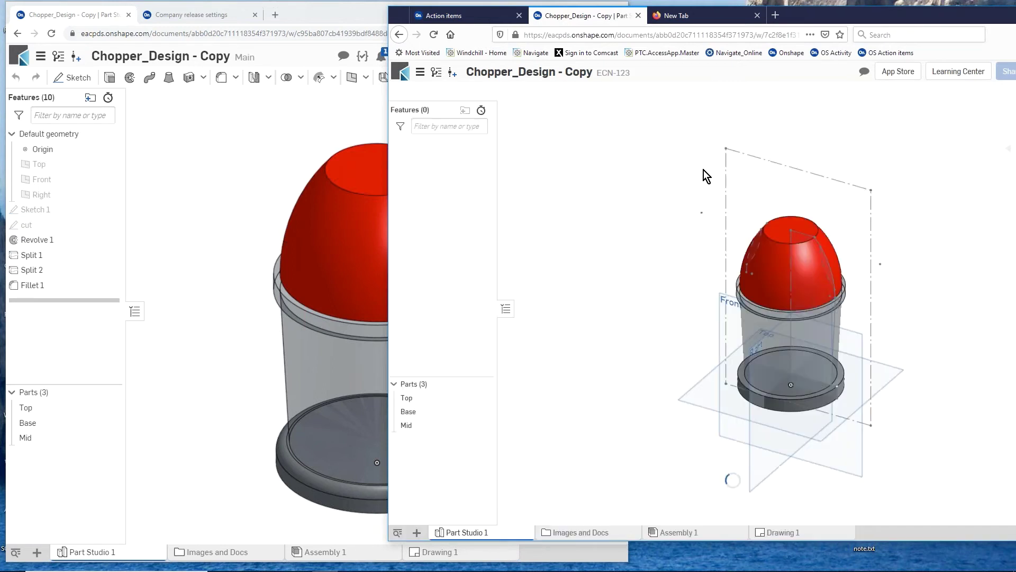
scroll(868, 286, "up", 3)
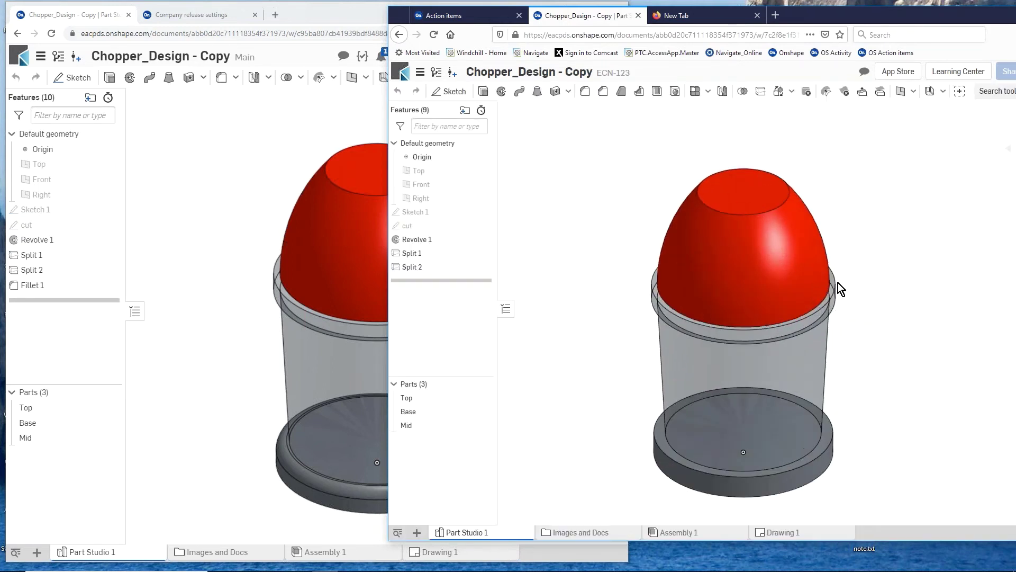
left_click(449, 74)
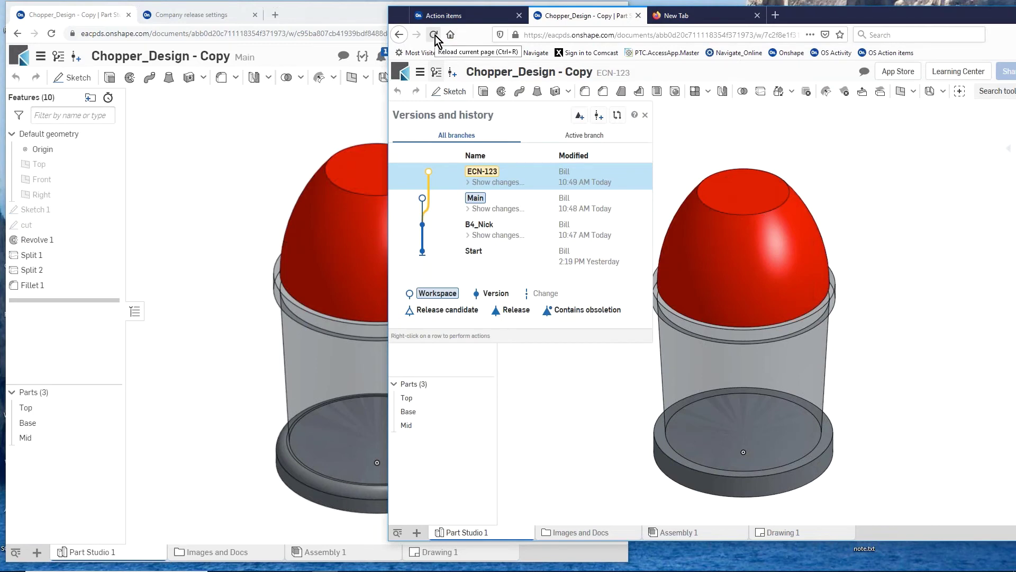
left_click(645, 115)
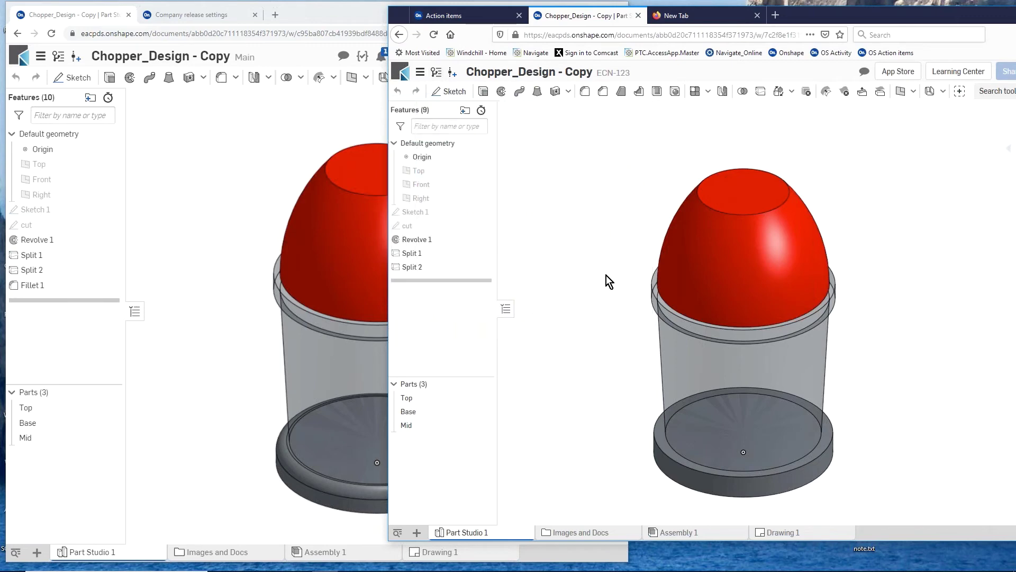
Hide the Base and Mid parts in the colleague's ECN-123 workspace
left_click(486, 411)
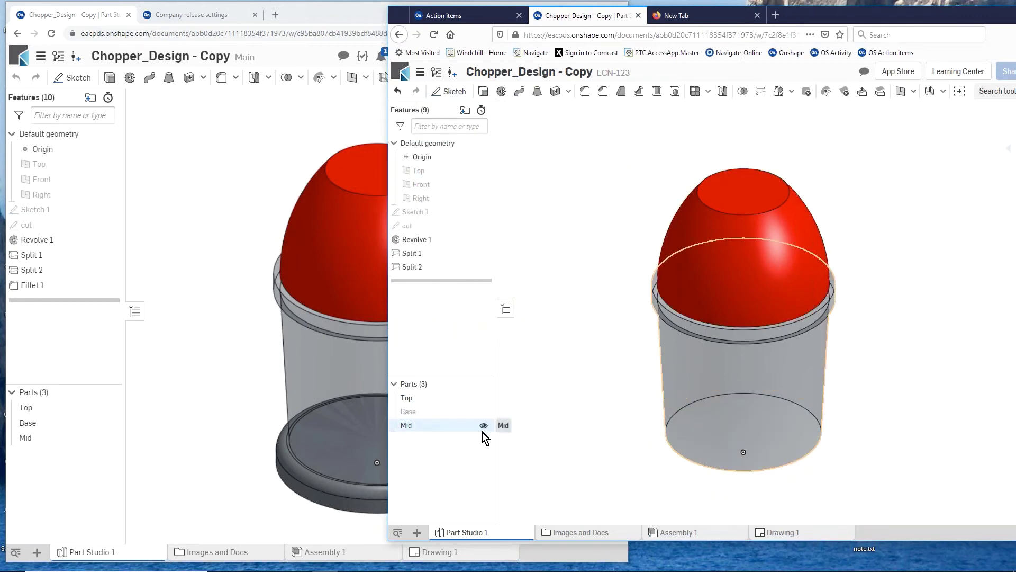
left_click(484, 426)
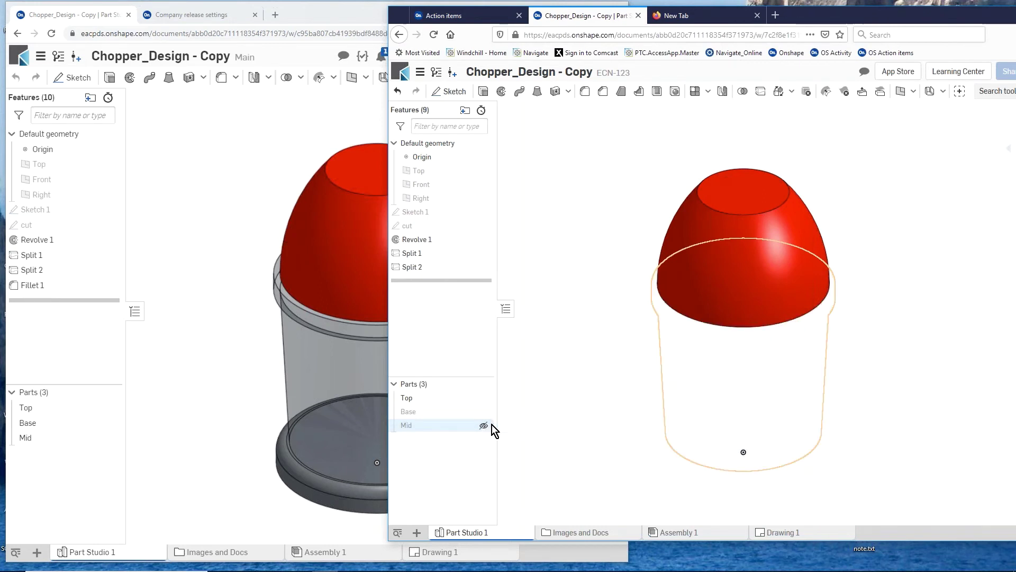
mouse_move(713, 374)
right_mouse_down()
mouse_move(676, 341)
mouse_move(685, 391)
right_mouse_up()
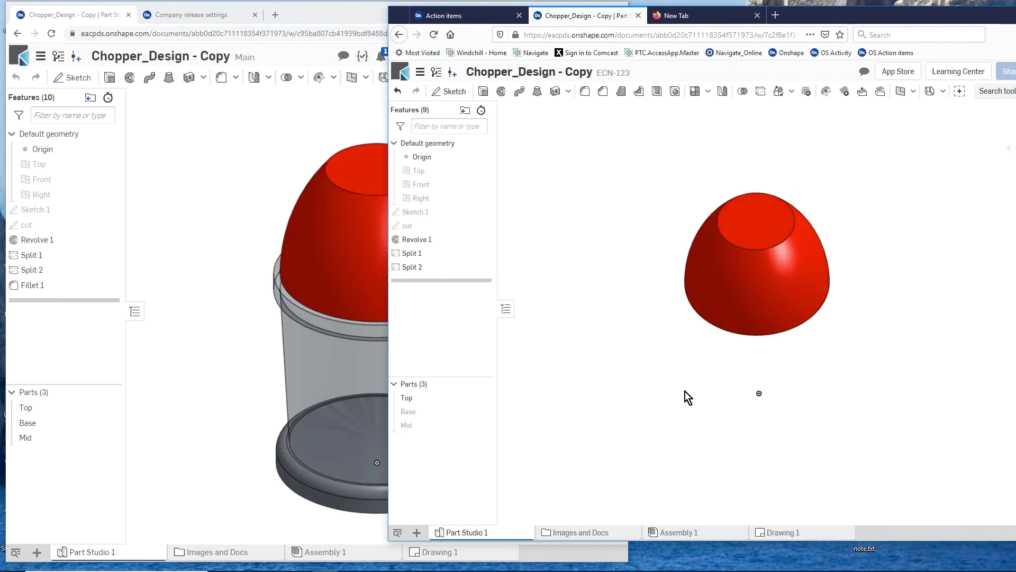
Add a simple through hole of 1.375 in diameter at the centre of the Top part's flat upper face
left_click(674, 92)
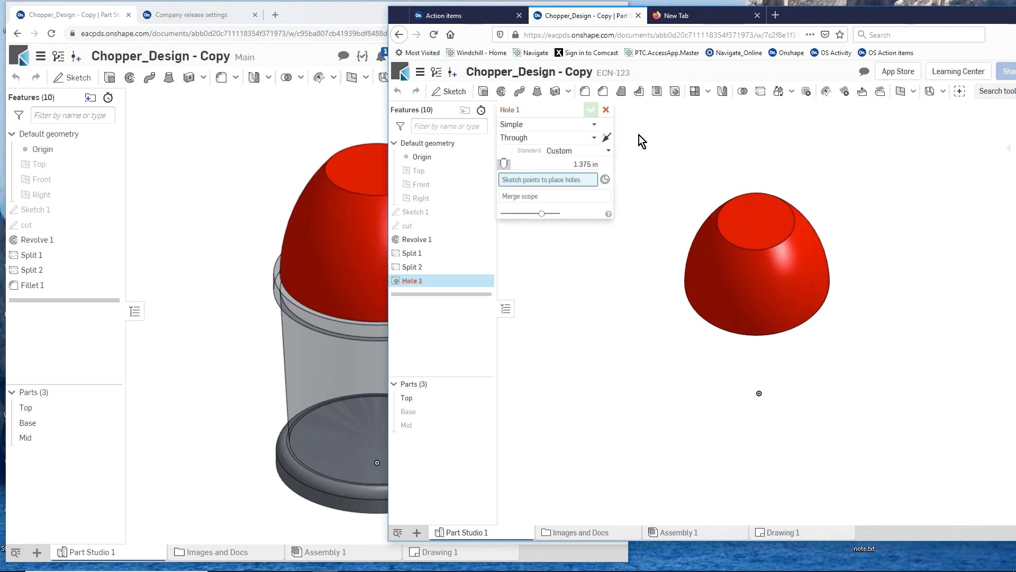
left_click(604, 179)
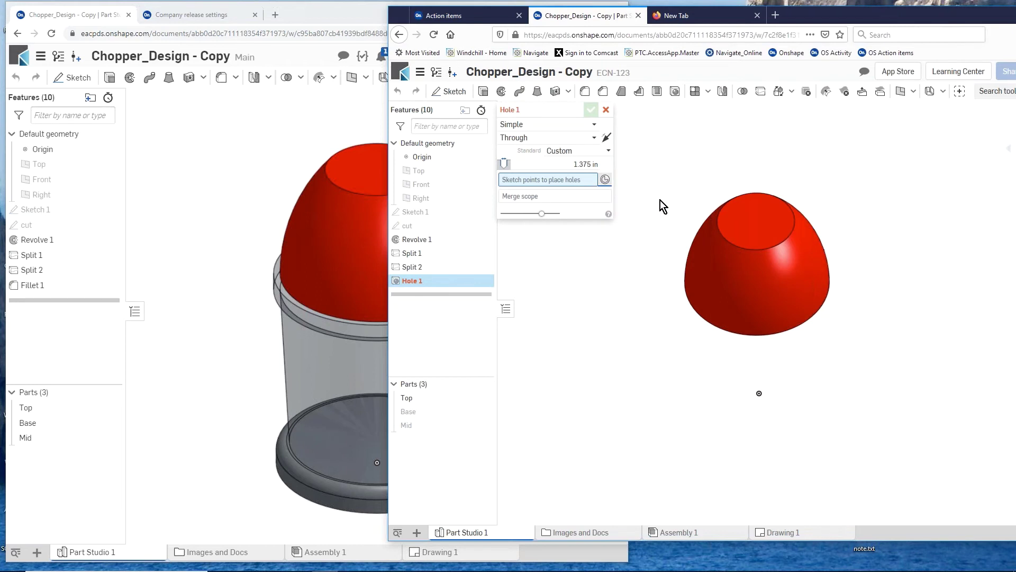
left_click(766, 231)
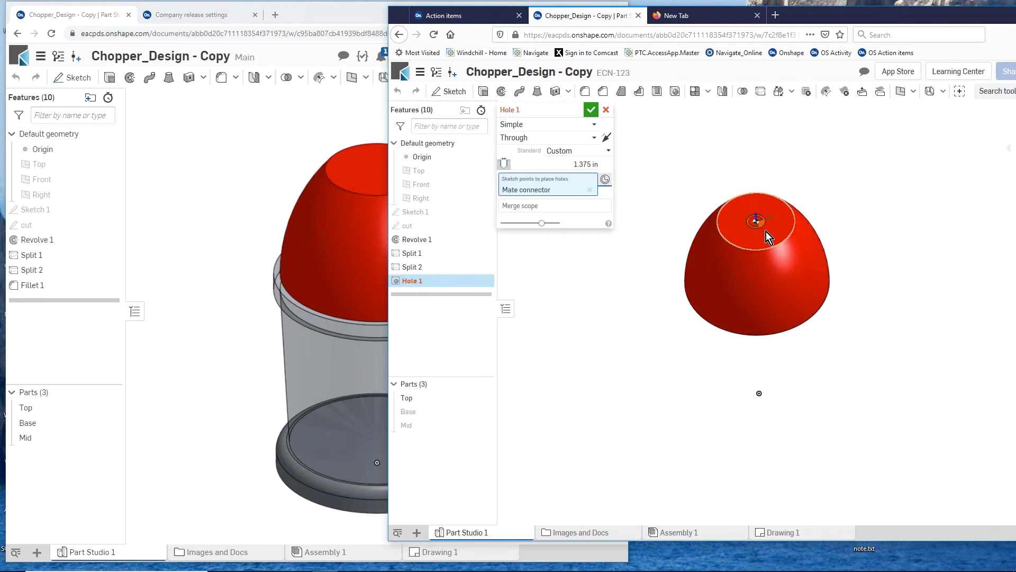
left_click(591, 110)
mouse_move(646, 233)
right_mouse_down()
mouse_move(634, 230)
mouse_move(633, 170)
mouse_move(653, 245)
mouse_move(654, 235)
right_mouse_up()
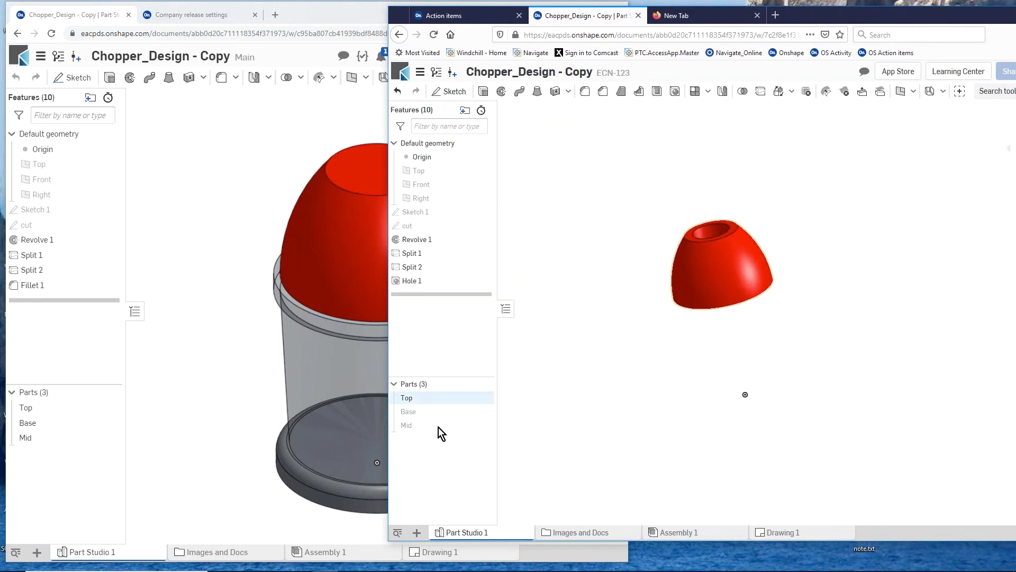
Show the Mid part again in the colleague's ECN-123 workspace and examine where it meets the Top part
left_click(483, 427)
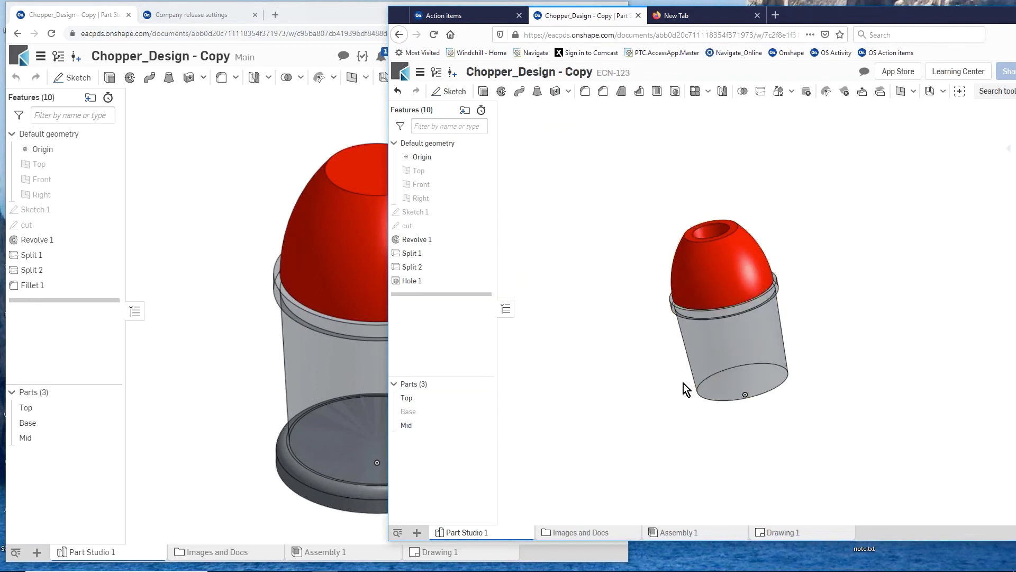
right_click_drag(709, 350, 724, 335)
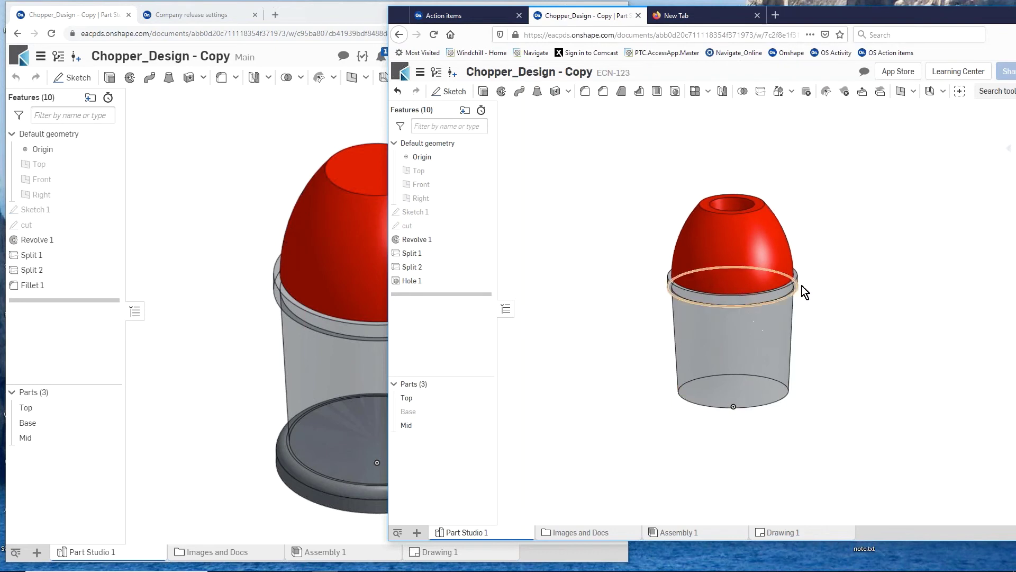
scroll(800, 278, "up", 5)
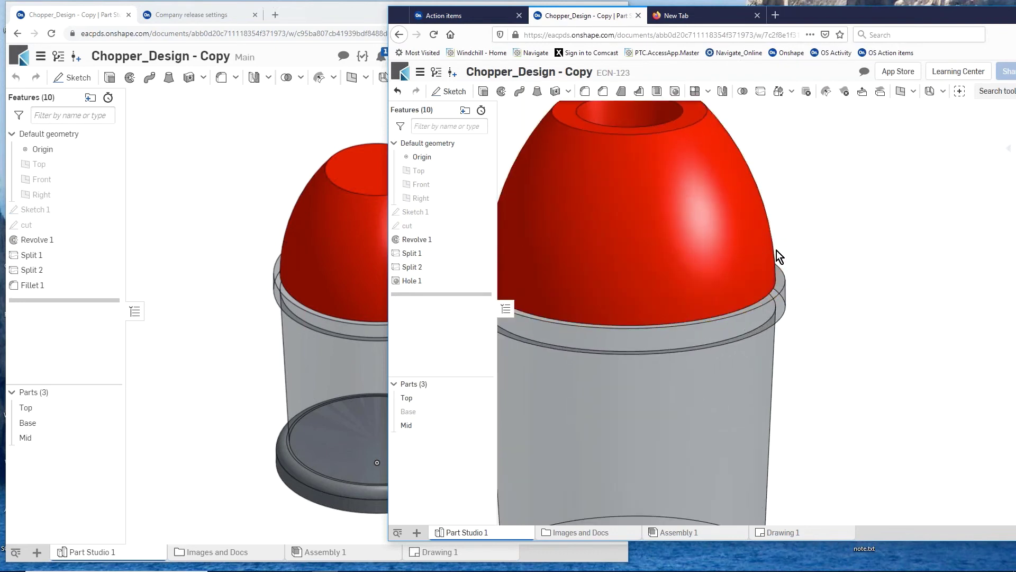
scroll(784, 332, "down", 2)
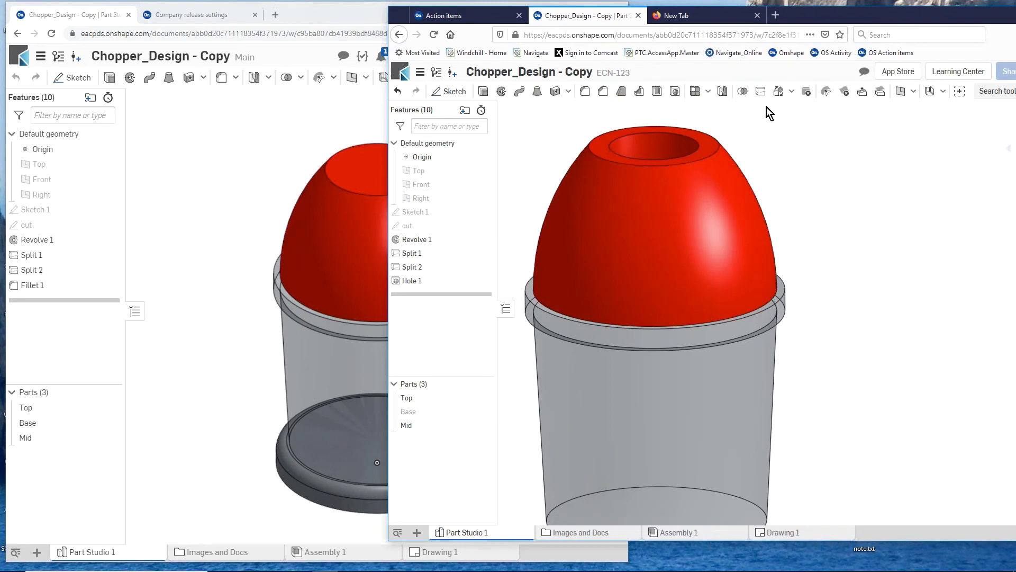
Offset the Top part's curved outer face outward by 0.125 in with Move face, and inspect its fit against the Mid rim
left_click(862, 91)
left_click(749, 248)
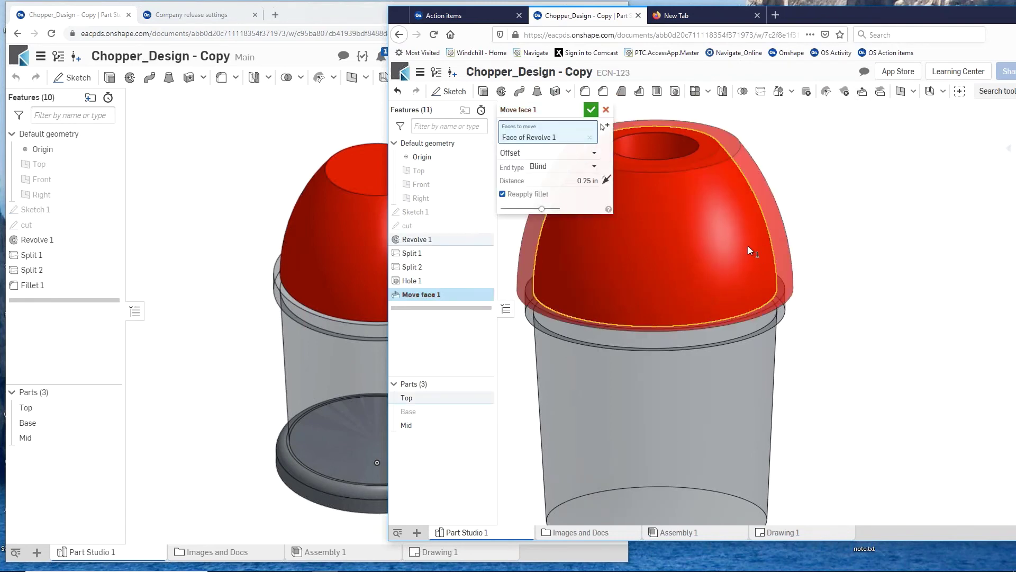
left_click(590, 181)
key("BackSpace")
key("Return")
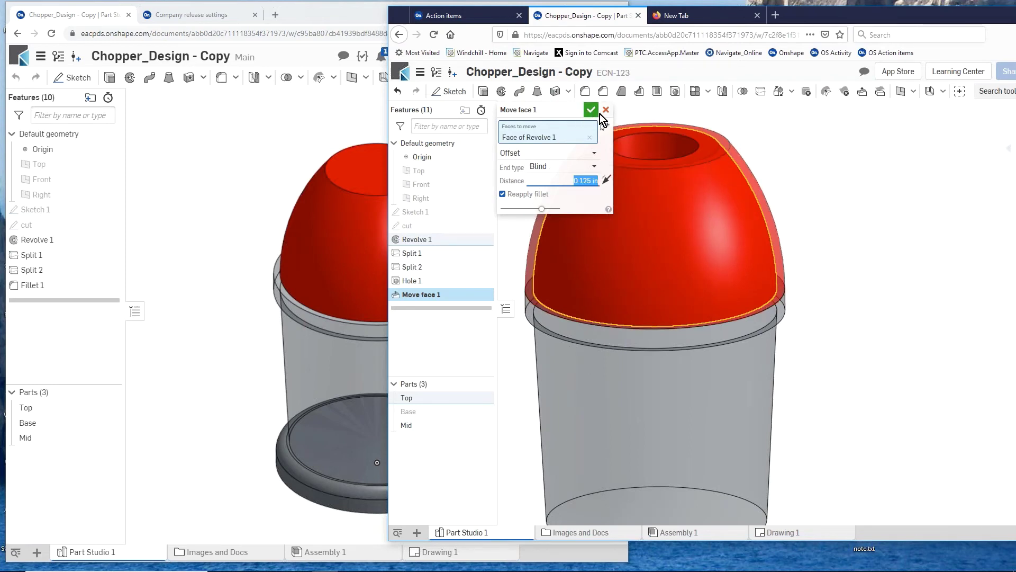
left_click(592, 110)
scroll(776, 332, "up", 4)
scroll(774, 317, "down", 2)
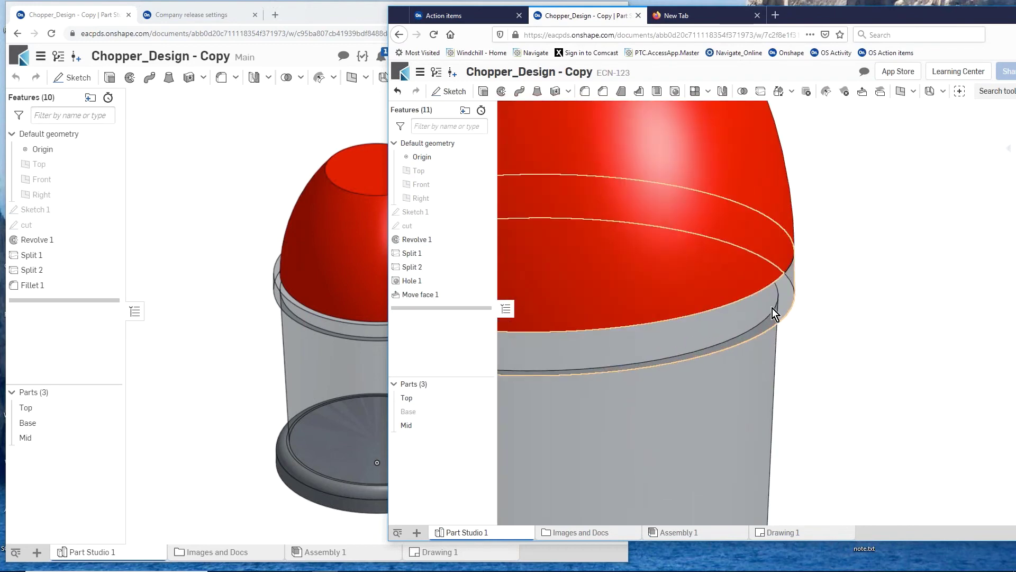
scroll(756, 297, "up", 2)
scroll(755, 291, "down", 2)
scroll(761, 300, "up", 2)
scroll(886, 358, "down", 5)
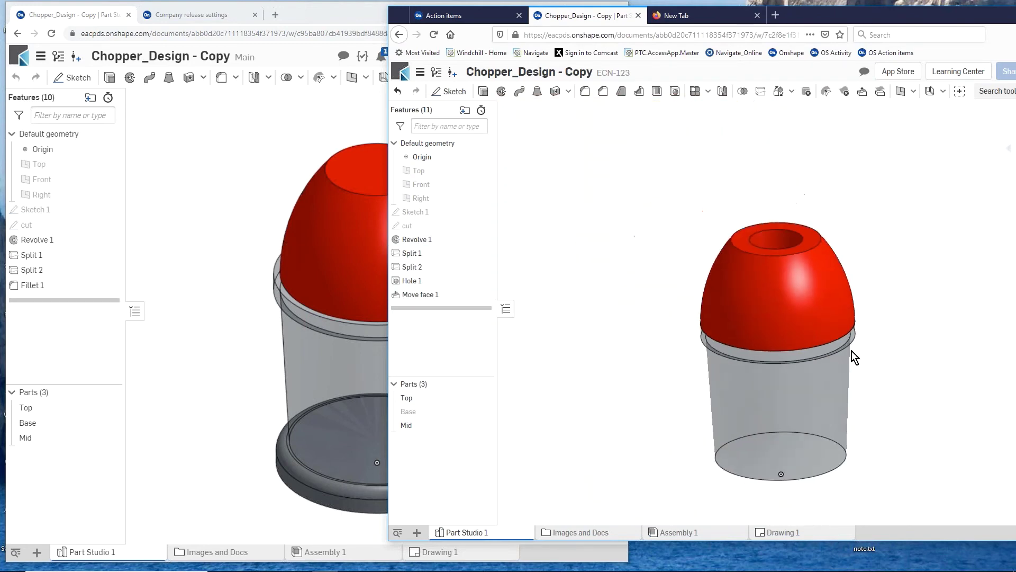
Hide the Mid part and shell the Top part to a 0.1 in thickness, removing its flat underside face
right_click_drag(739, 399, 703, 391)
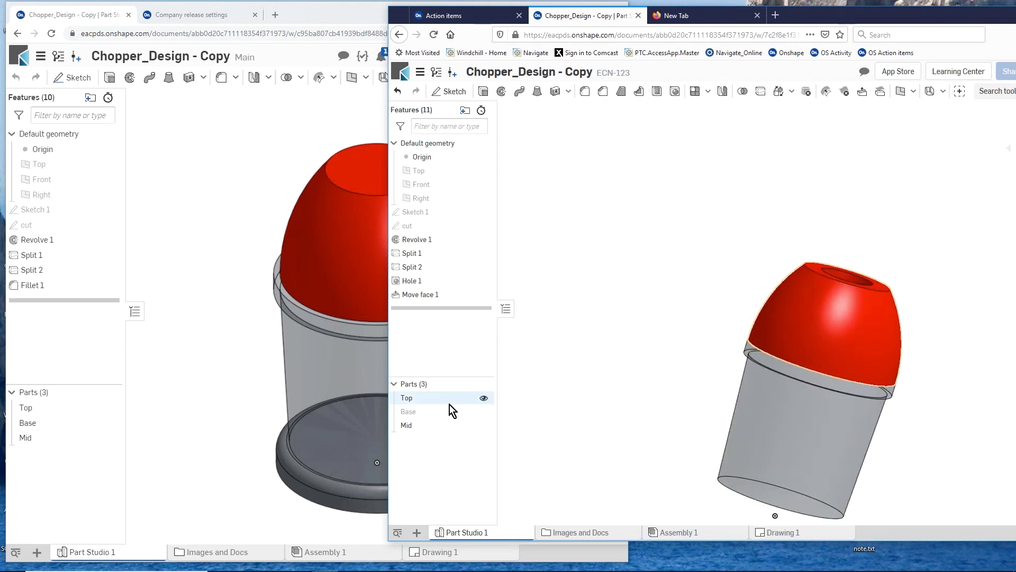
left_click(483, 424)
right_click_drag(693, 404, 717, 365)
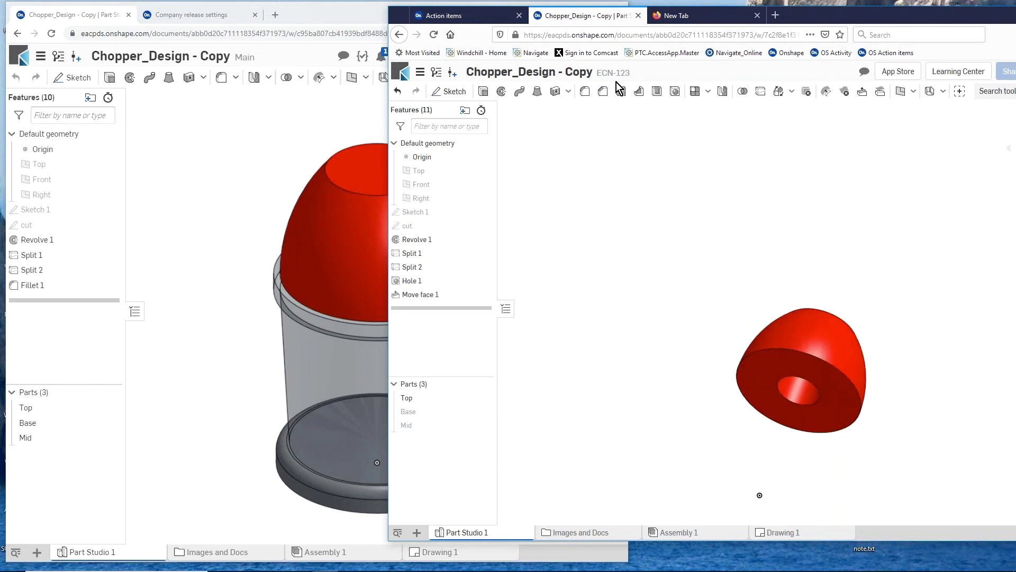
left_click(657, 93)
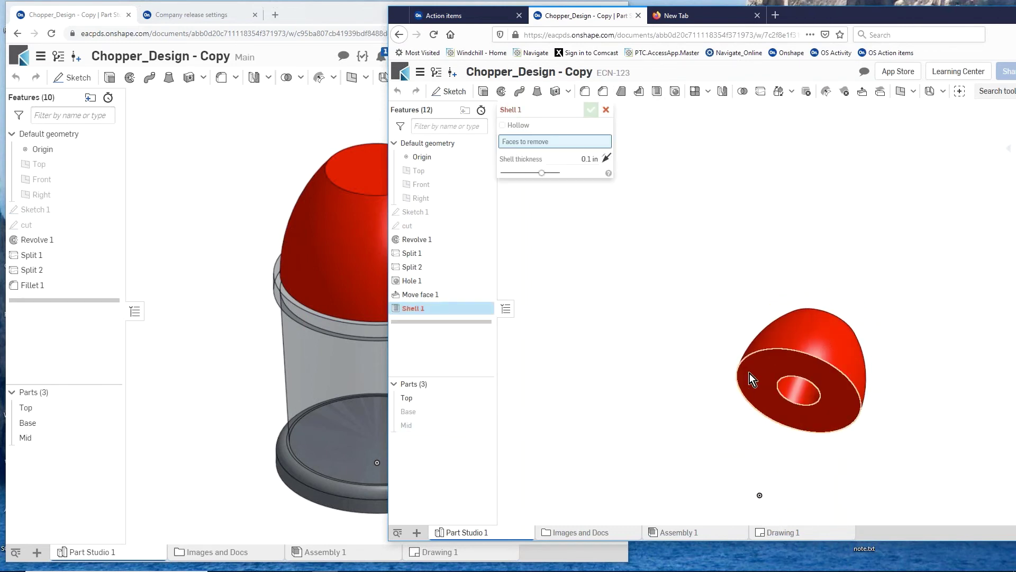
left_click(749, 373)
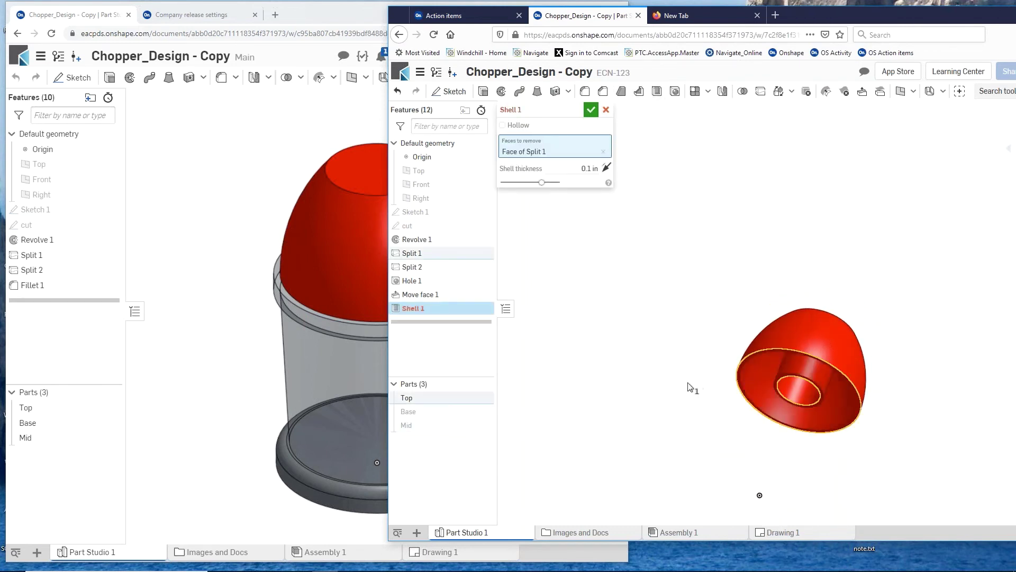
left_click(591, 110)
right_click_drag(752, 420, 747, 469)
scroll(773, 373, "up", 3)
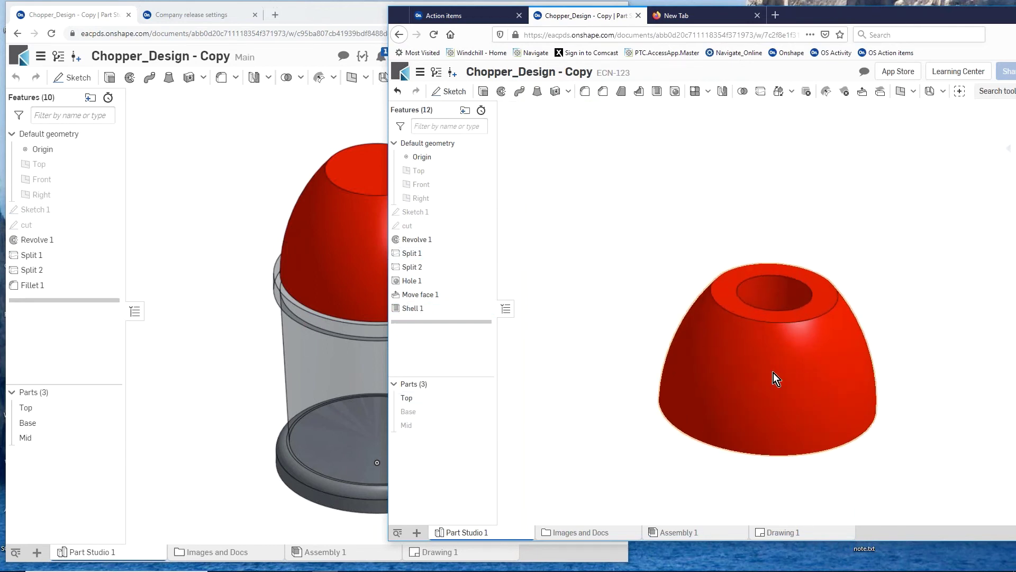
scroll(595, 344, "down", 2)
scroll(716, 372, "up", 2)
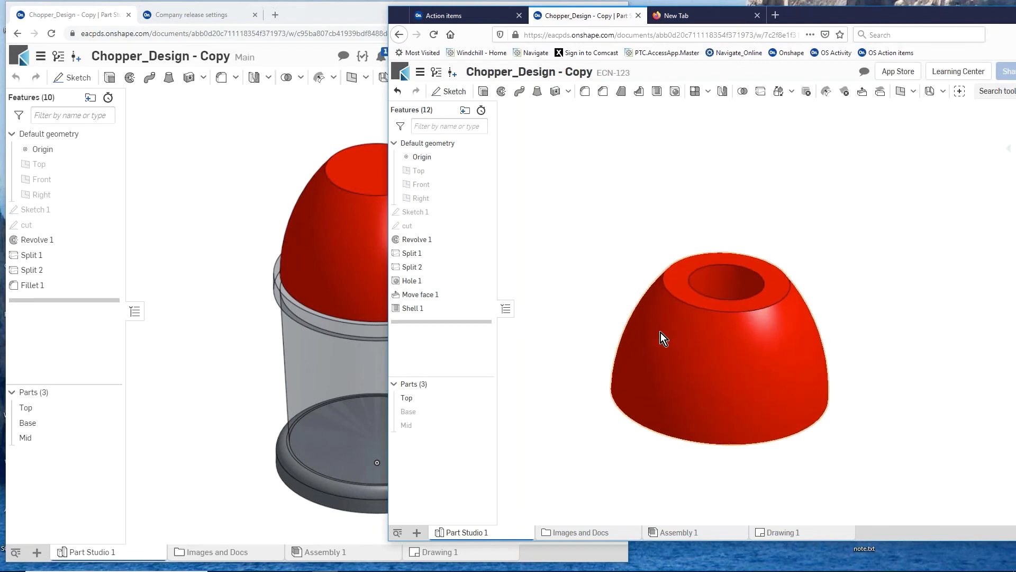
Show the Base and Mid parts again in the colleague's ECN-123 workspace
left_click(488, 411)
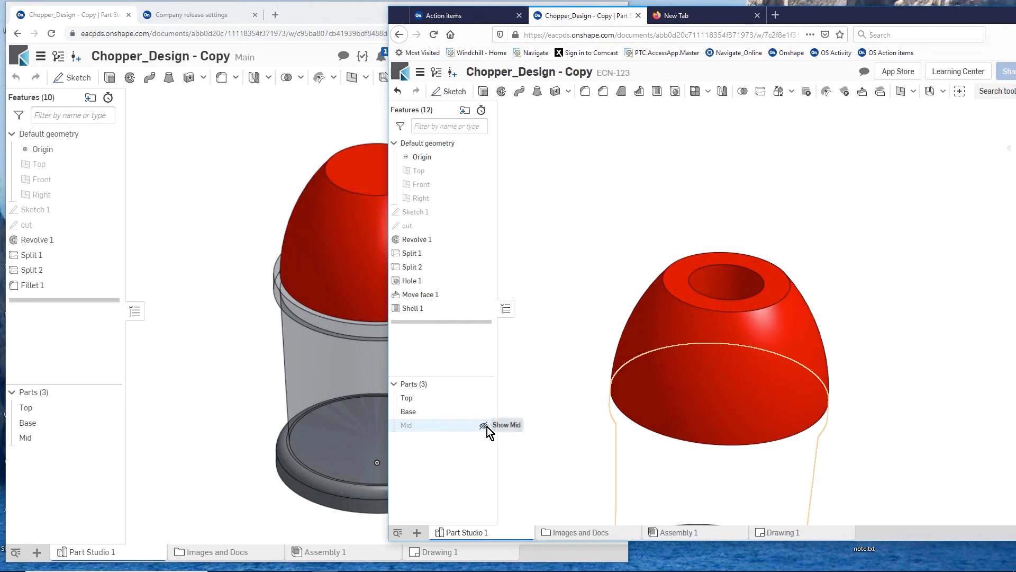
left_click(483, 426)
scroll(752, 397, "down", 3)
scroll(746, 415, "up", 2)
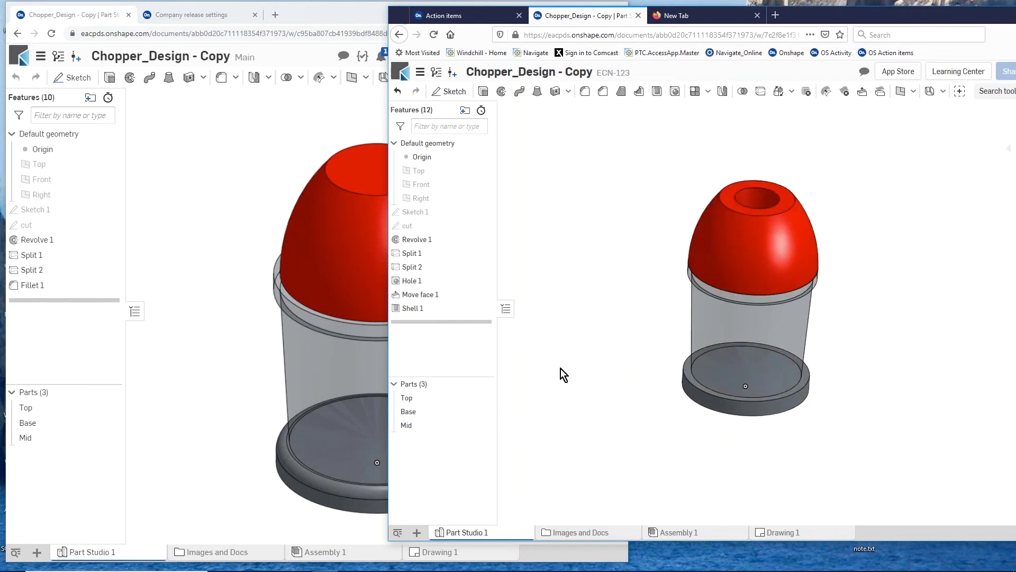
Switch to the owner's Main workspace, open Drawing 1 and widen that browser window
left_click(217, 367)
mouse_move(243, 379)
right_mouse_down()
mouse_move(228, 364)
mouse_move(233, 347)
mouse_move(261, 399)
mouse_move(234, 353)
mouse_move(249, 384)
right_mouse_up()
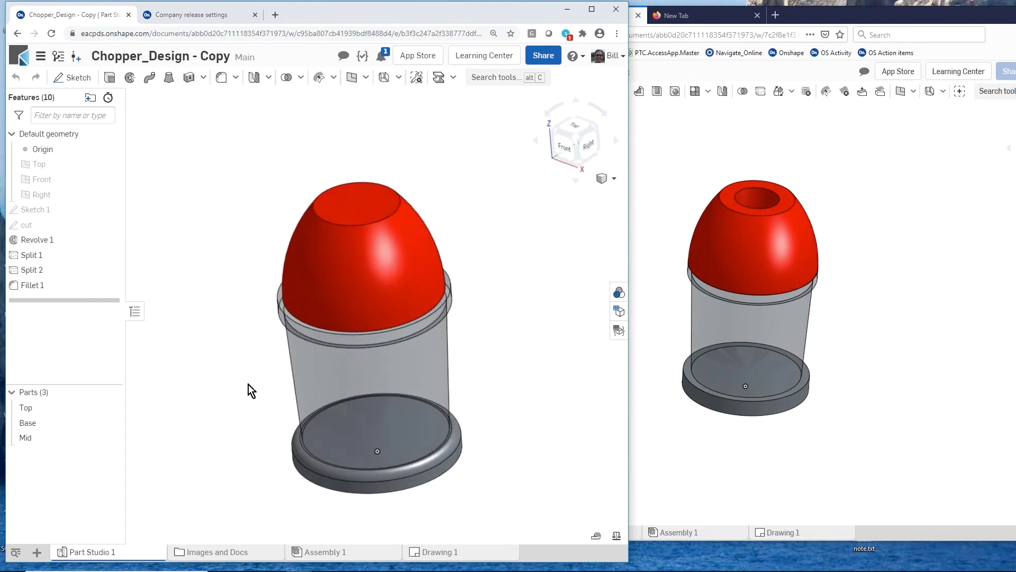
left_click(437, 550)
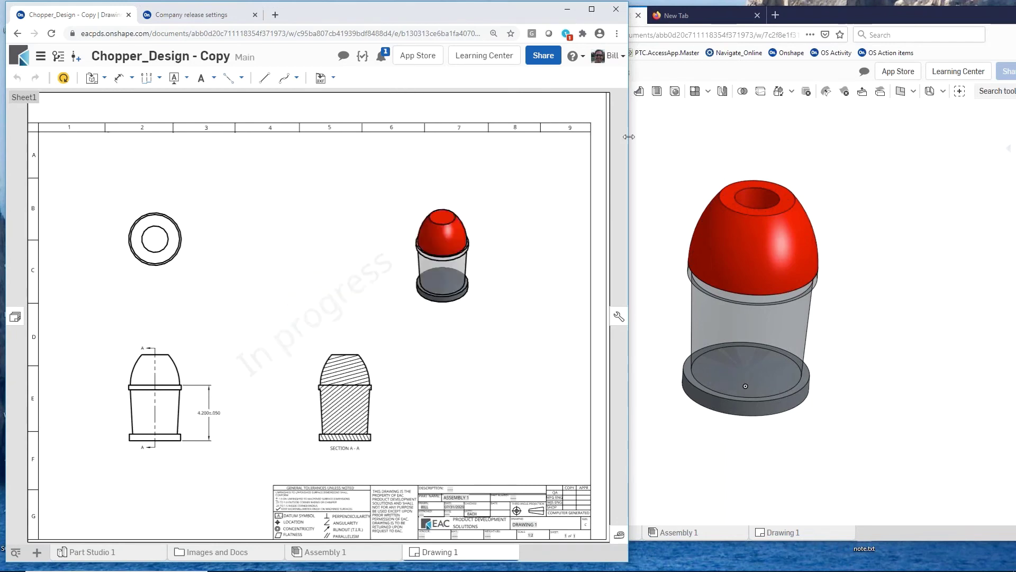
left_click_drag(635, 138, 731, 140)
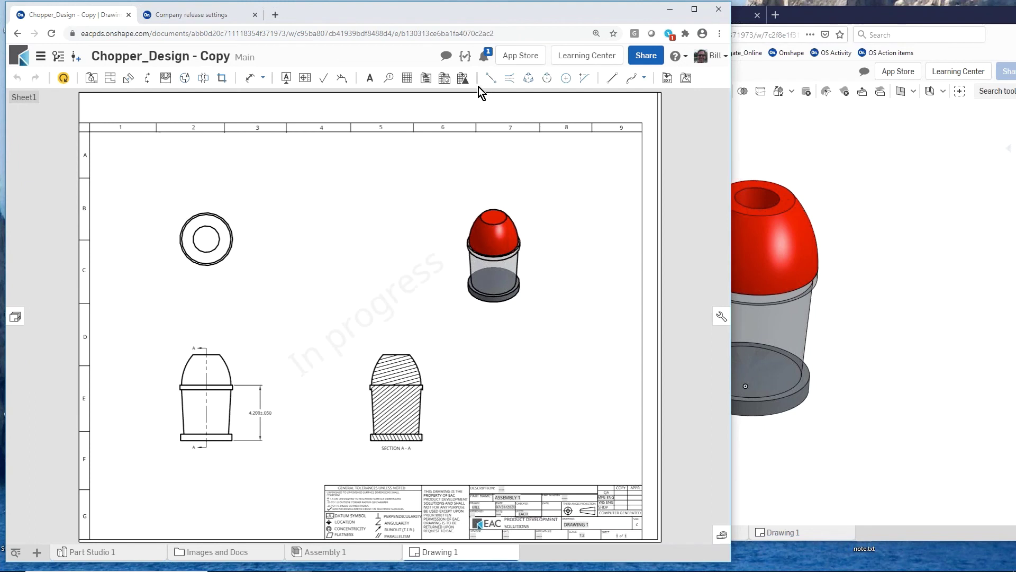
Insert a flattened BOM table of Assembly 1 against the sheet's right border and a revision table in the frame's upper-right corner
left_click(425, 78)
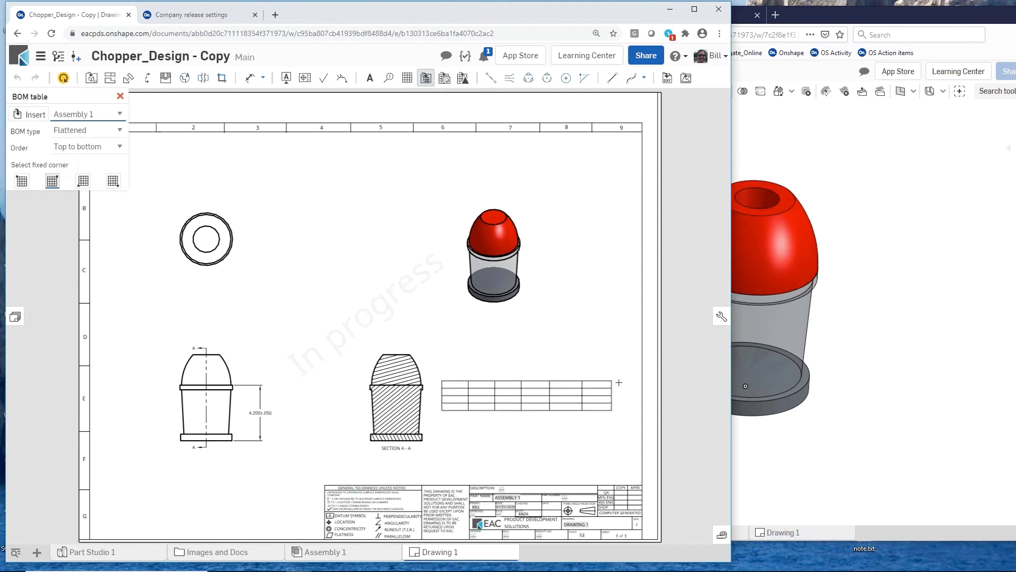
left_click(548, 313)
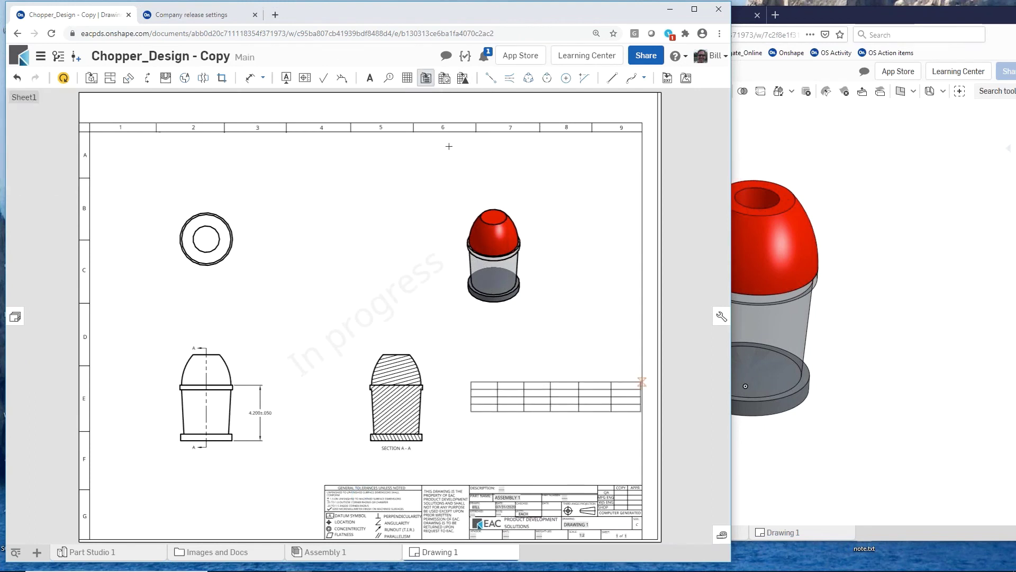
left_click(463, 78)
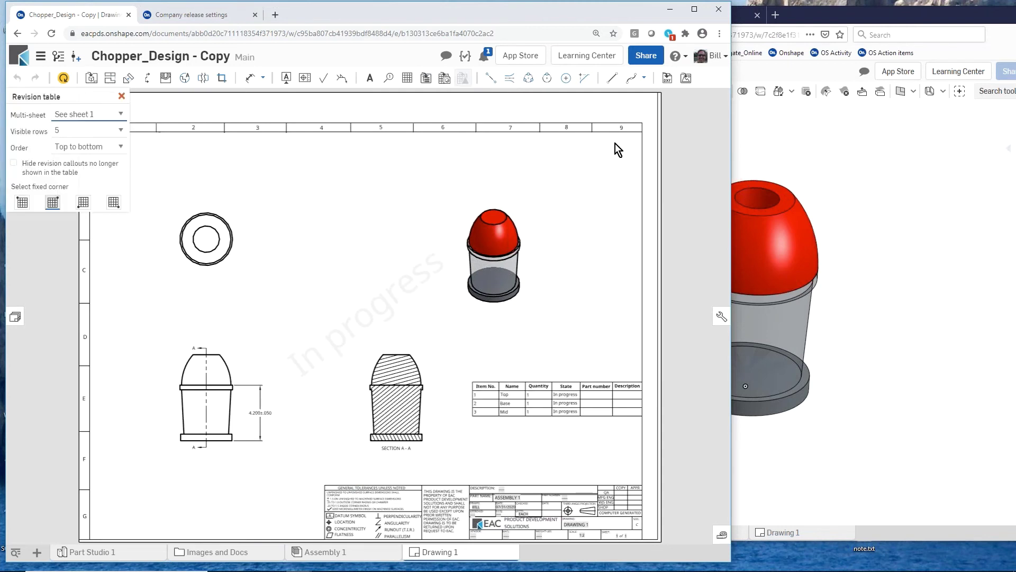
left_click(641, 131)
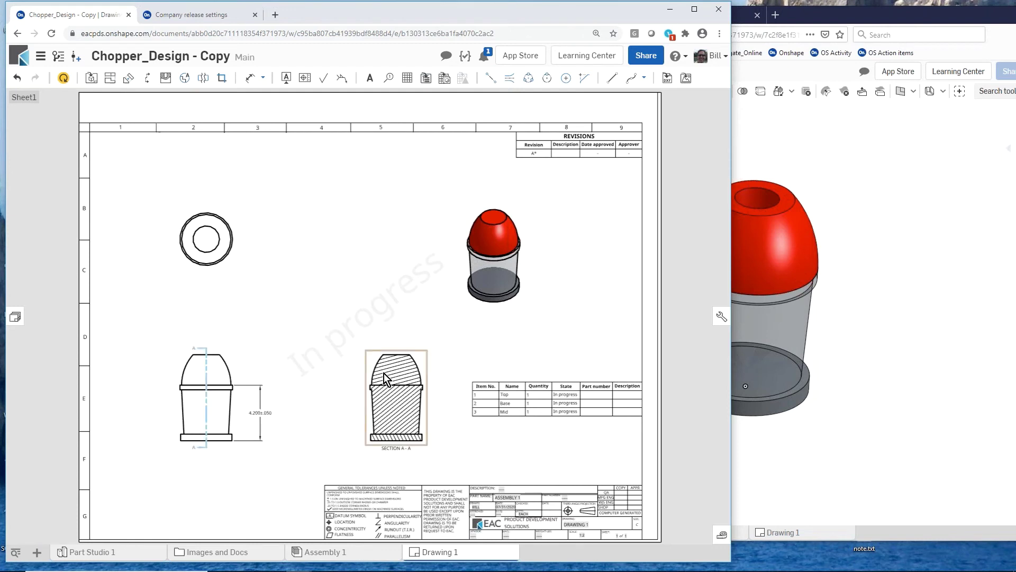
Return to Part Studio 1 and preview product_blade.jpg, product_image2.jpg and product_specs2.jpg from the Images and Docs folder in the tab manager
mouse_move(212, 553)
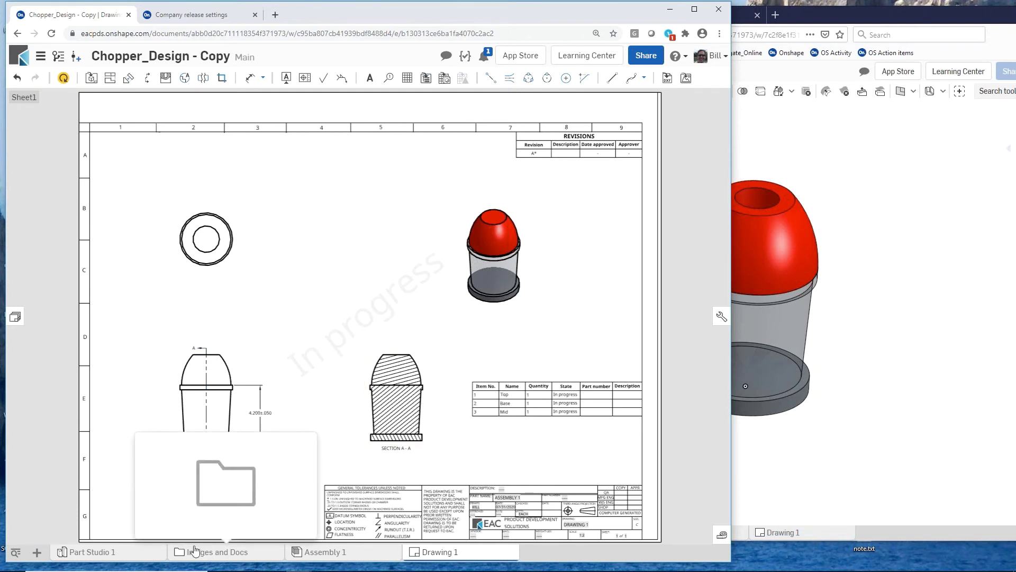
mouse_move(127, 553)
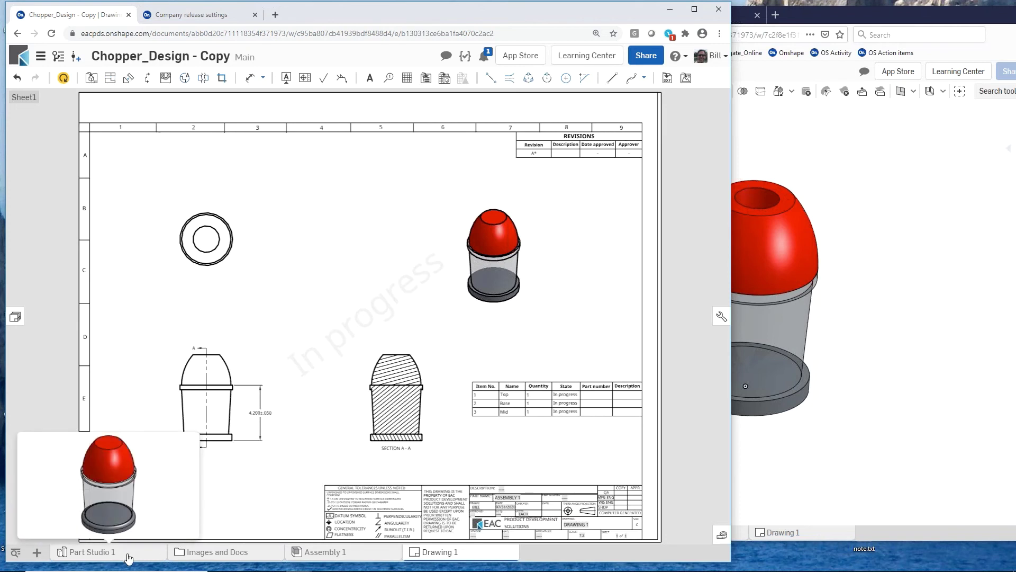
left_click(127, 553)
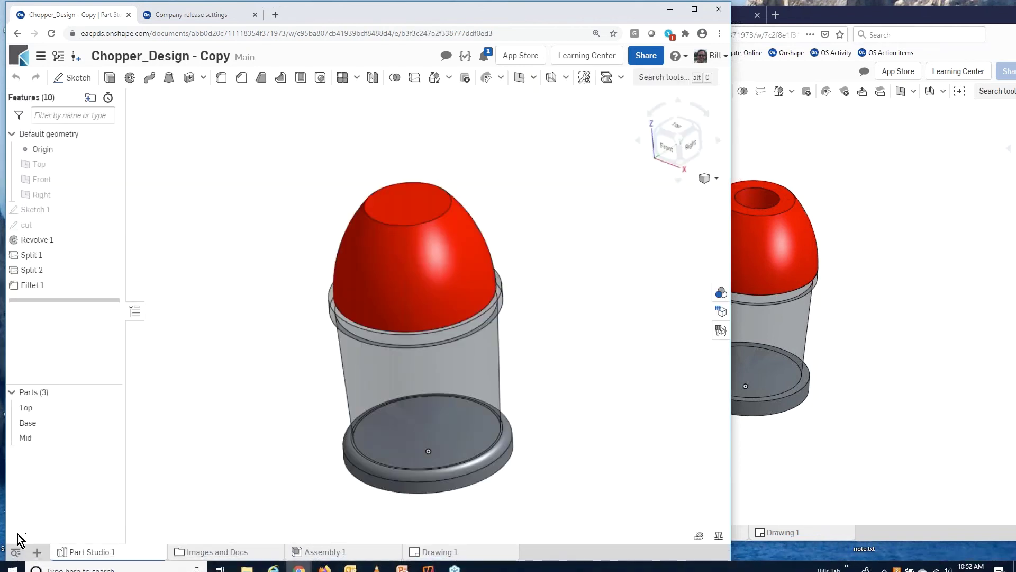
left_click(16, 553)
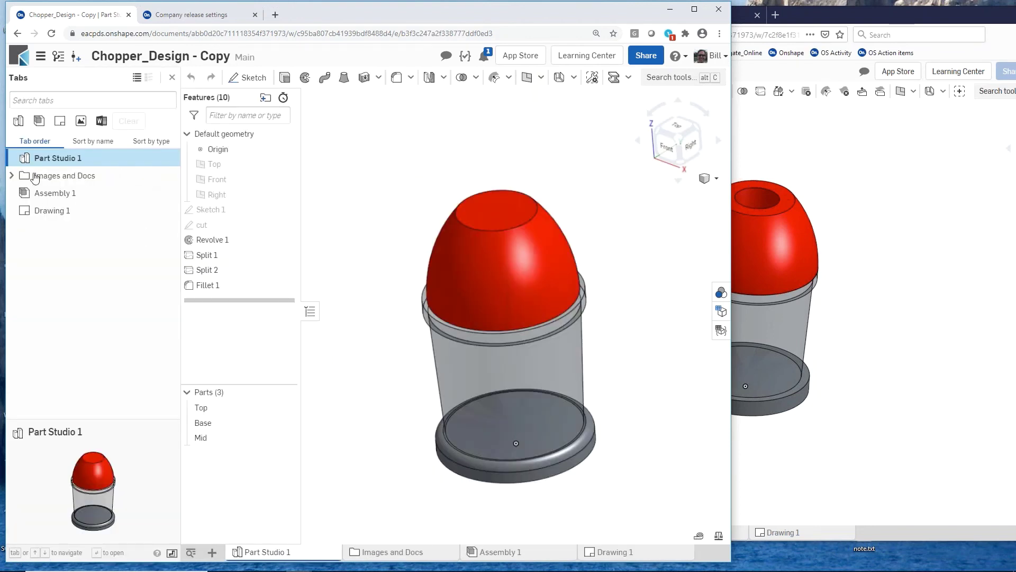
left_click(12, 177)
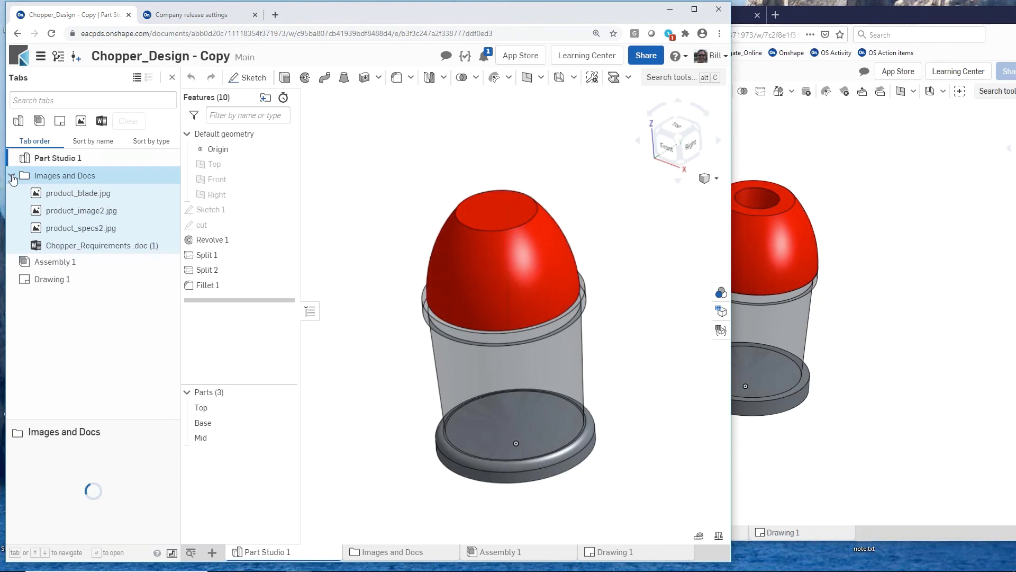
left_click(78, 197)
left_click(82, 212)
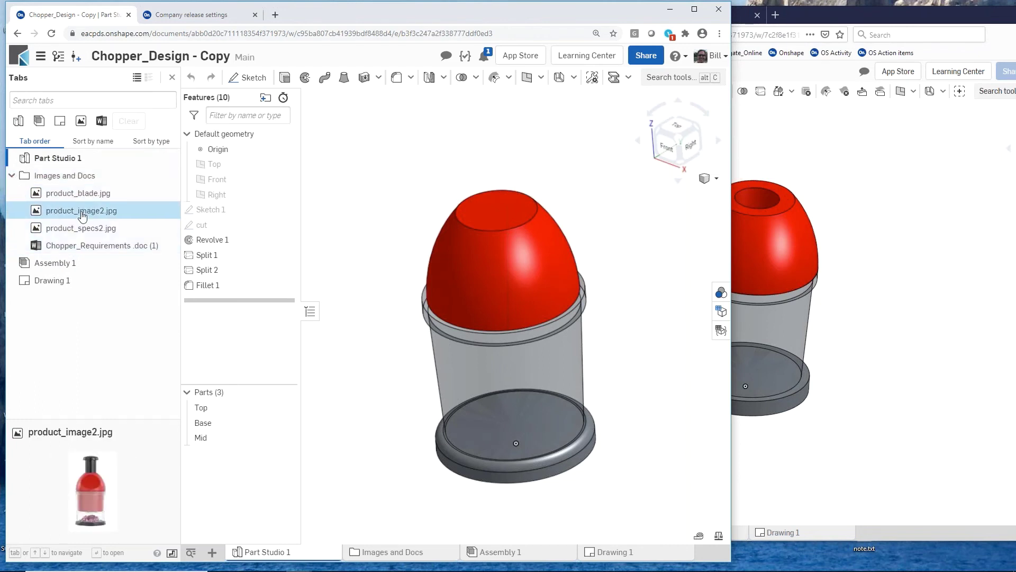
left_click(88, 229)
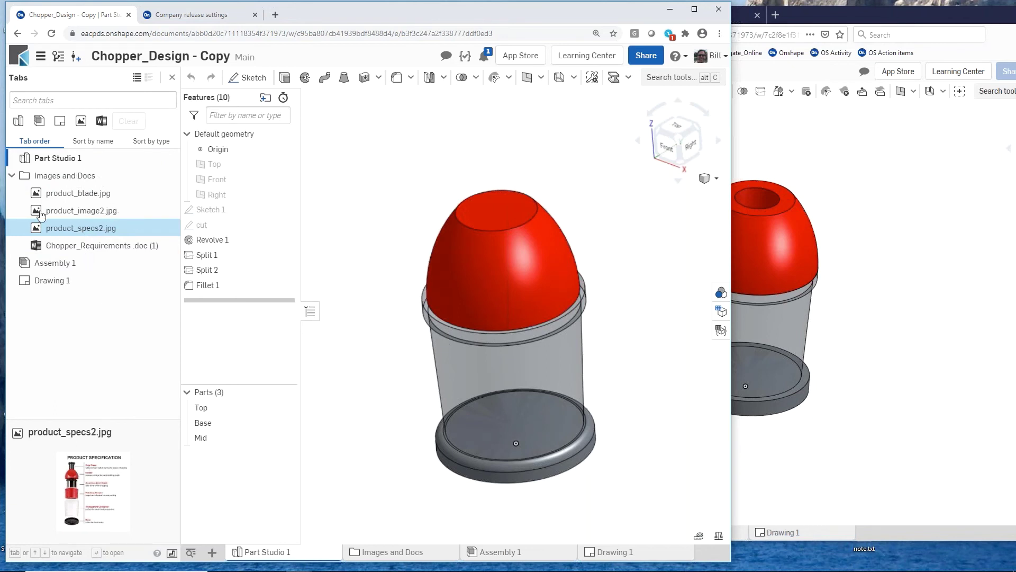
left_click(11, 176)
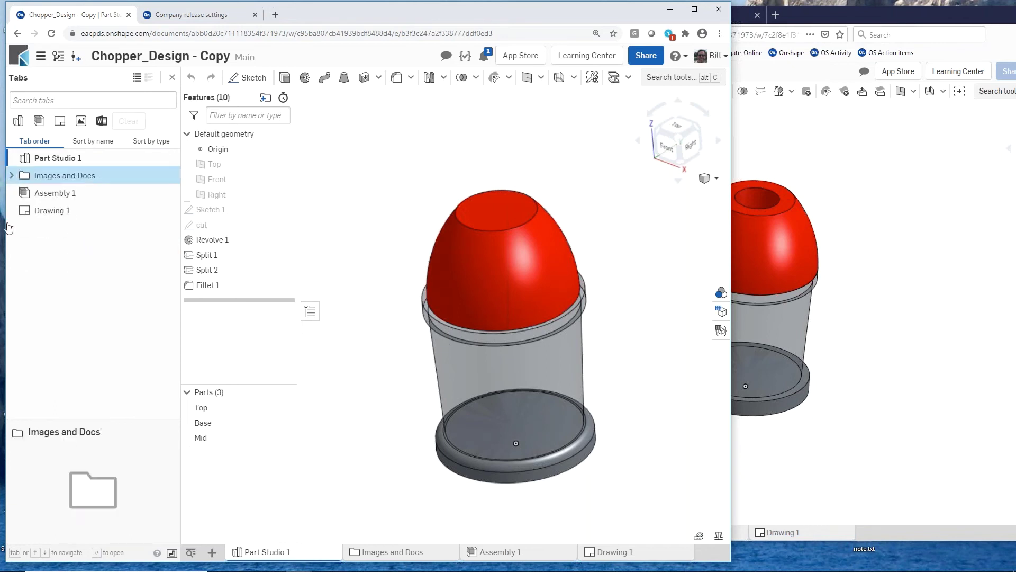
Close the tab manager and isolate the Mid part in Part Studio 1
left_click(172, 78)
scroll(331, 373, "down", 2)
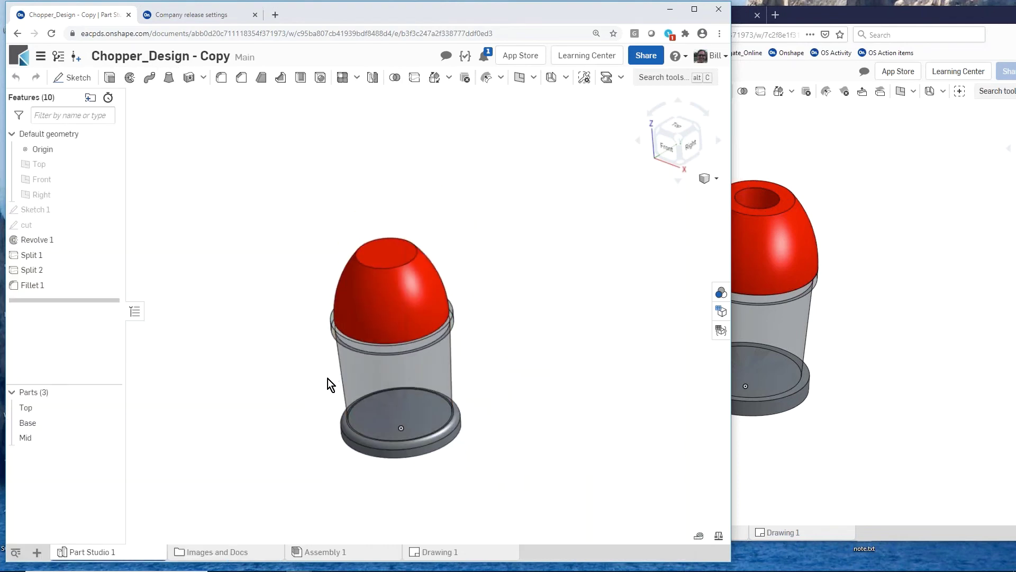
left_click(370, 386)
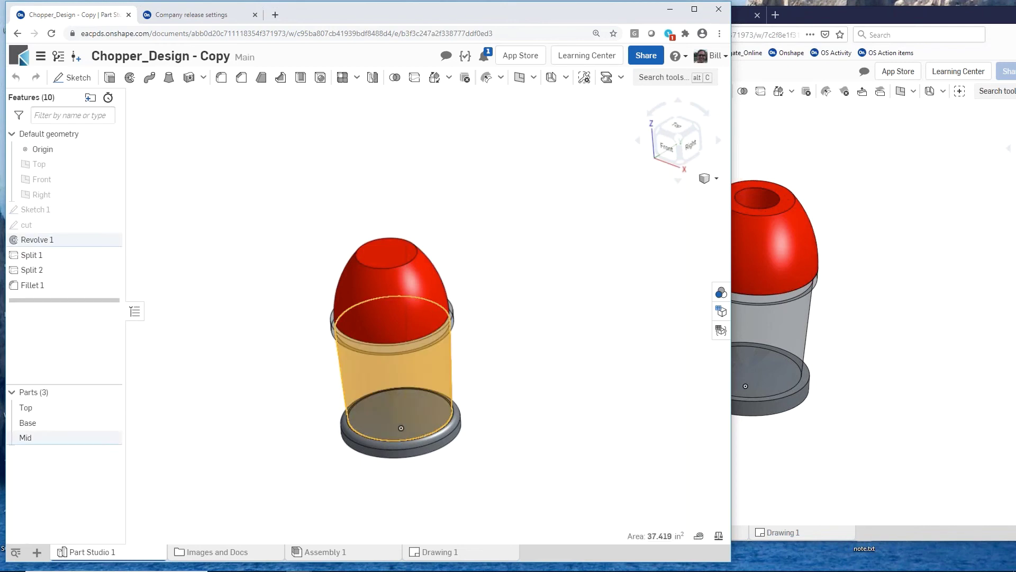
right_click(370, 386)
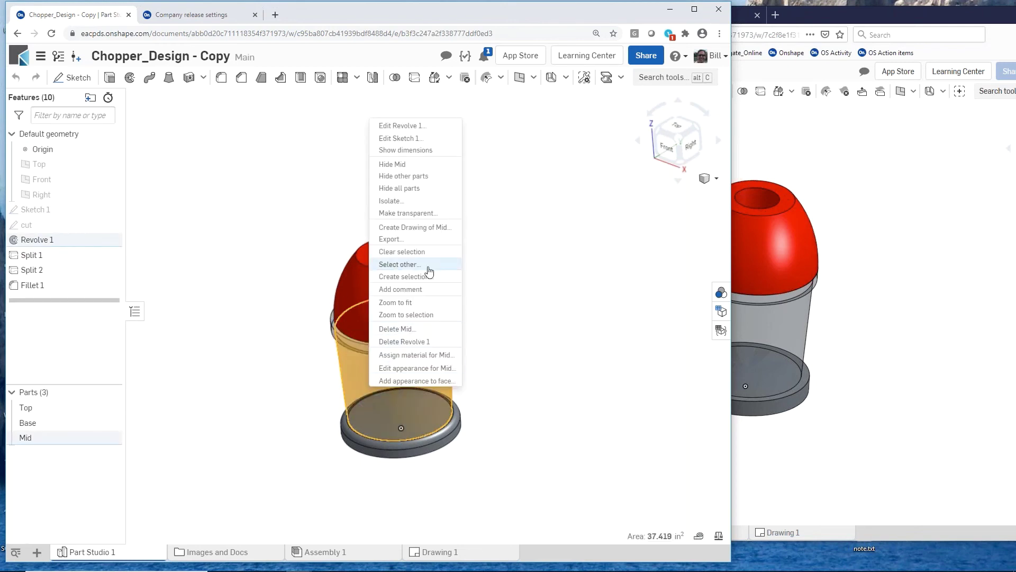
left_click(402, 201)
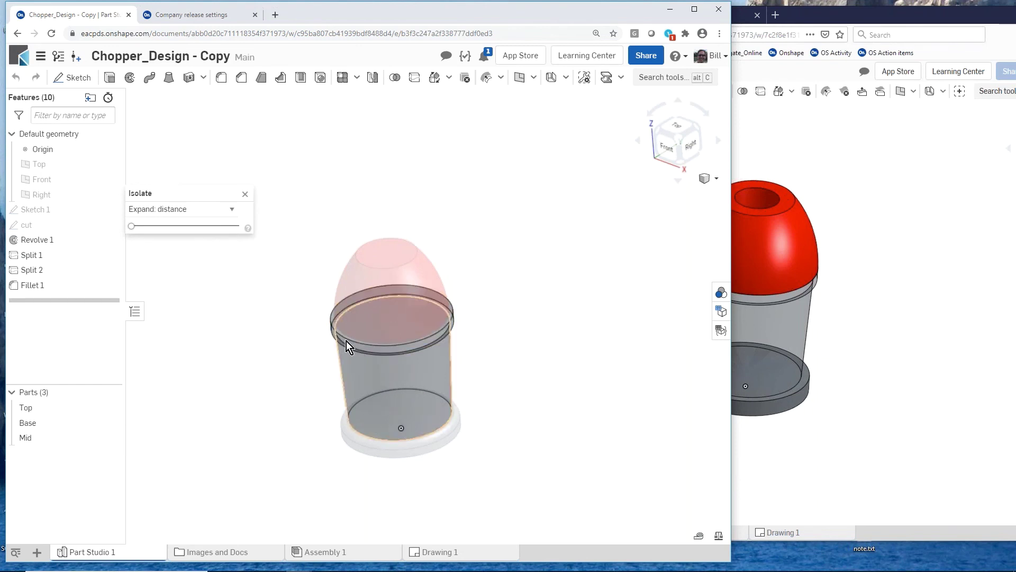
Shell the Mid part with a 0.1 in wall, removing its top and bottom faces, and end the isolation
left_click(300, 78)
left_click(374, 326)
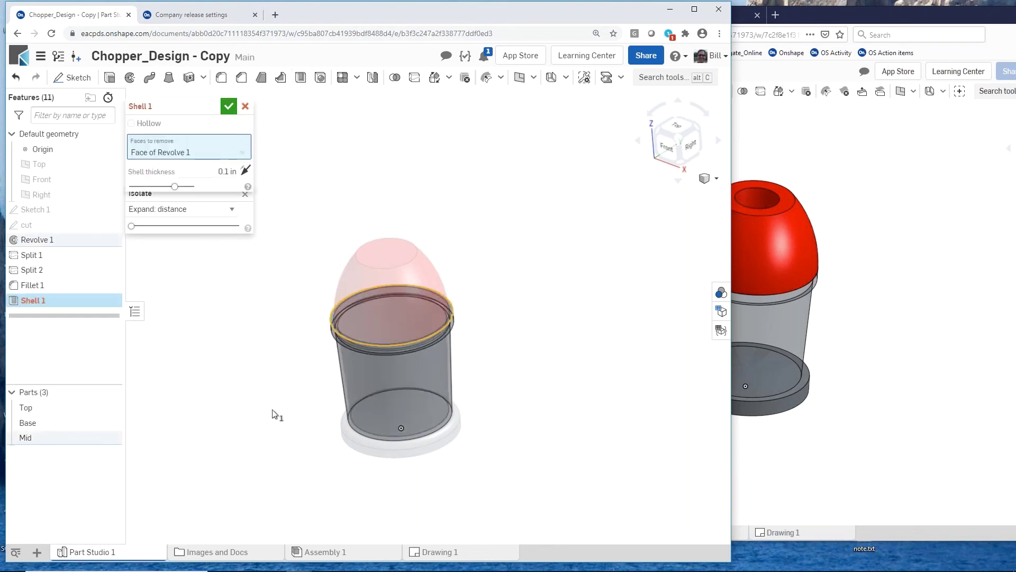
right_click_drag(274, 414, 343, 379)
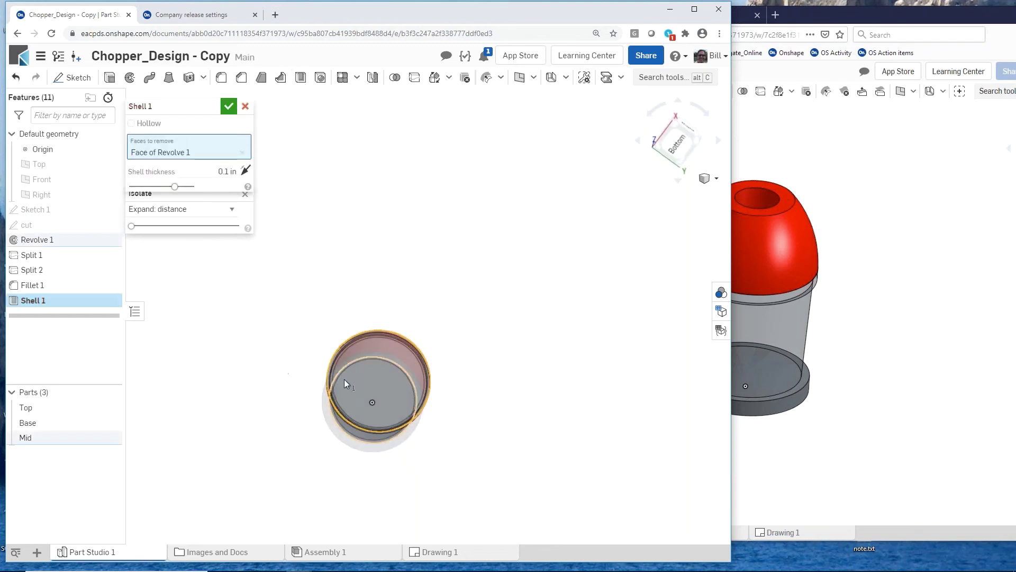
left_click(367, 397)
right_click_drag(286, 345, 300, 427)
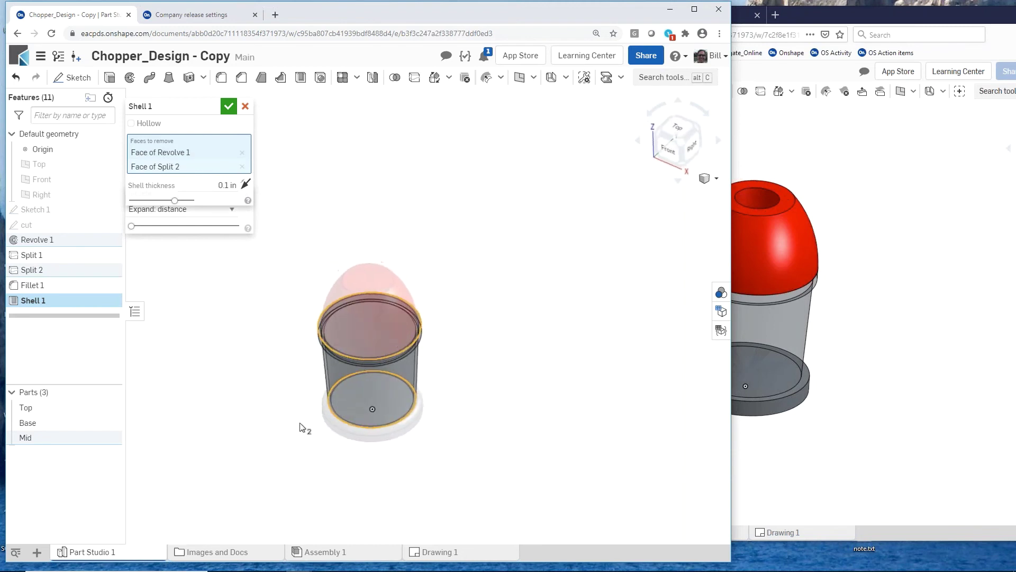
left_click(229, 106)
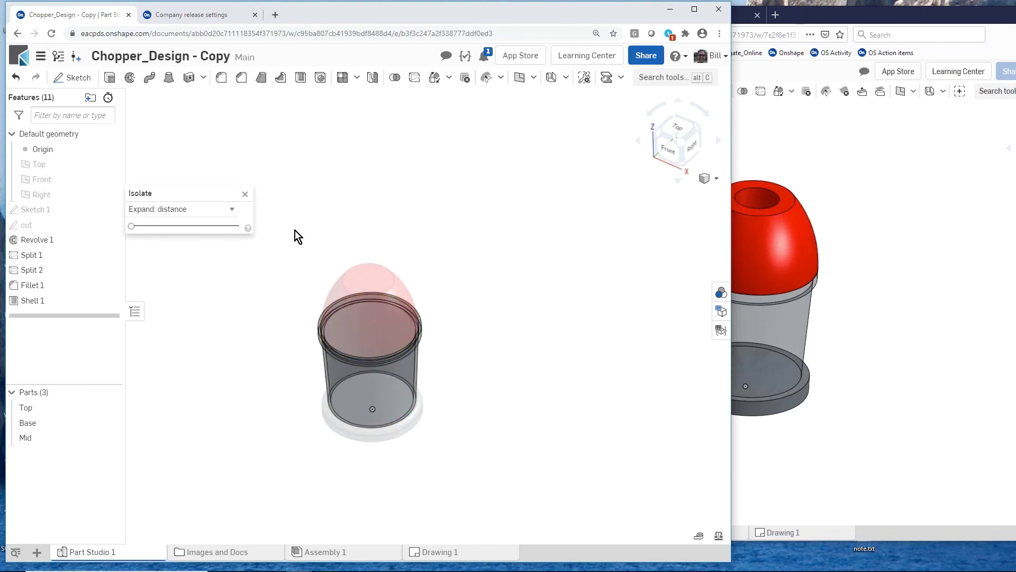
left_click(249, 195)
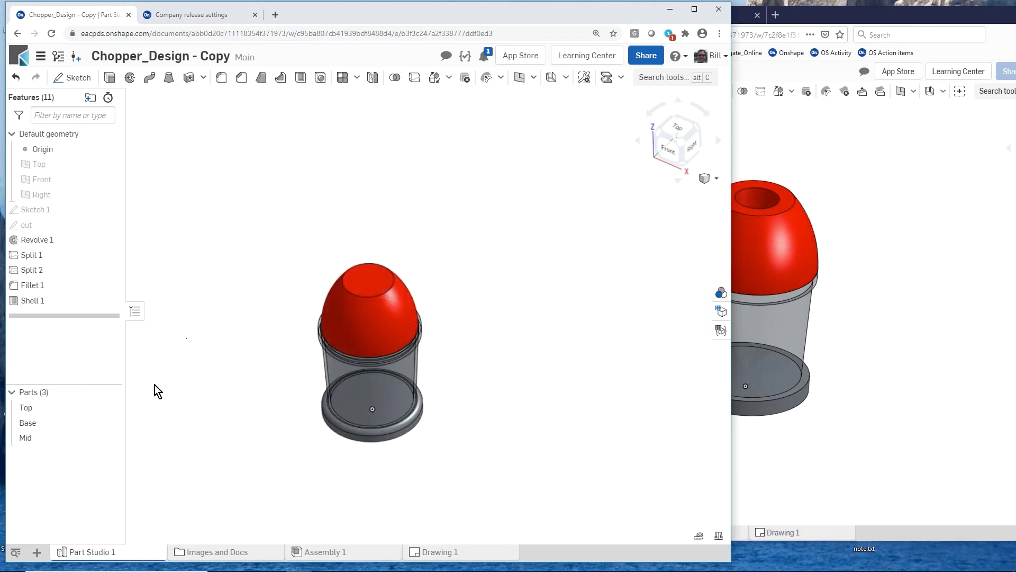
Isolate the Mid part again to inspect its shelled walls, exit the isolation and view the whole chopper
right_click(88, 442)
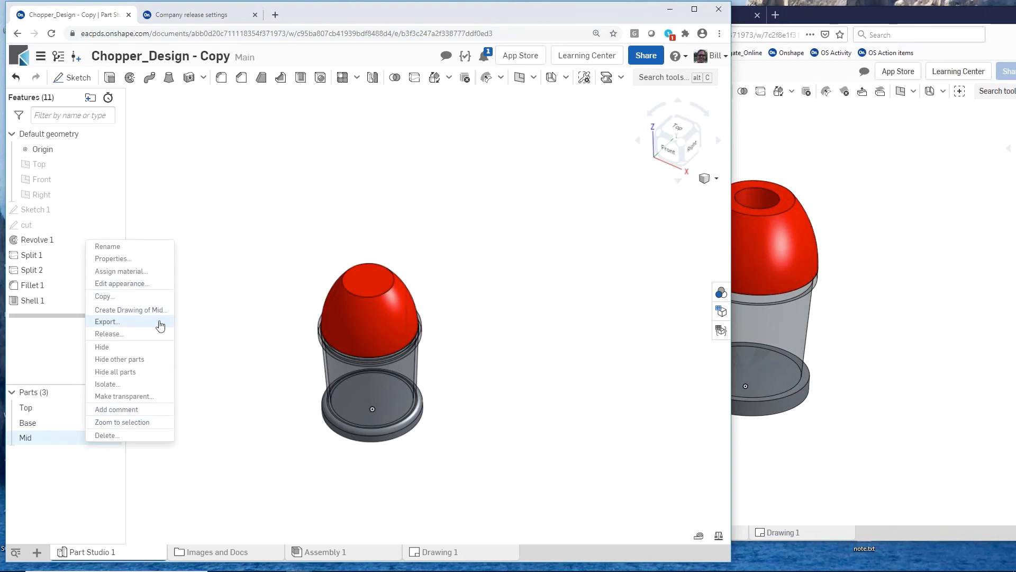
left_click(158, 385)
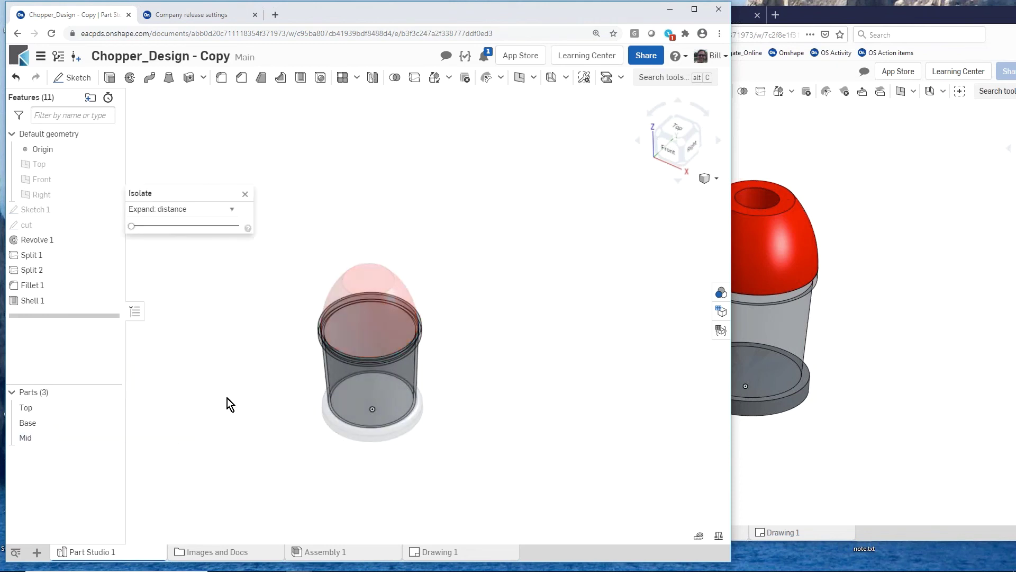
right_click(75, 440)
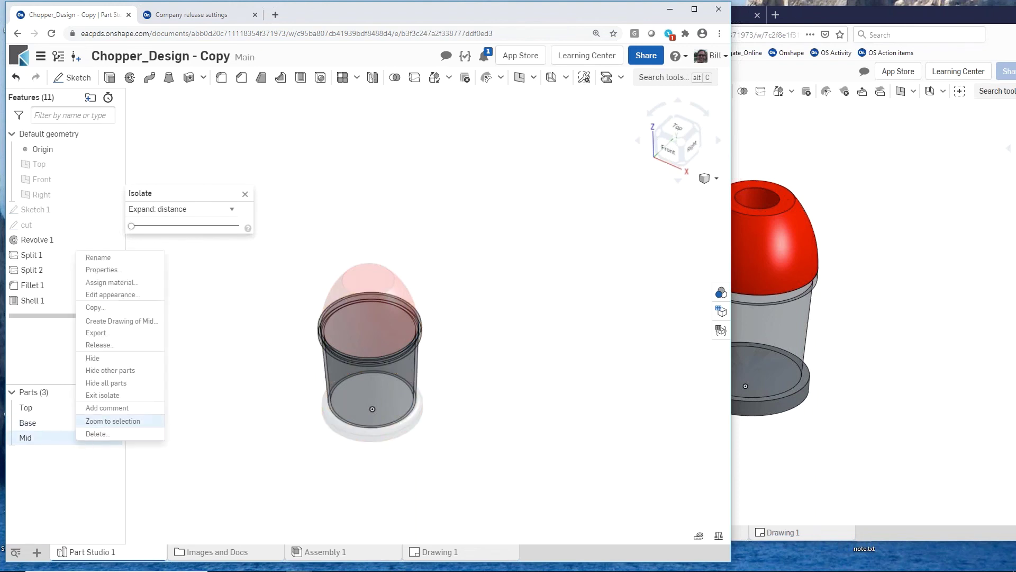
left_click(103, 395)
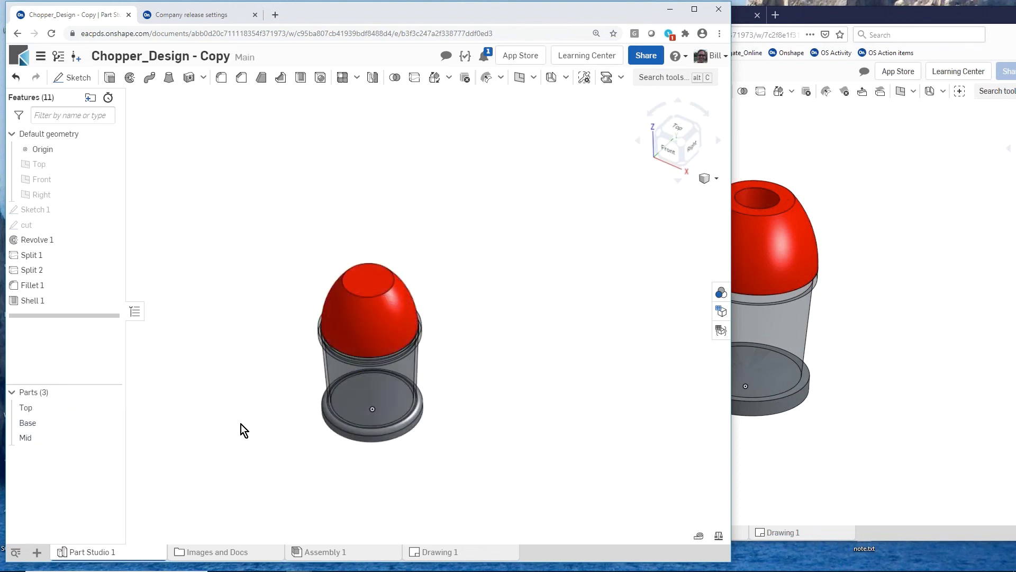
right_click_drag(240, 411, 320, 460)
scroll(293, 424, "up", 3)
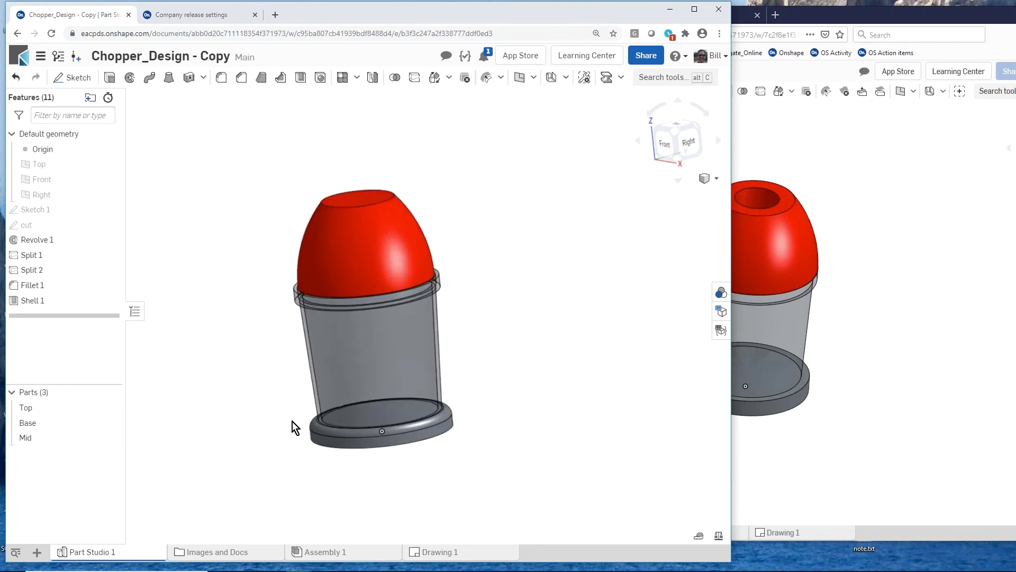
right_click_drag(288, 397, 309, 360)
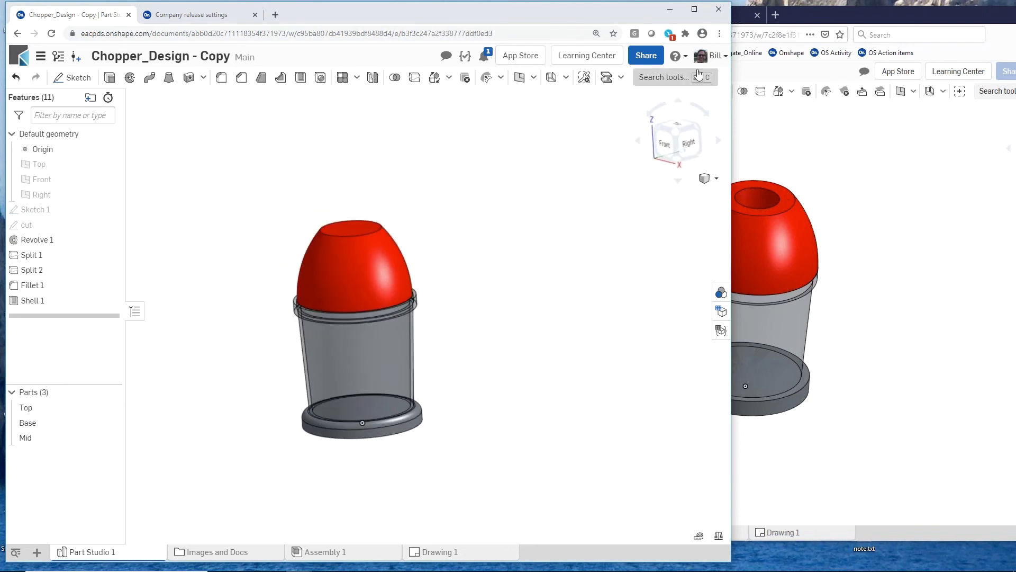
left_click(354, 311)
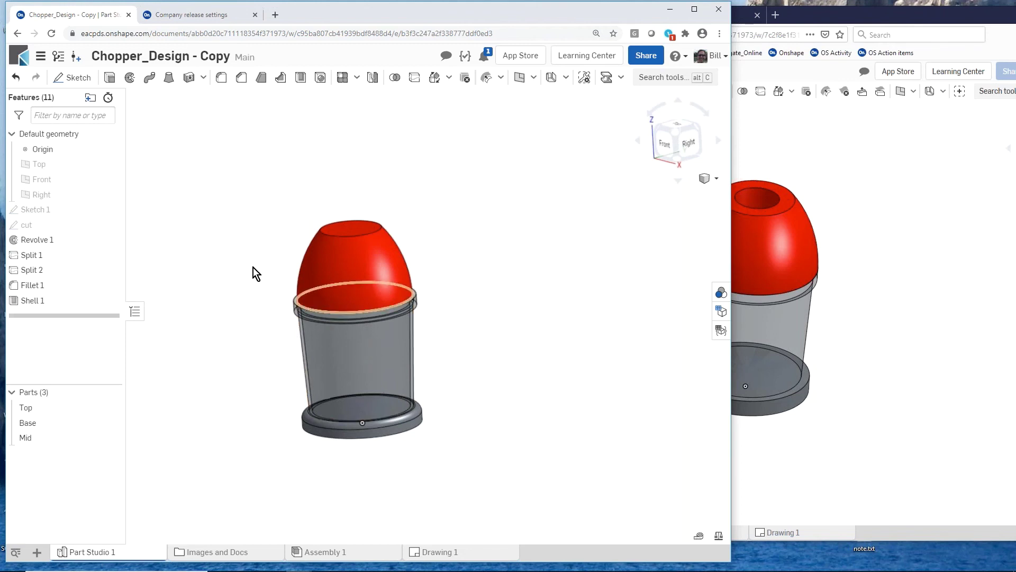
Open the version history, view the ECN-123 workspace's model and return to the Main workspace
left_click(59, 56)
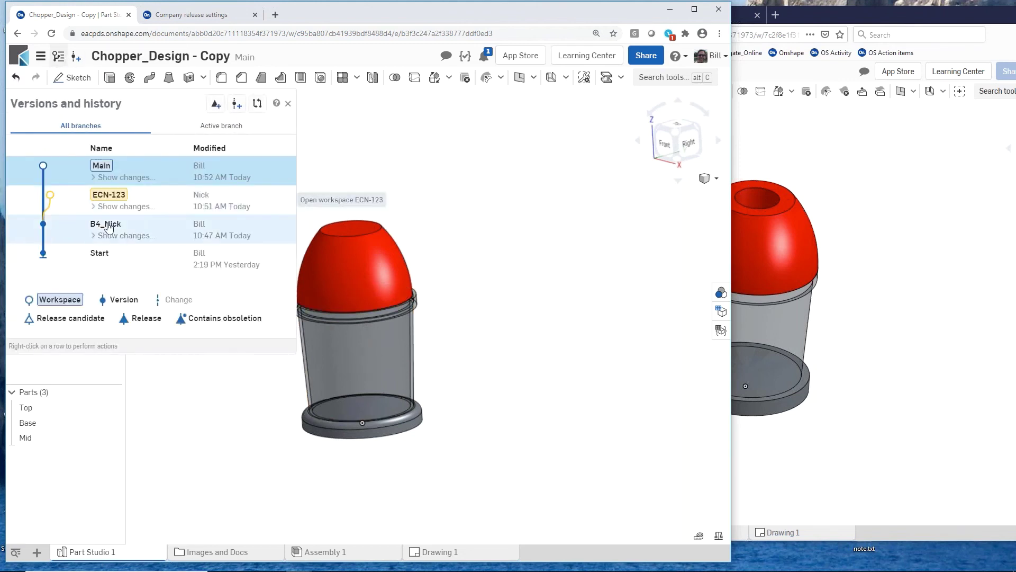
left_click(51, 200)
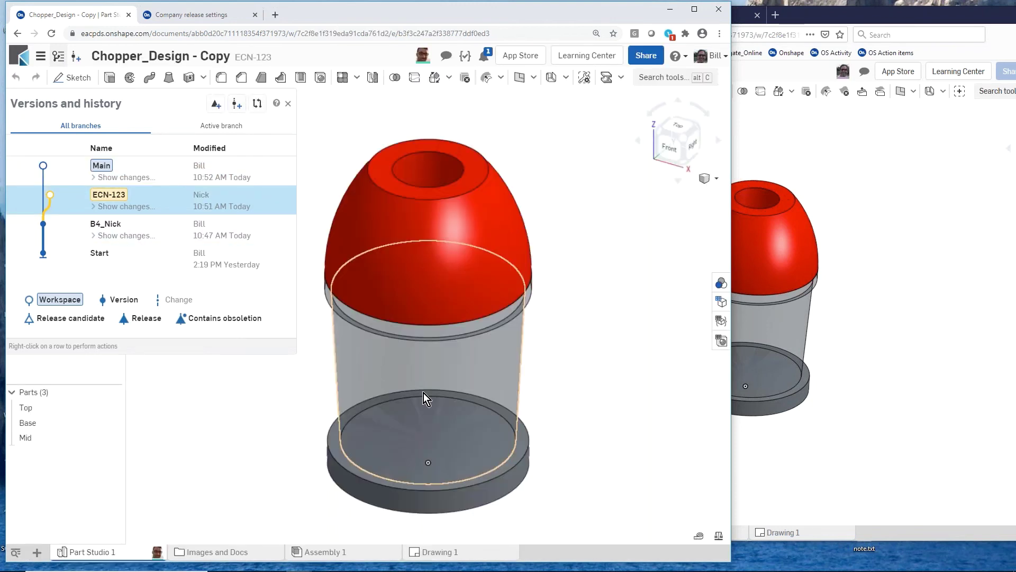
mouse_move(423, 393)
right_mouse_down()
mouse_move(415, 425)
mouse_move(433, 348)
mouse_move(411, 379)
right_mouse_up()
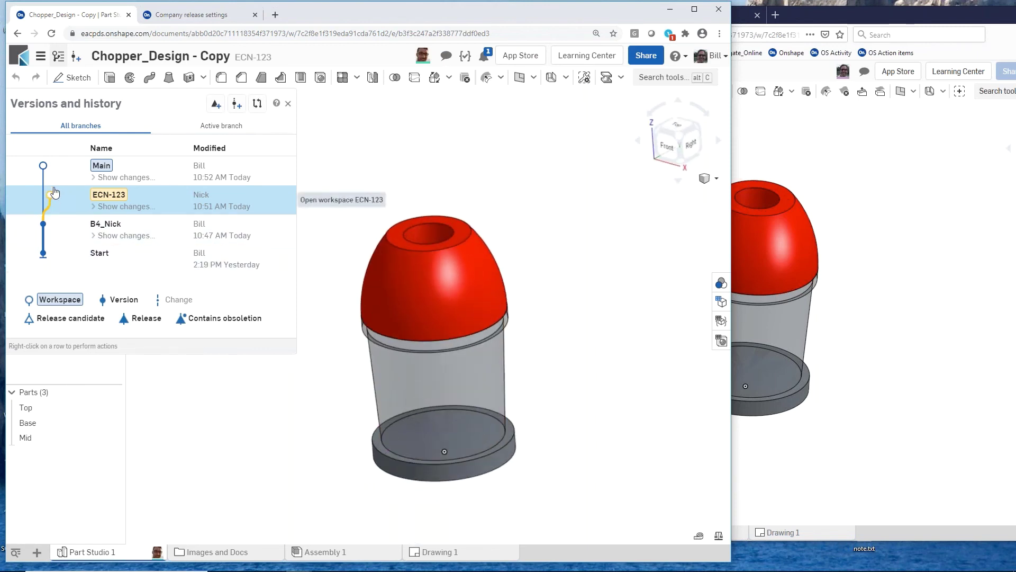
left_click(44, 167)
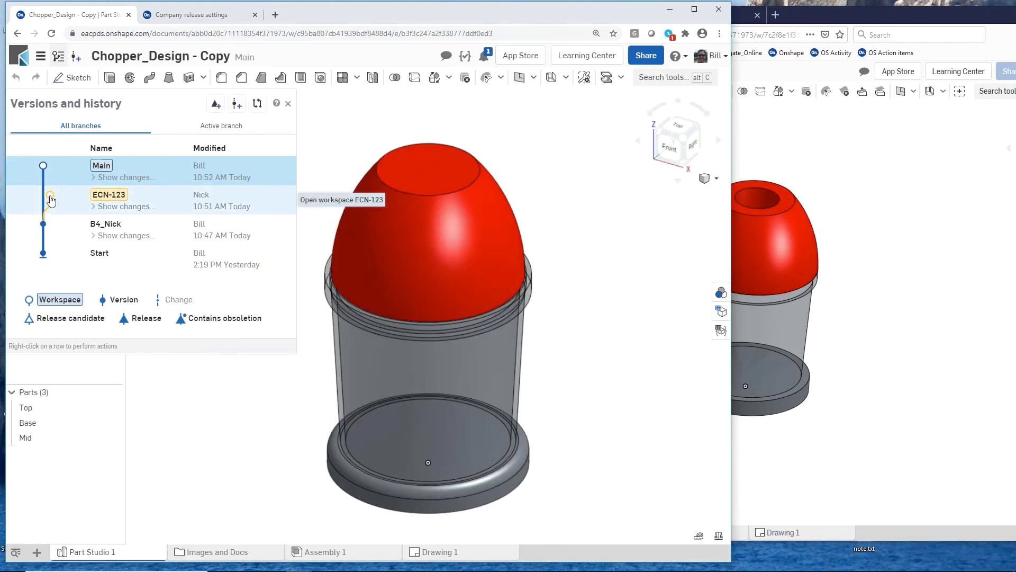
Merge the ECN-123 branch into the Main workspace and close the version history
right_click(50, 200)
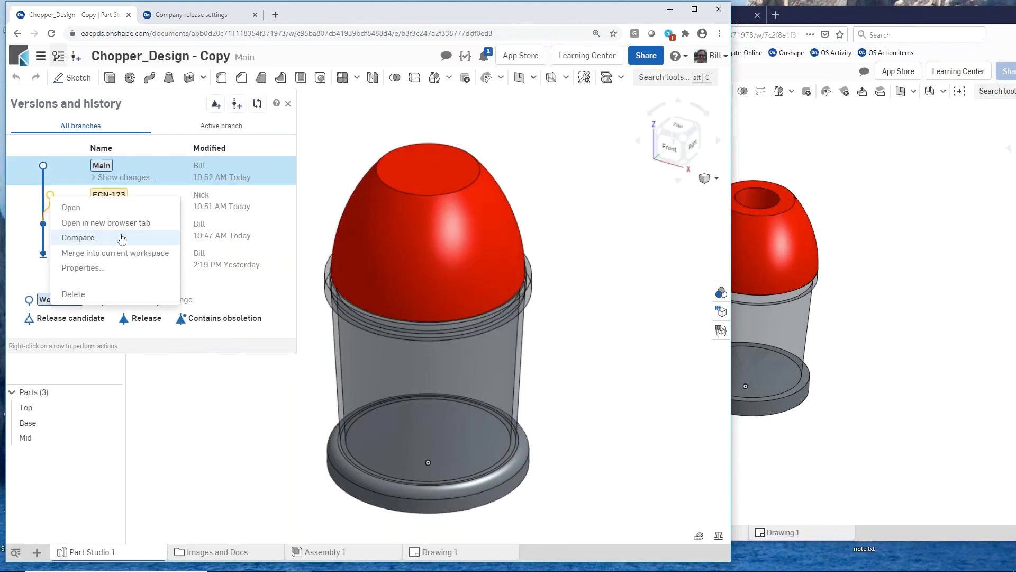
left_click(128, 254)
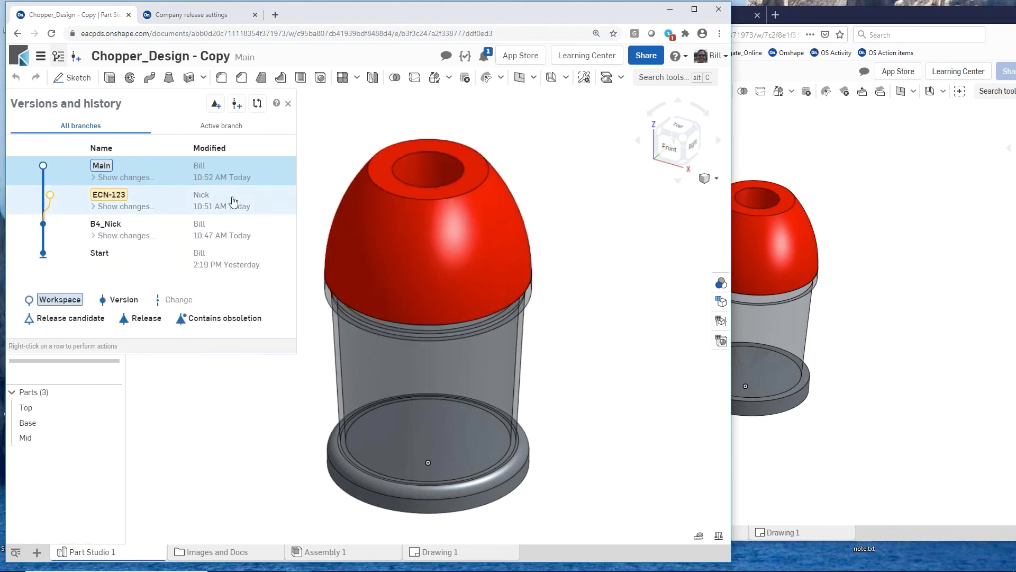
left_click(287, 103)
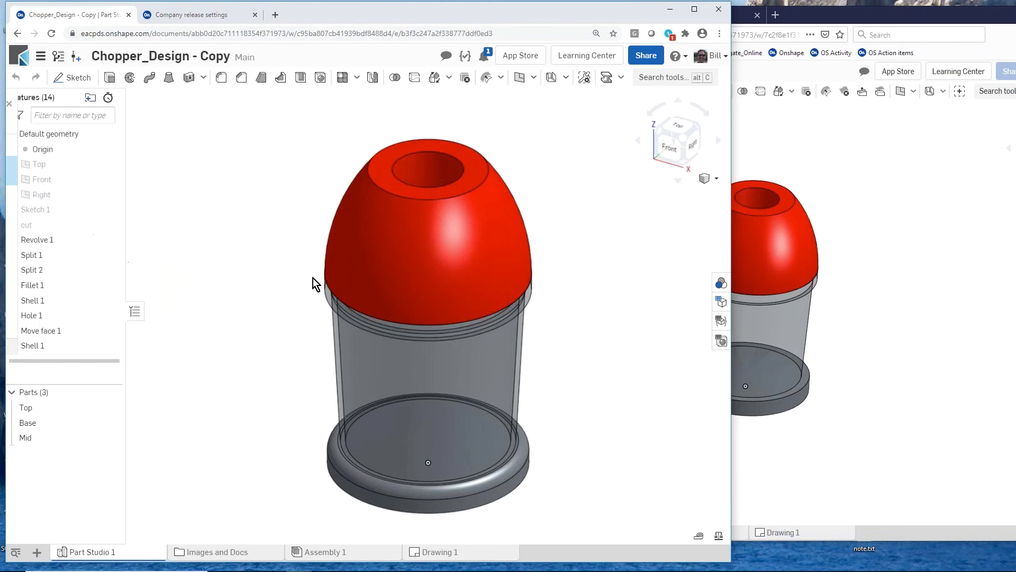
mouse_move(291, 329)
right_mouse_down()
mouse_move(294, 276)
mouse_move(287, 322)
right_mouse_up()
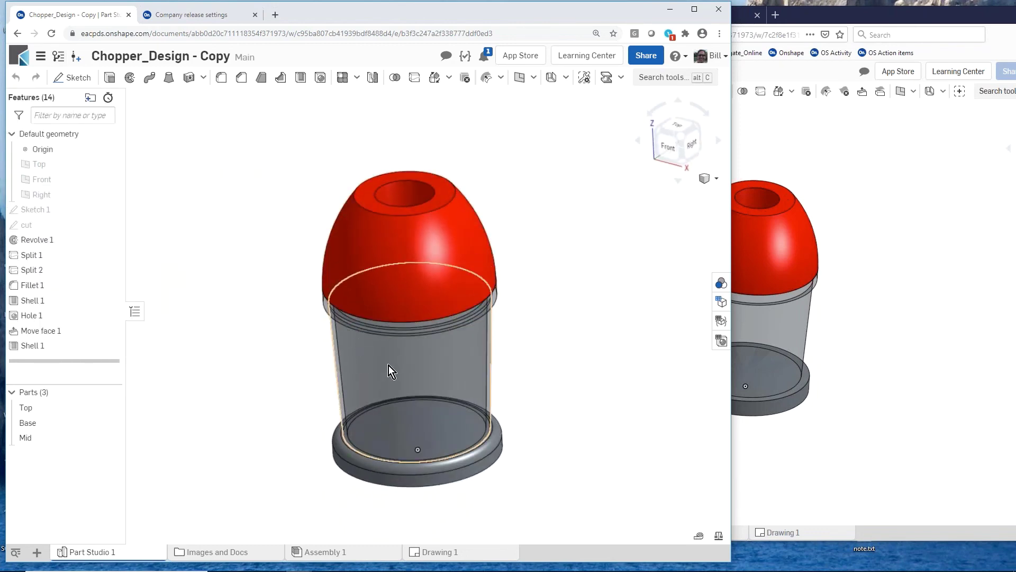
scroll(269, 358, "down", 2)
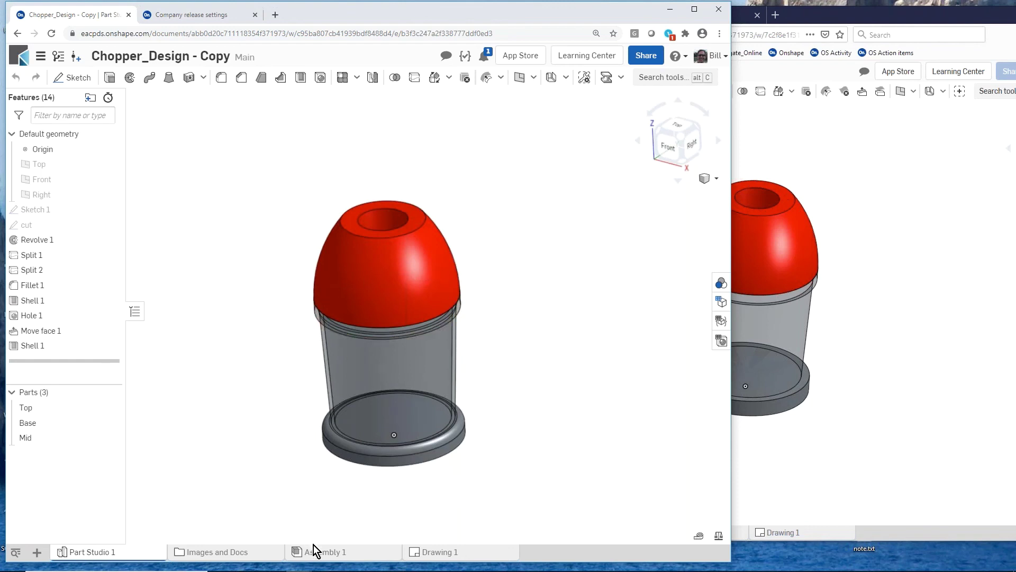
Open Assembly 1 and examine the merged changes on the assembled chopper
mouse_move(316, 554)
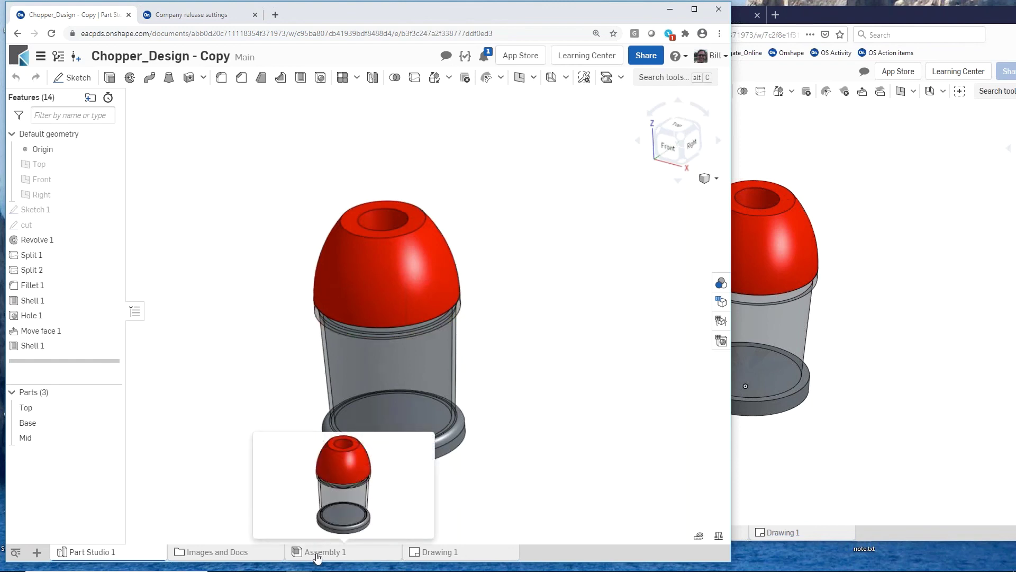
left_click(317, 553)
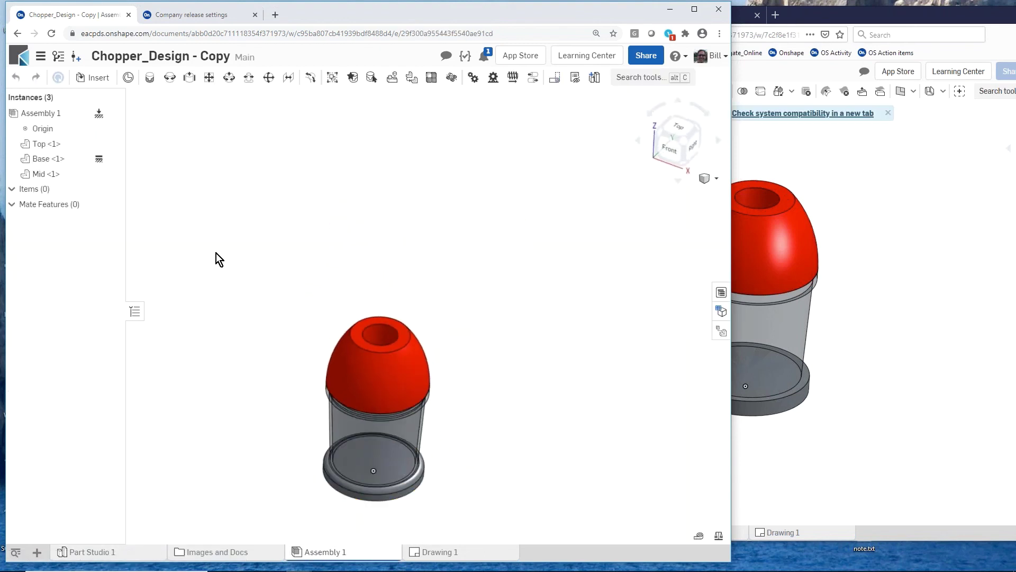
scroll(380, 474, "up", 3)
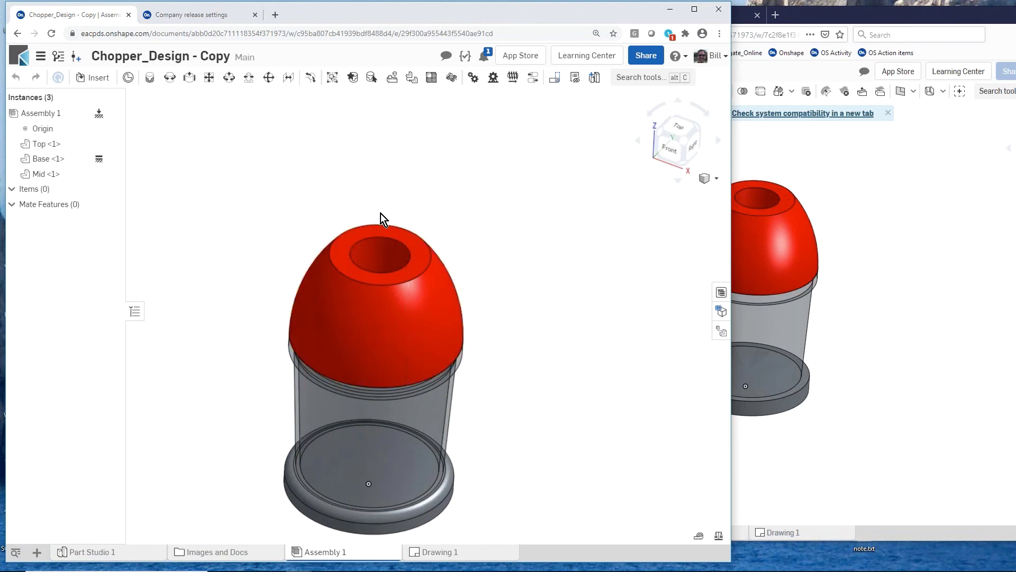
scroll(352, 344, "down", 3)
mouse_move(330, 392)
right_mouse_down()
mouse_move(315, 364)
mouse_move(328, 378)
right_mouse_up()
scroll(294, 424, "up", 3)
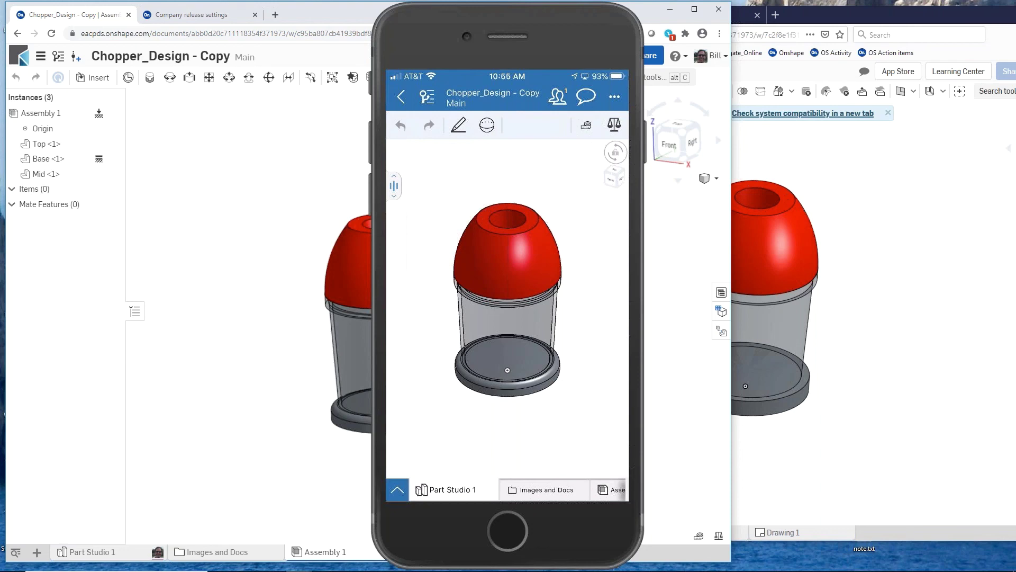
Fillet the outer edge of the Top part's upper face in the phone app, and check the change in Assembly 1 on the desktop
left_click(487, 125)
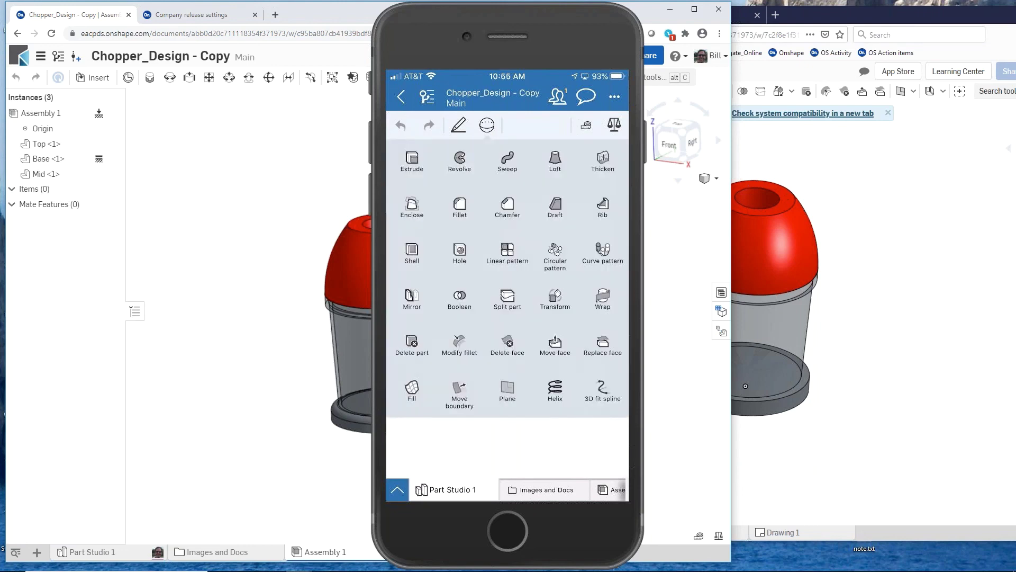
left_click(460, 208)
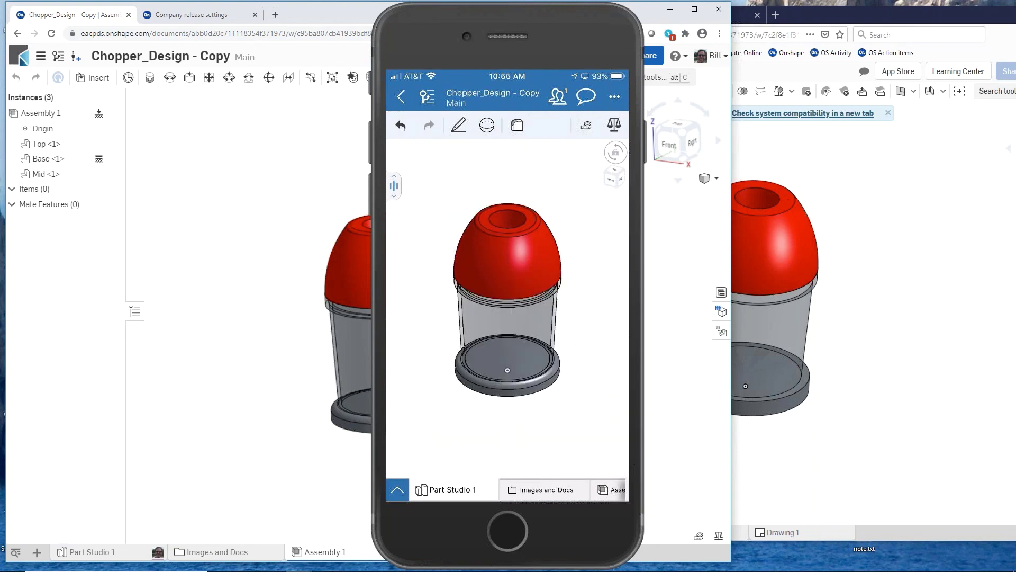
mouse_move(424, 339)
left_click_drag(541, 21, 1015, 24)
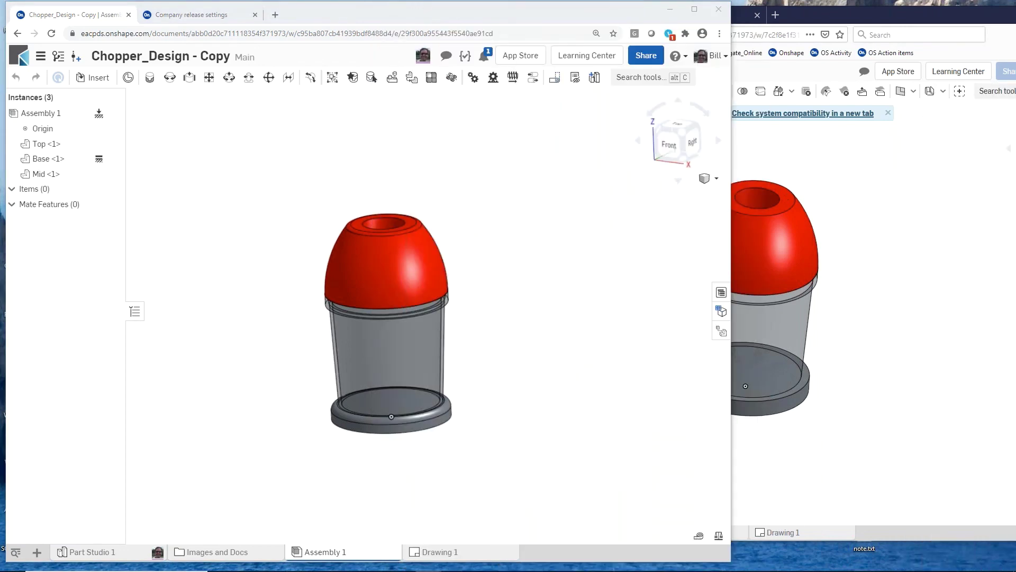
scroll(406, 223, "up", 3)
scroll(406, 223, "down", 3)
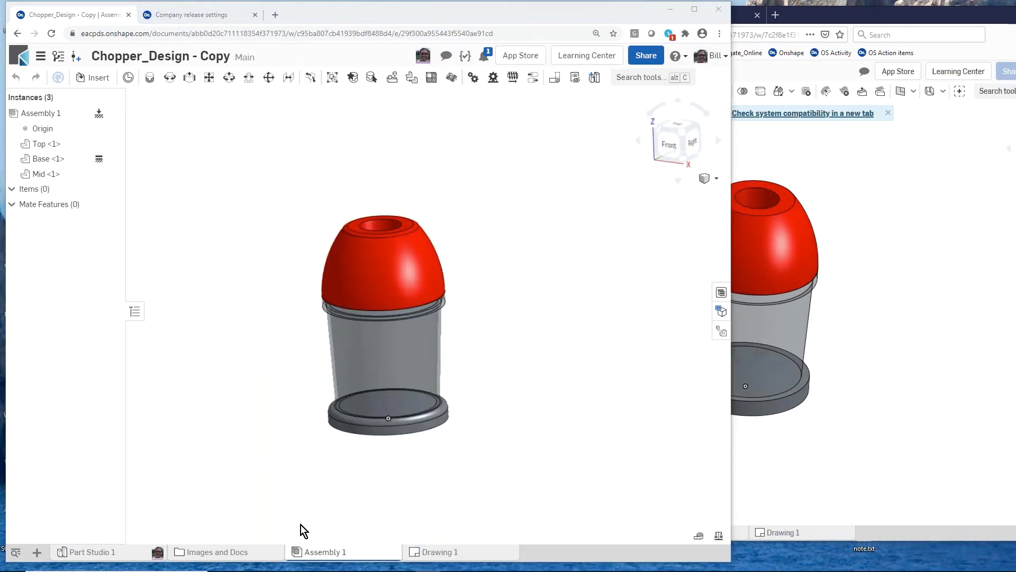
Open Drawing 1, update its views from this workspace and inspect section view A-A
left_click(429, 551)
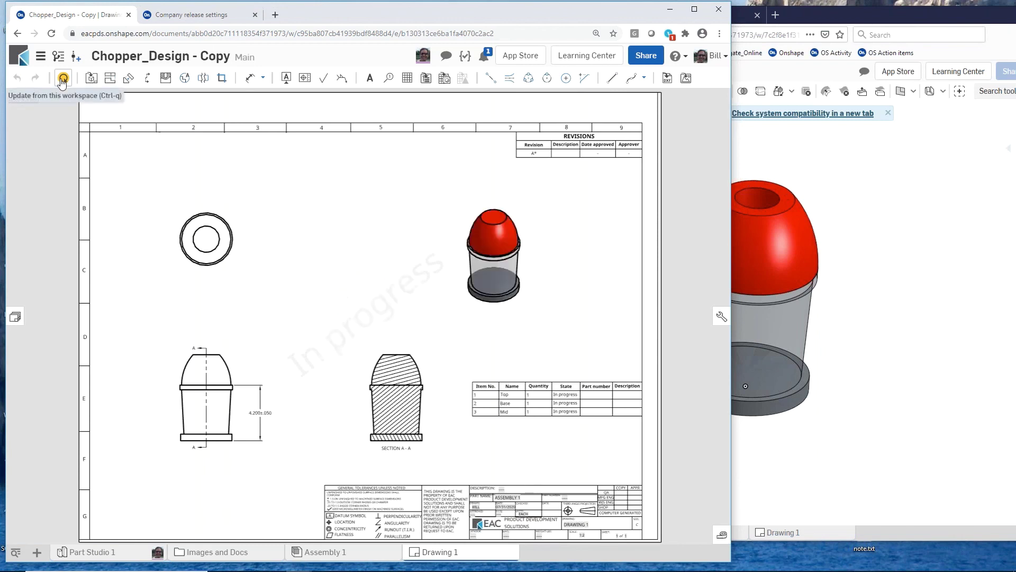
left_click(63, 79)
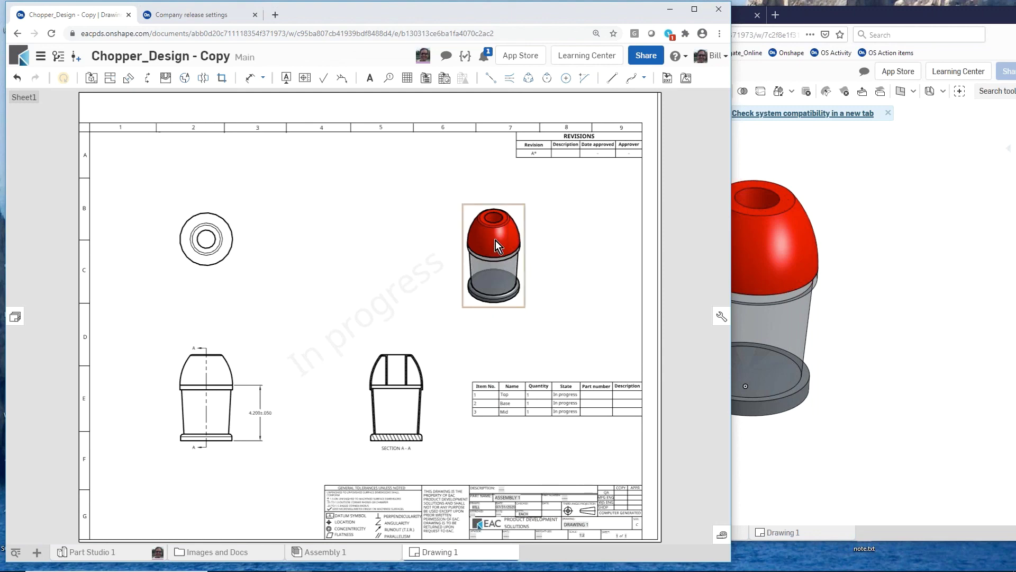
scroll(382, 363, "up", 6)
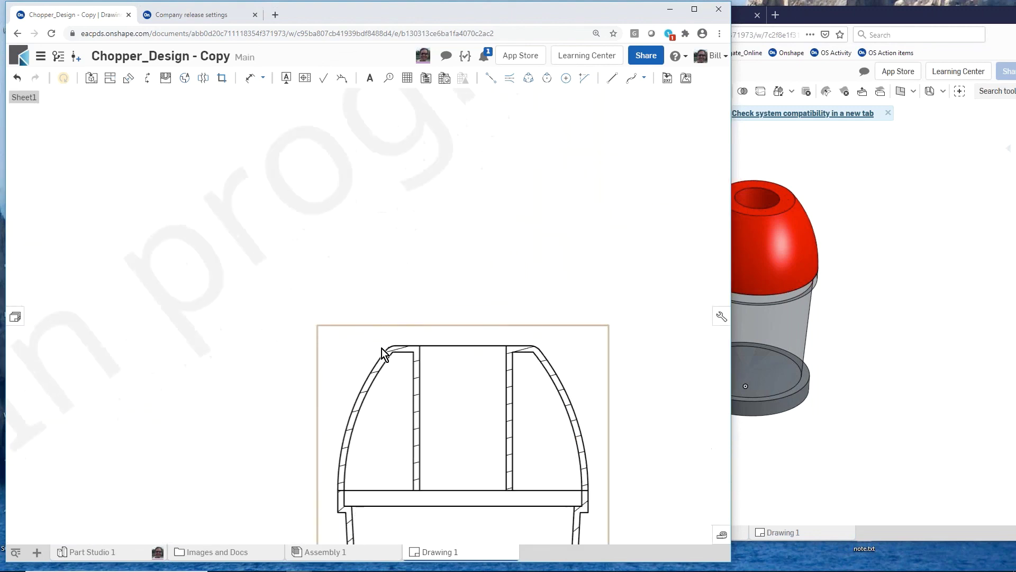
scroll(389, 352, "down", 6)
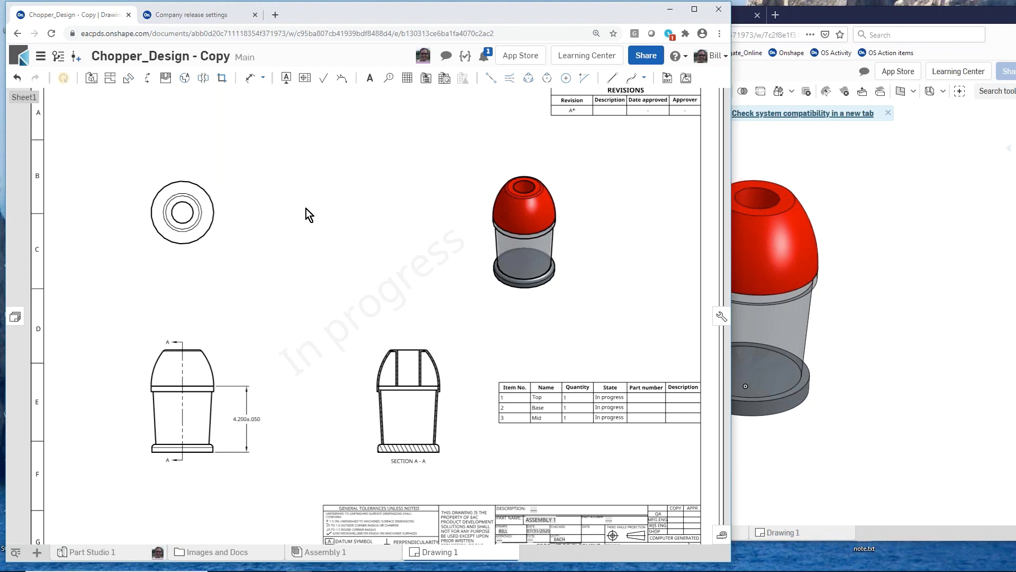
Review the list of changes made in the Main workspace in the version history and collapse it again
left_click(62, 58)
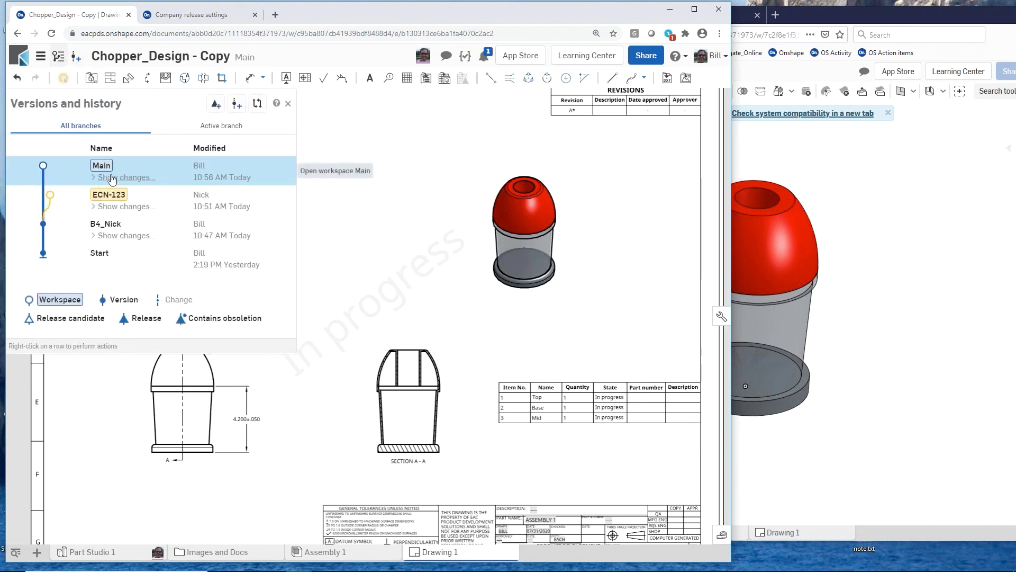
left_click(112, 178)
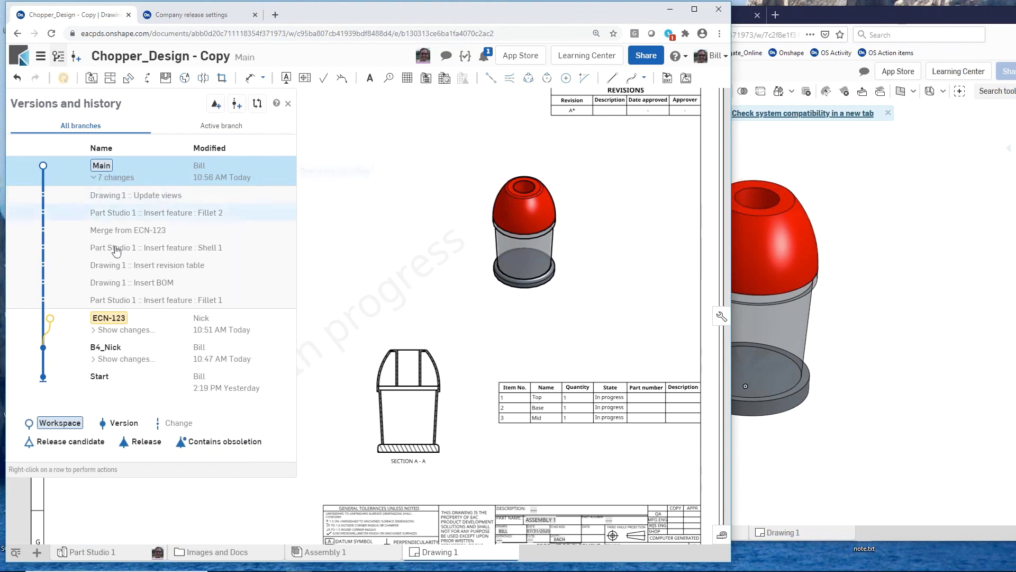
left_click(113, 178)
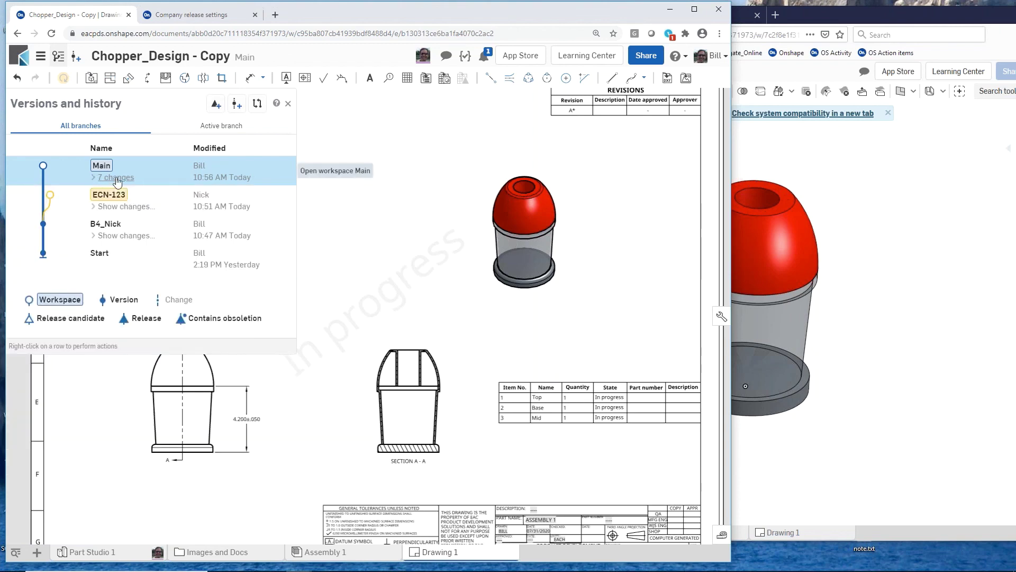